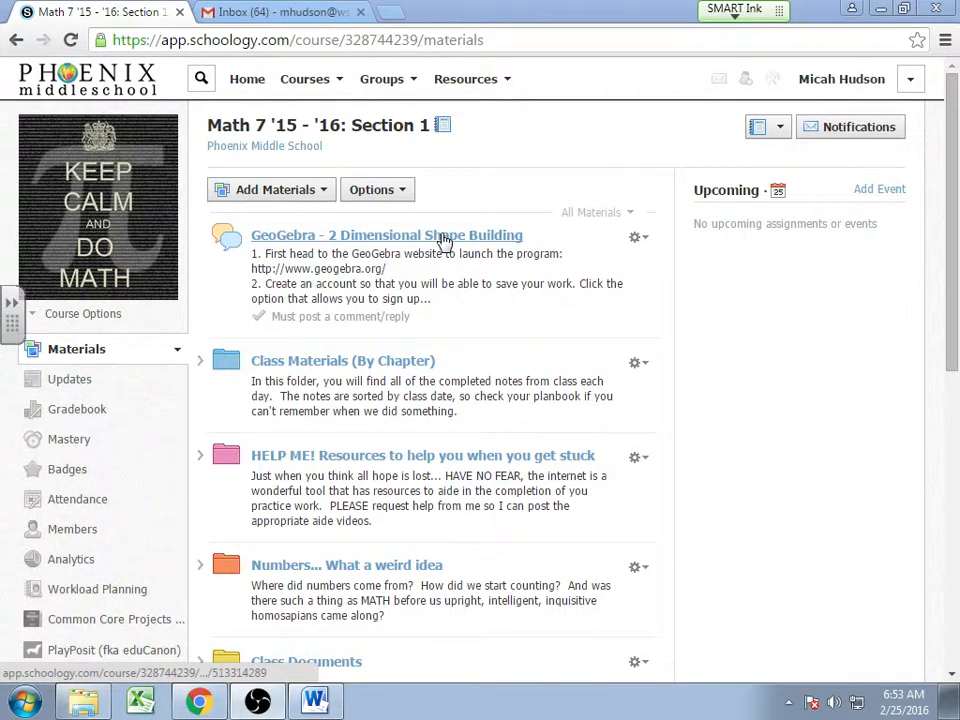
Open the "GeoGebra - 2 Dimensional Shape Building" discussion and skim its instructions and example figure
{"action": "left_click", "coordinate": [443, 240]}
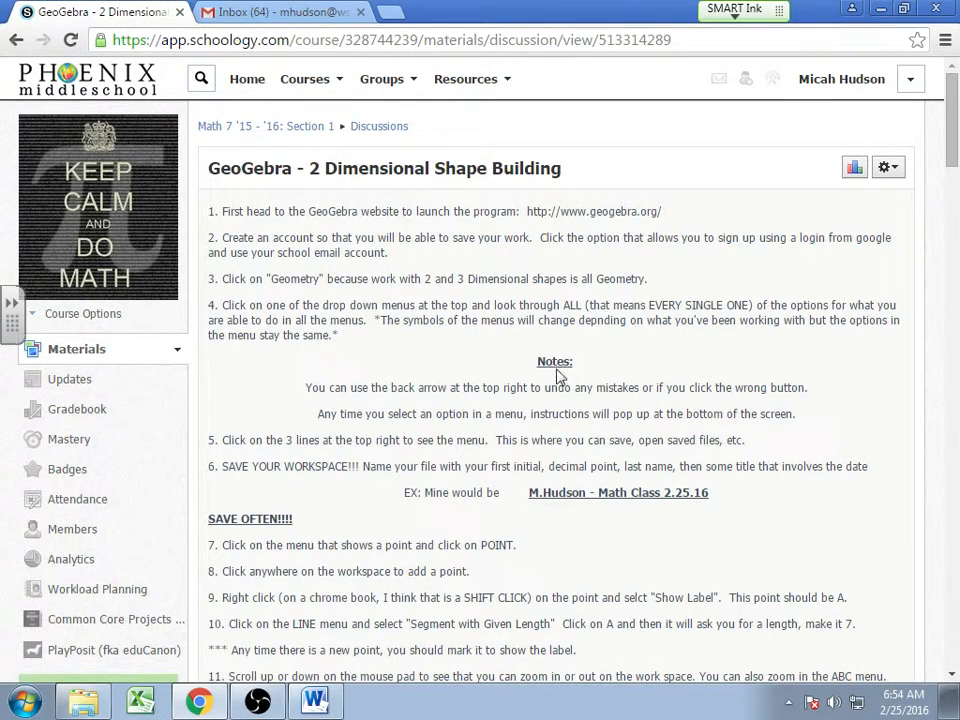
{"action": "scroll", "coordinate": [430, 279], "scroll_direction": "down", "scroll_amount": 10}
{"action": "scroll", "coordinate": [570, 381], "scroll_direction": "down", "scroll_amount": 9}
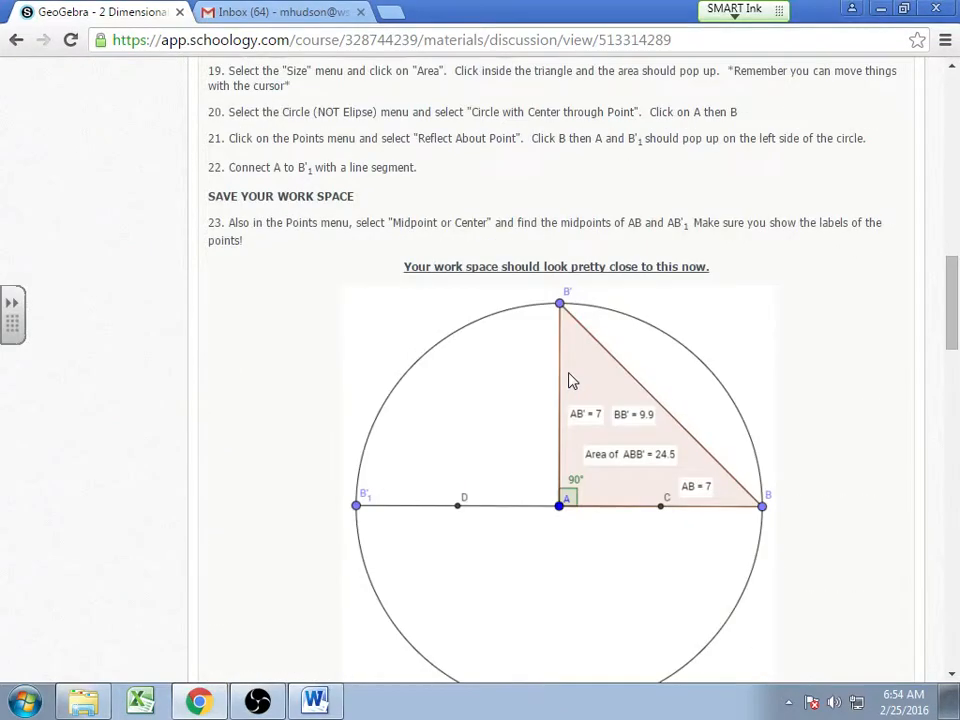
{"action": "scroll", "coordinate": [570, 381], "scroll_direction": "up", "scroll_amount": 10}
{"action": "scroll", "coordinate": [570, 381], "scroll_direction": "up", "scroll_amount": 12}
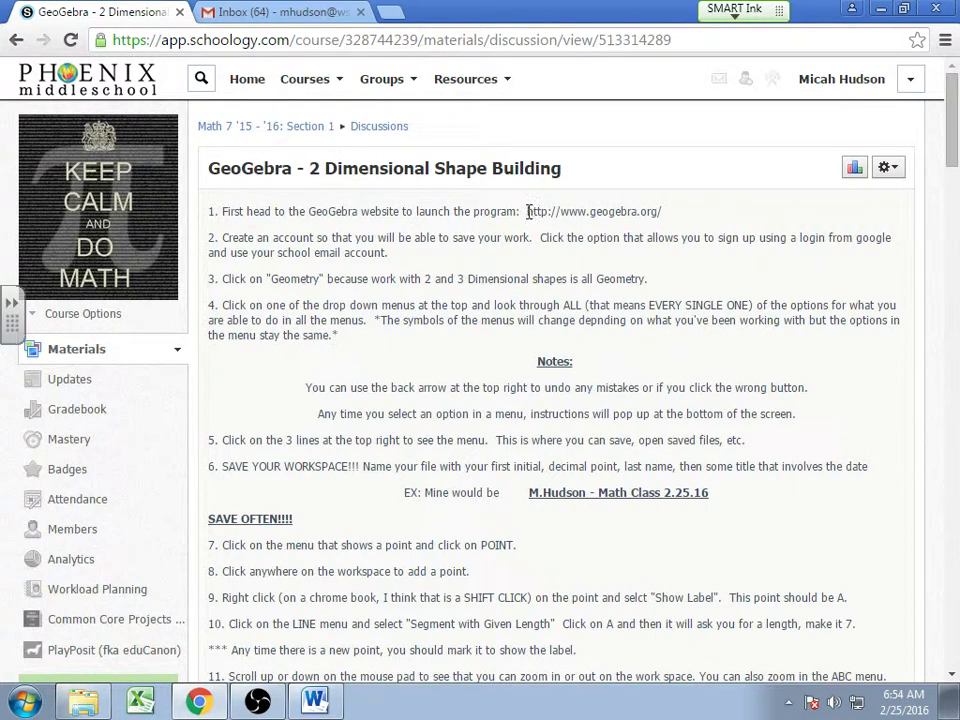
{"action": "left_click_drag", "start_coordinate": [528, 211], "coordinate": [668, 208]}
{"action": "key", "text": "ctrl+c"}
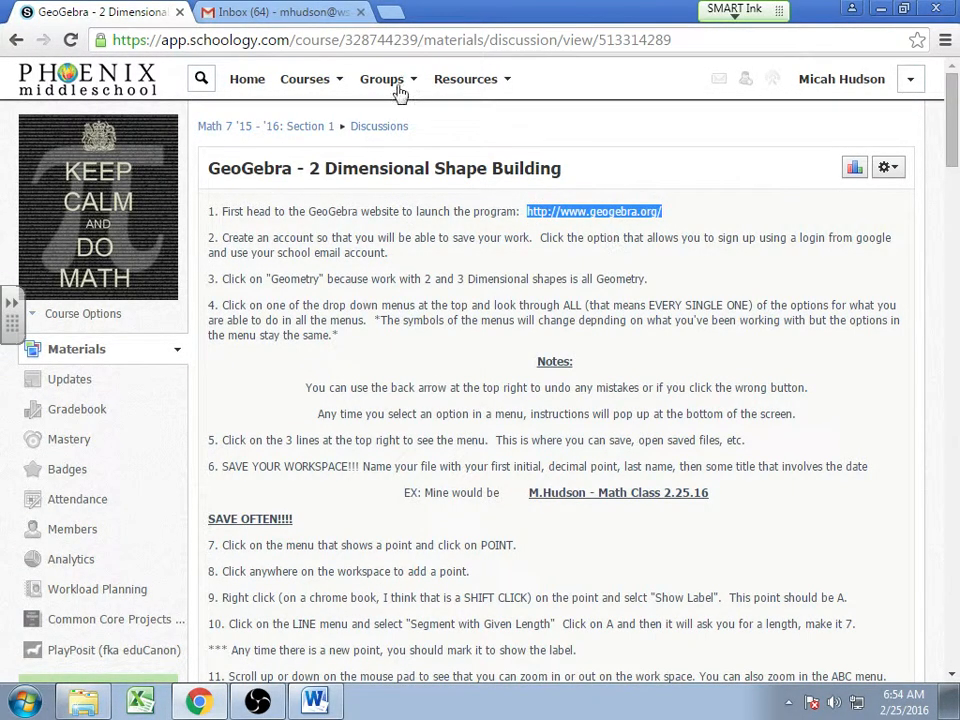
{"action": "left_click", "coordinate": [392, 12]}
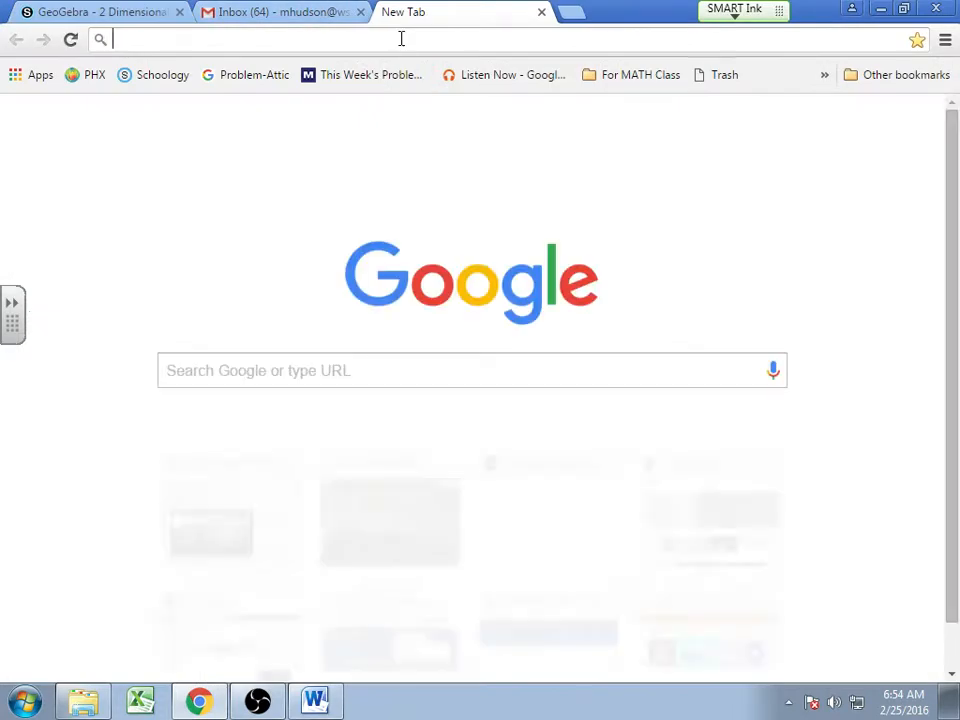
{"action": "key", "text": "ctrl+v"}
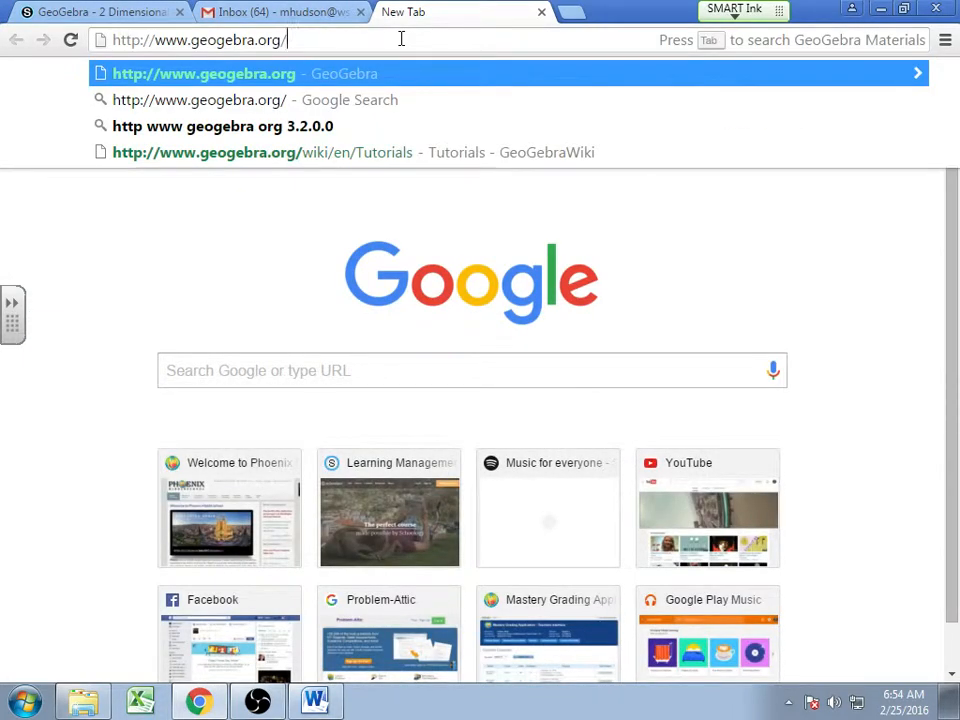
{"action": "key", "text": "Return"}
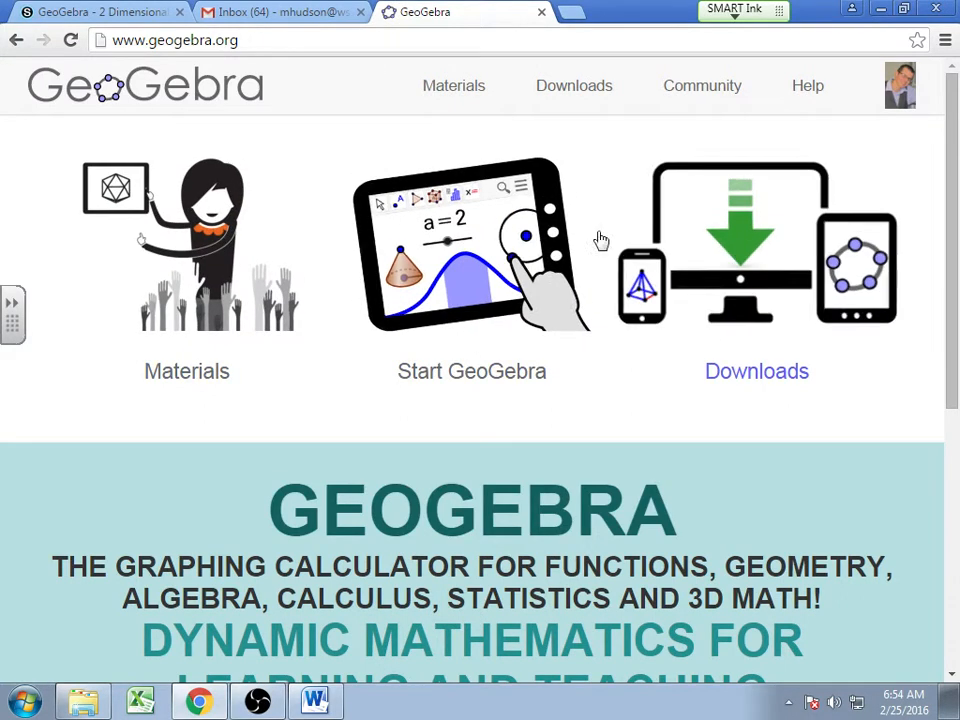
{"action": "left_click", "coordinate": [462, 293]}
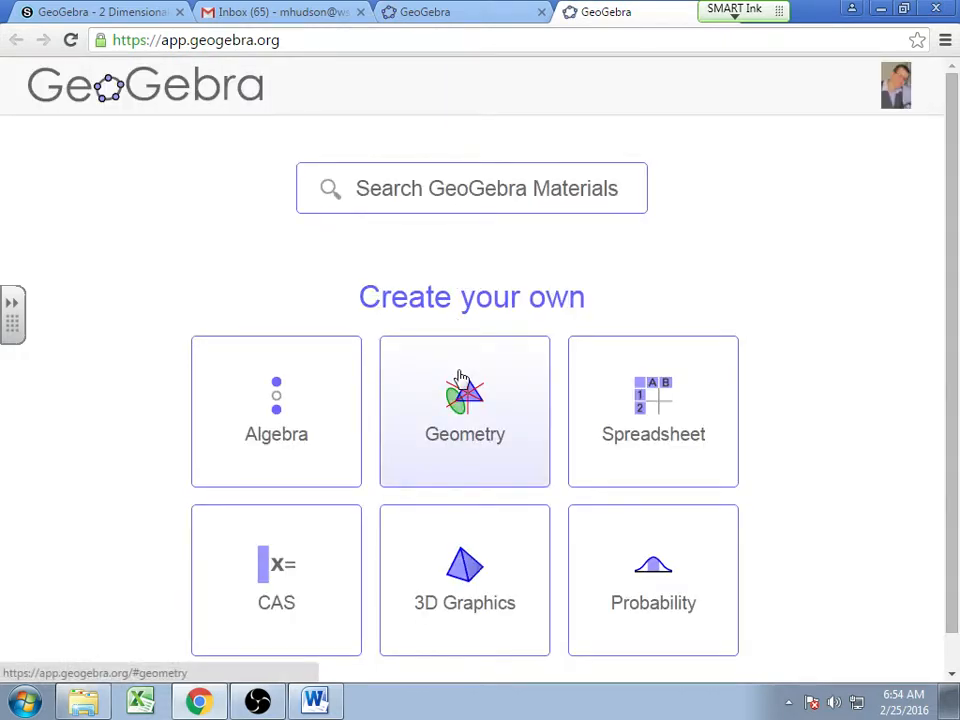
Go back to the Schoology discussion and review instruction 2 on creating an account with a Google login
{"action": "left_click", "coordinate": [80, 12]}
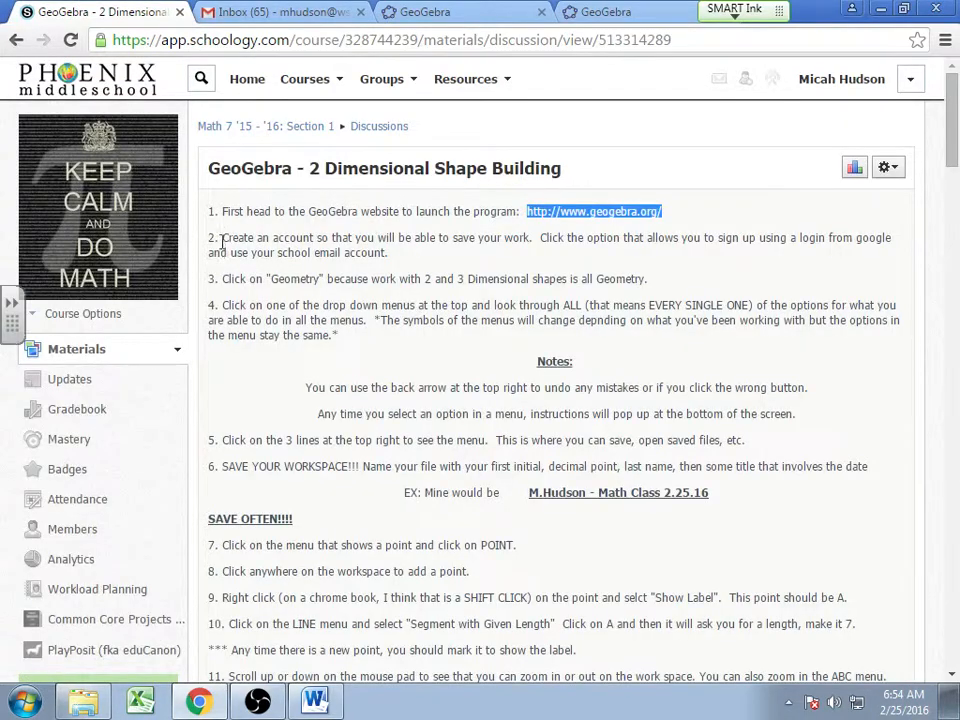
{"action": "left_click_drag", "start_coordinate": [212, 238], "coordinate": [425, 262]}
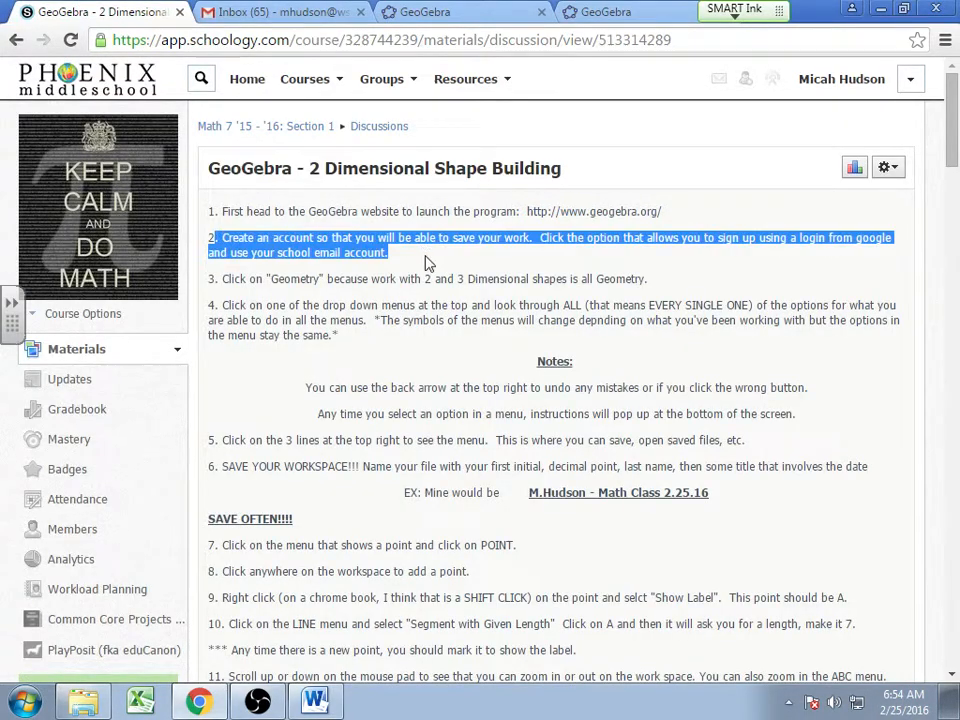
{"action": "left_click", "coordinate": [519, 258]}
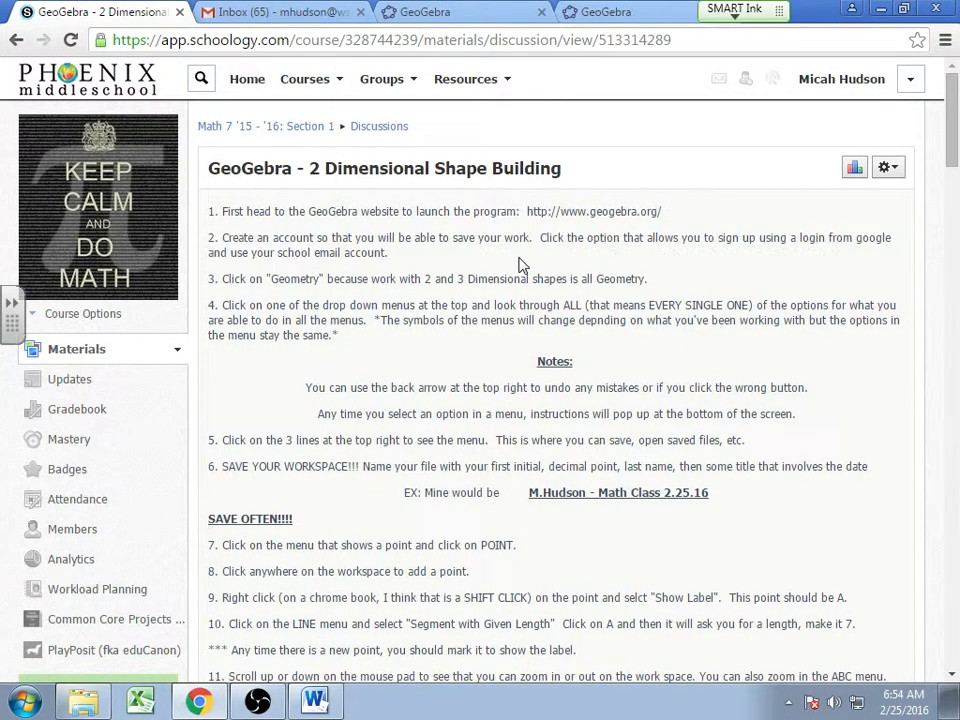
Return to the GeoGebra start page, check the account sign-in and open the Geometry workspace
{"action": "left_click", "coordinate": [610, 14]}
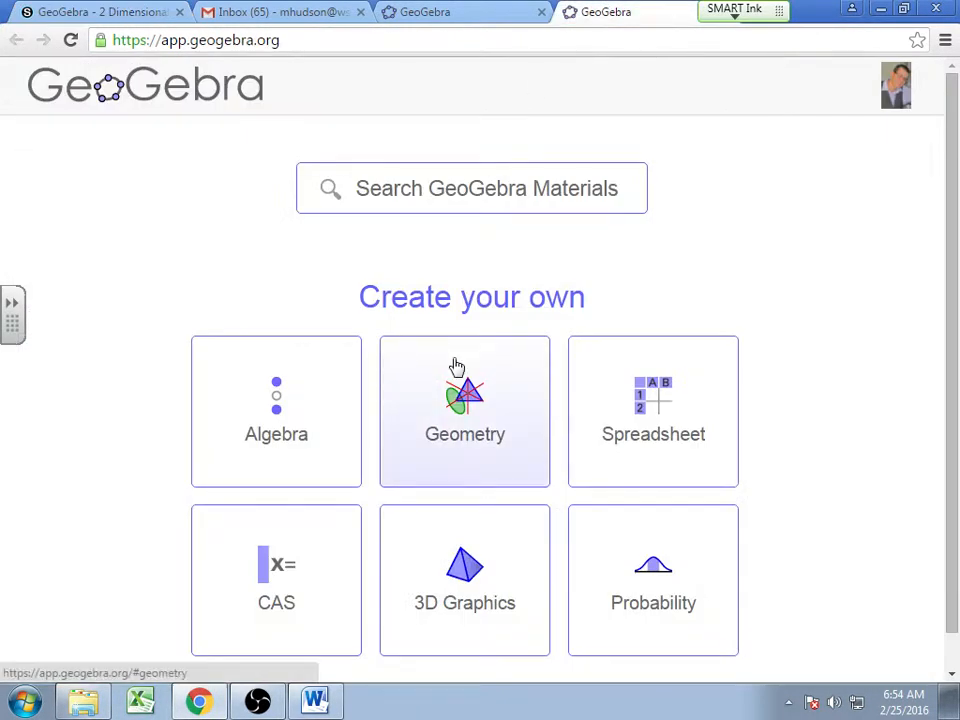
{"action": "left_click", "coordinate": [900, 88]}
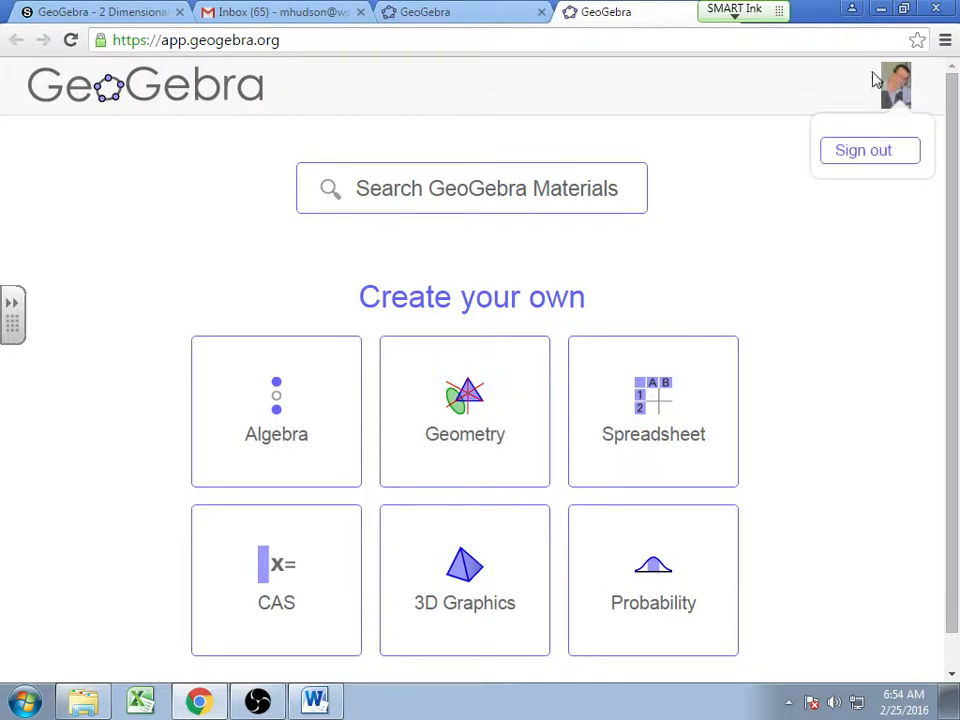
{"action": "left_click", "coordinate": [470, 393]}
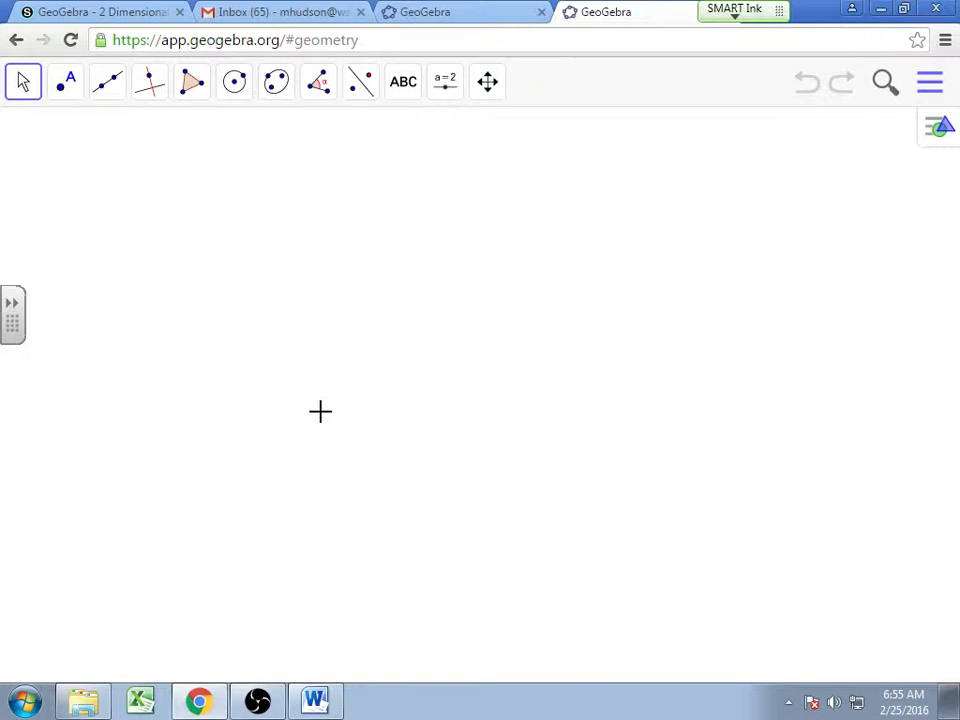
Open the Save dialog for the workspace and check the file-naming example under instruction 6 in the Schoology discussion
{"action": "left_click", "coordinate": [926, 88]}
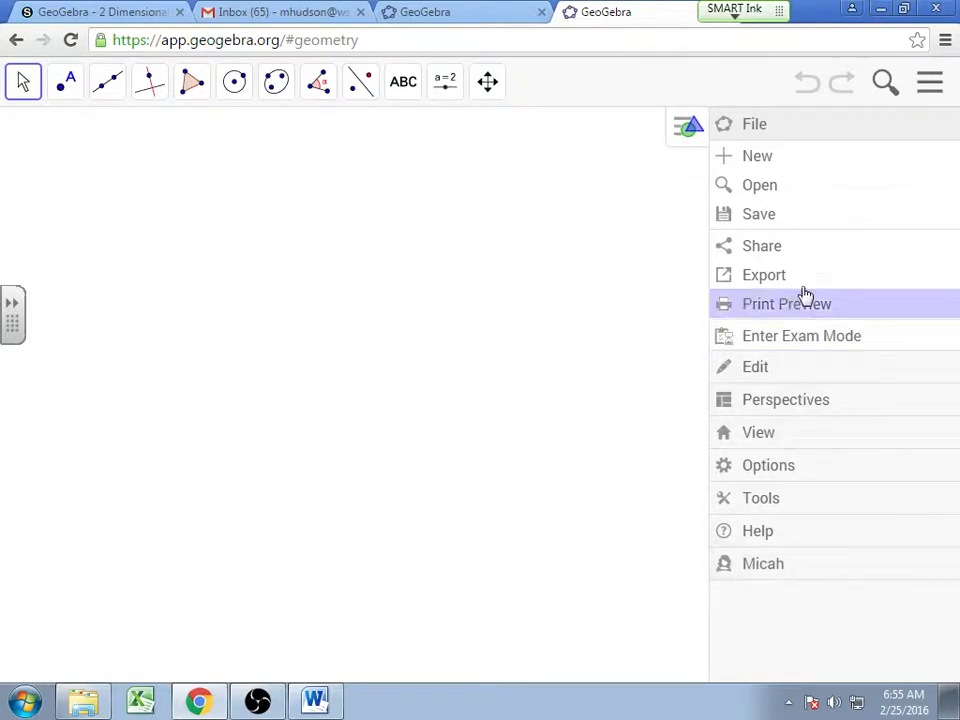
{"action": "left_click", "coordinate": [780, 221]}
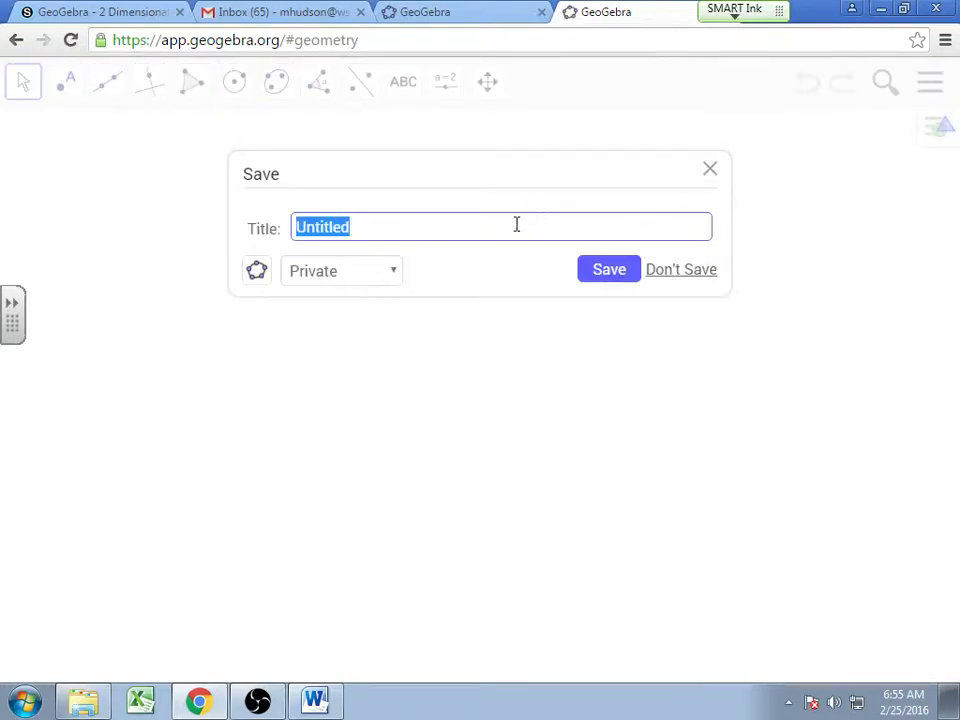
{"action": "left_click", "coordinate": [427, 12]}
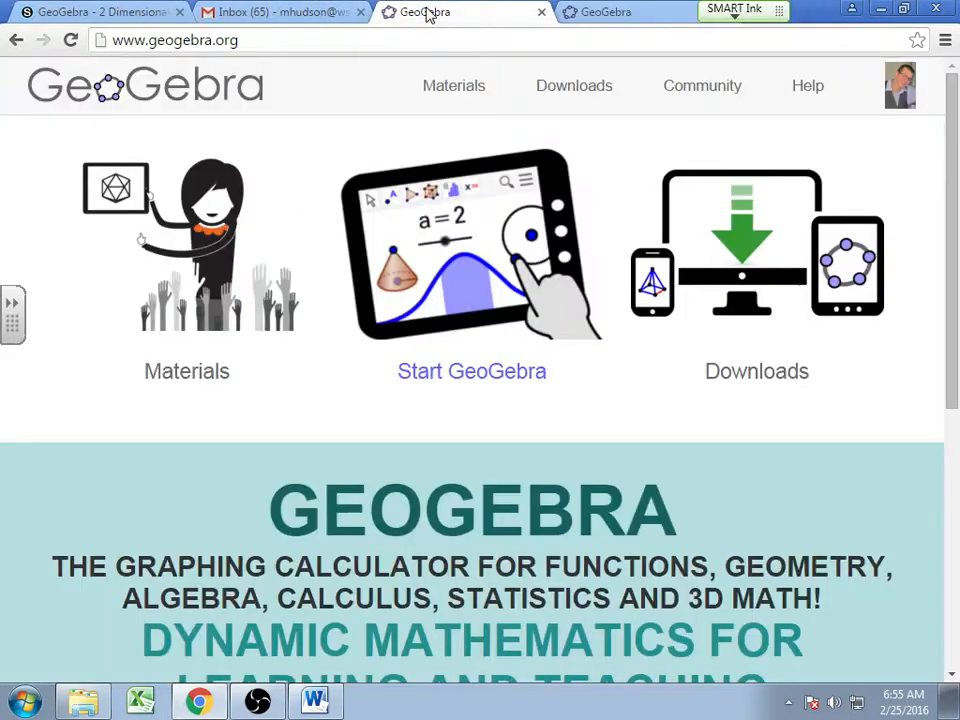
{"action": "left_click", "coordinate": [90, 10]}
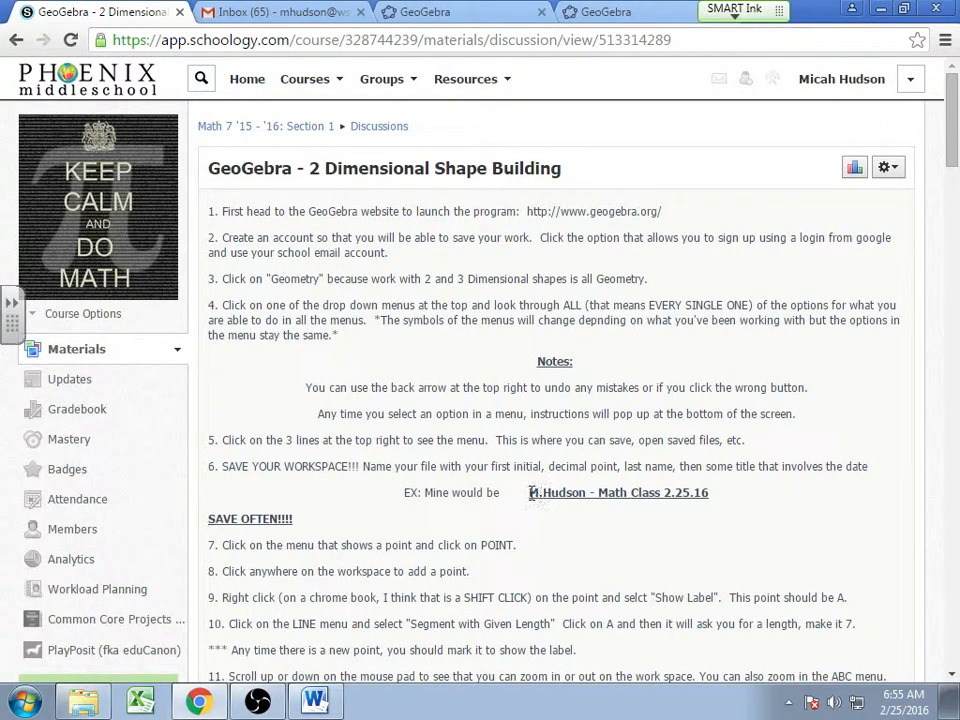
{"action": "left_click_drag", "start_coordinate": [531, 495], "coordinate": [663, 508]}
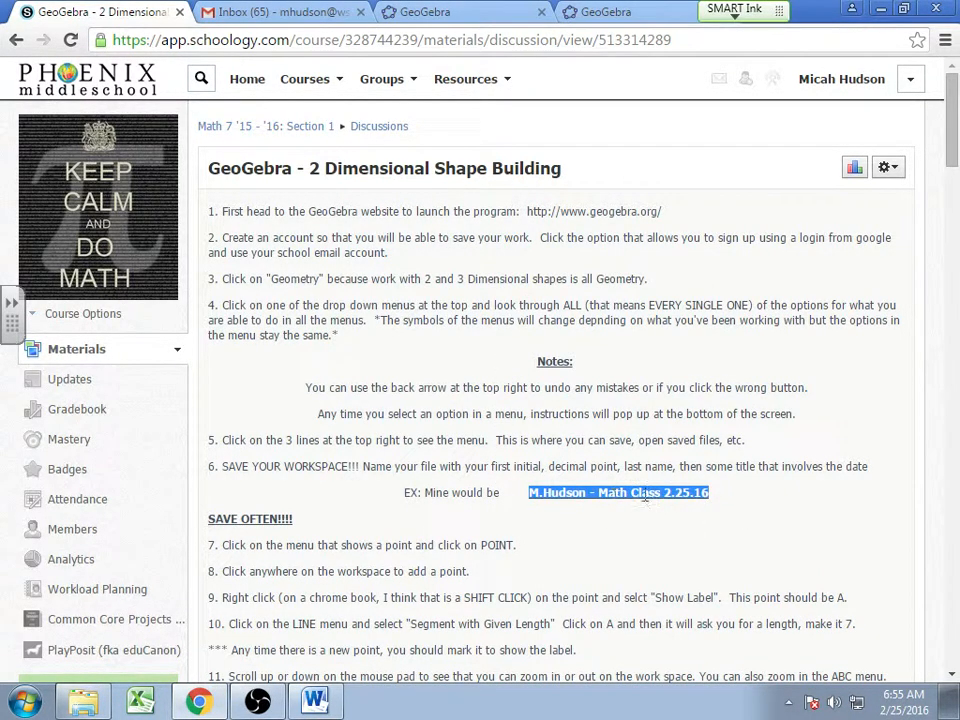
{"action": "left_click", "coordinate": [741, 490]}
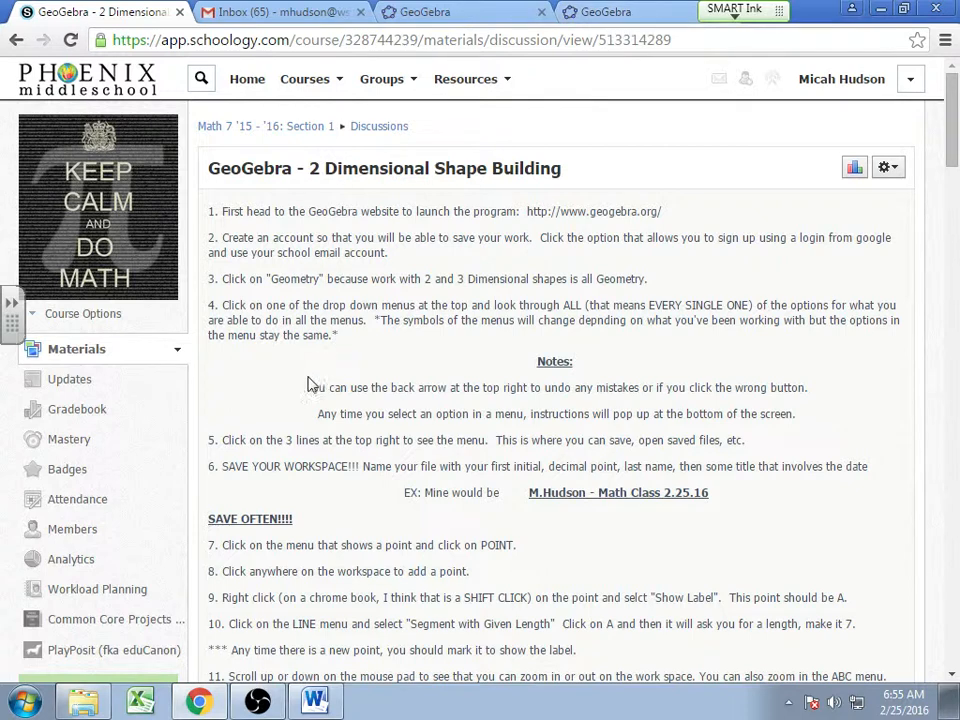
Review the discussion's notes on undoing mistakes and tool instructions, and close GeoGebra's Save dialog without saving
{"action": "left_click_drag", "start_coordinate": [306, 390], "coordinate": [812, 413]}
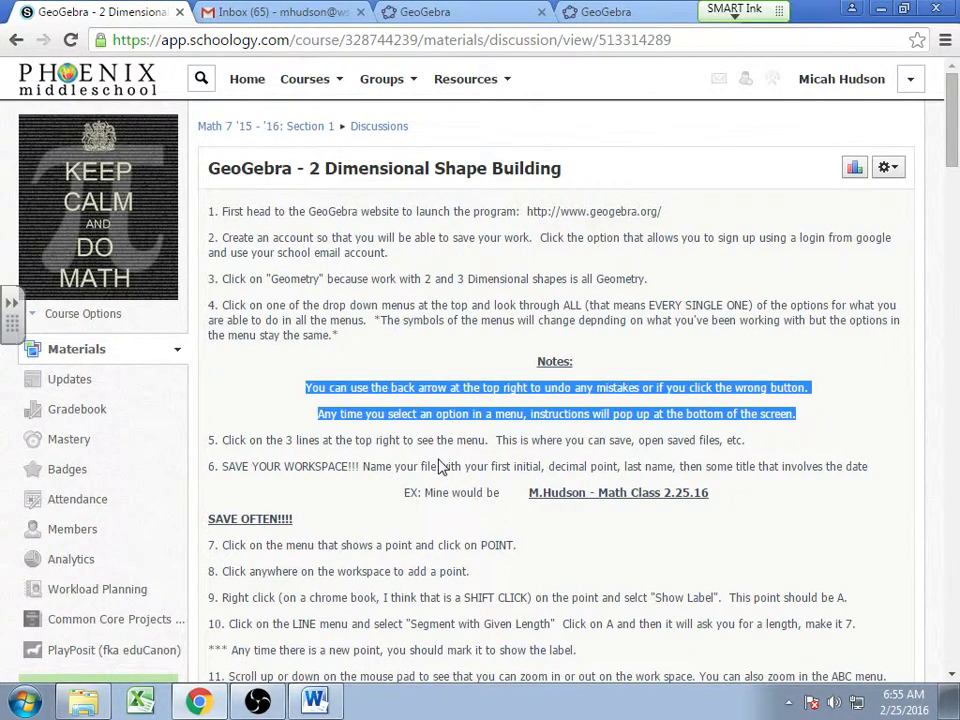
{"action": "left_click", "coordinate": [580, 12]}
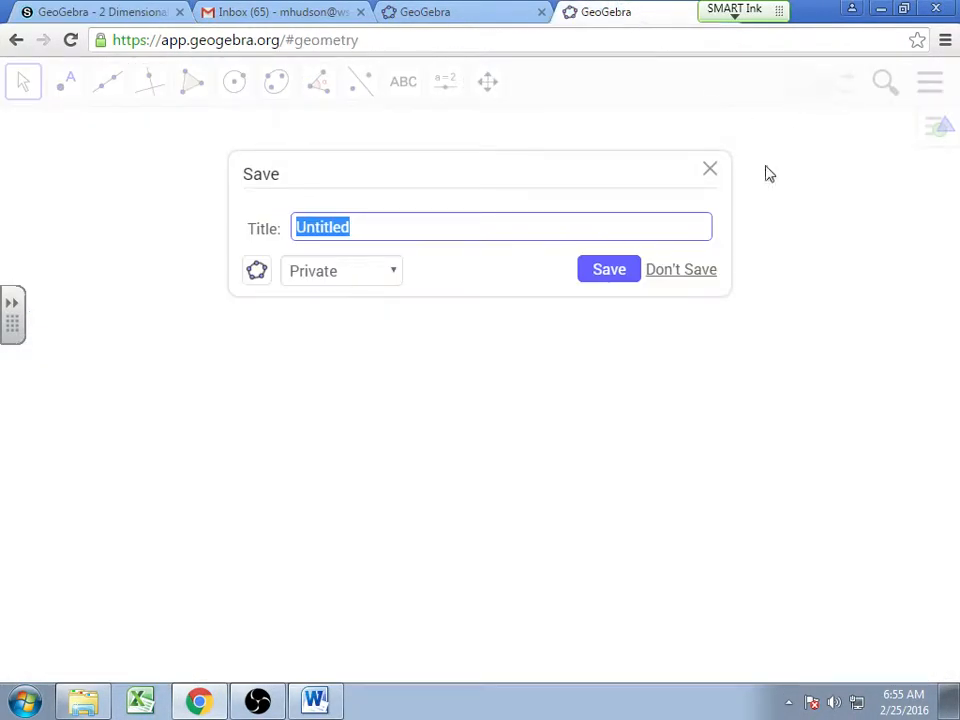
{"action": "left_click", "coordinate": [708, 170]}
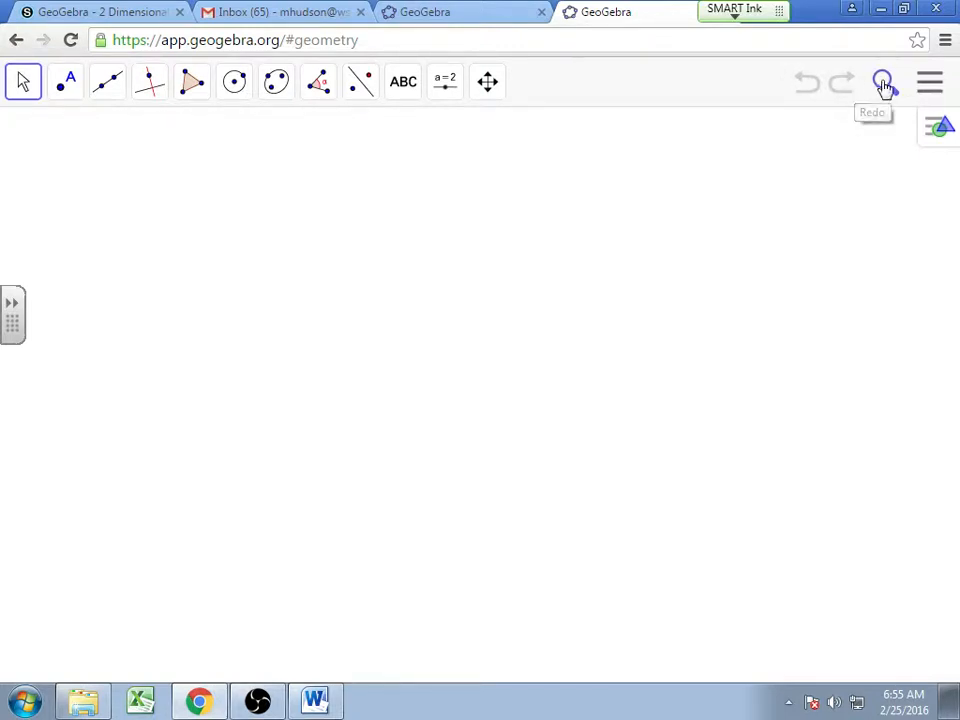
Save the empty workspace, titling it with the teacher's first initial and last name followed by "- Tutorial 2.25.16"
{"action": "left_click", "coordinate": [930, 87]}
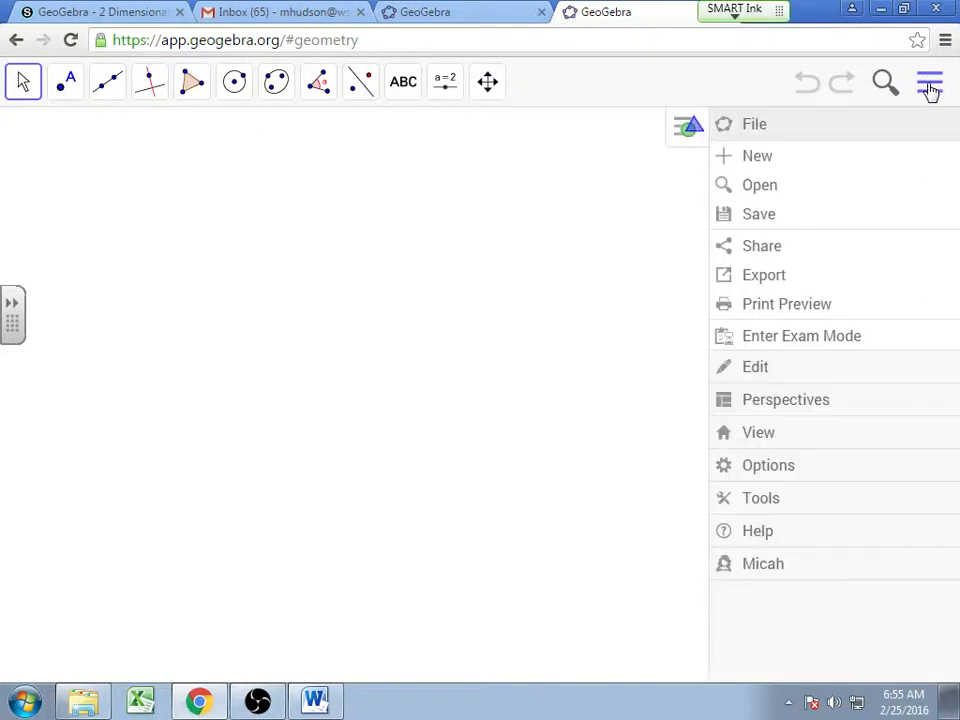
{"action": "left_click", "coordinate": [771, 212]}
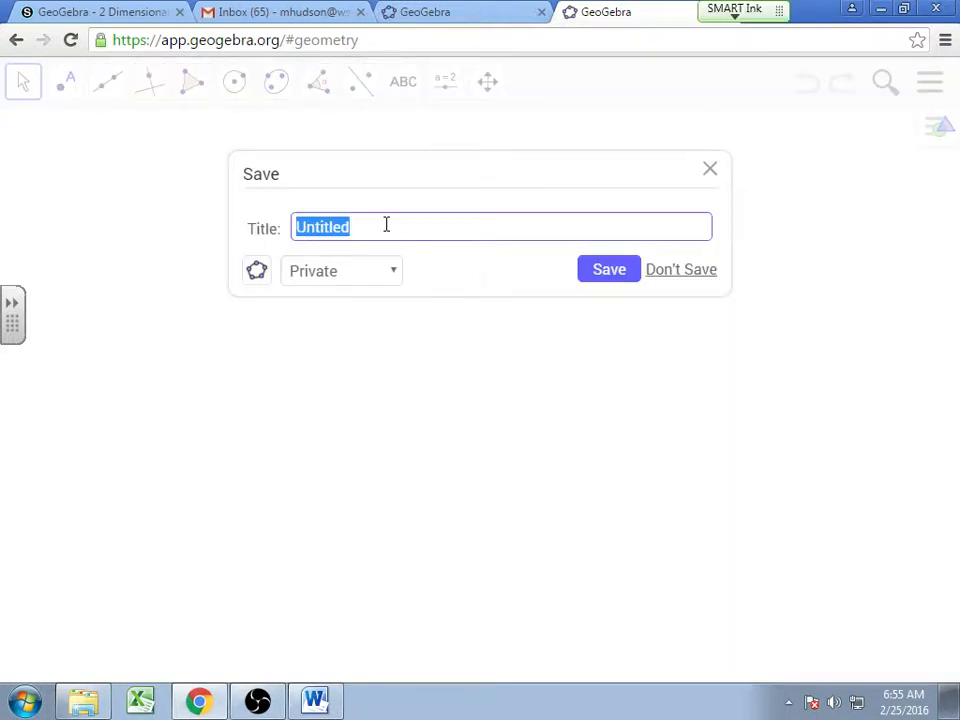
{"action": "type", "text": "M.Hudson - tuto"}
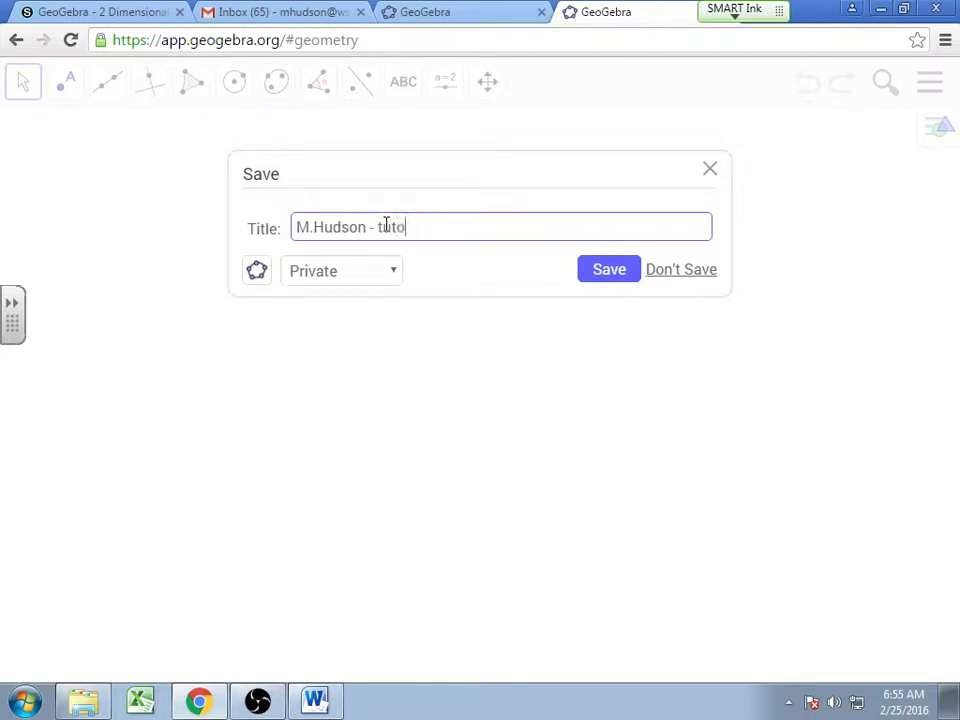
{"action": "type", "text": "2.25.16"}
{"action": "left_click_drag", "start_coordinate": [378, 227], "coordinate": [386, 226]}
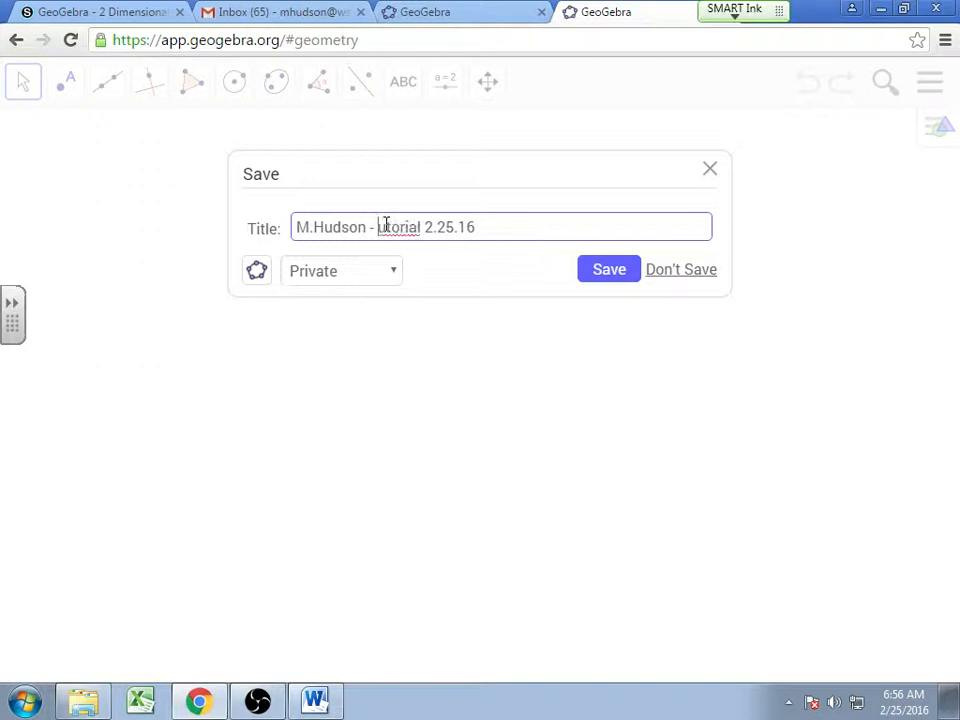
{"action": "type", "text": "T"}
{"action": "left_click", "coordinate": [600, 272]}
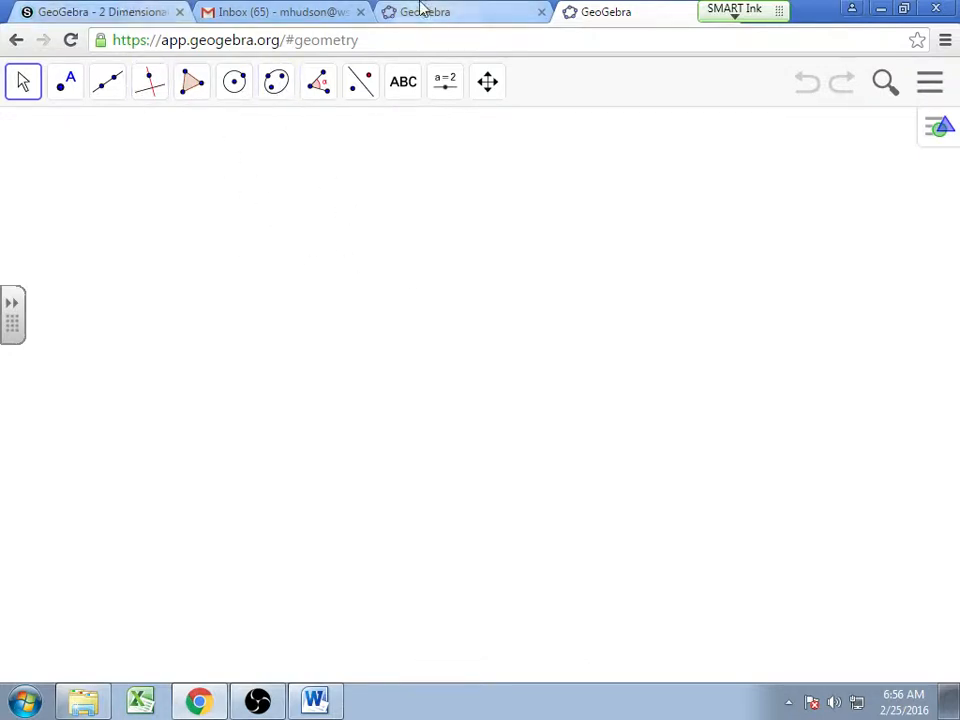
Go back to the Schoology discussion and review instructions 5 and 6 and the point and segment instructions that follow
{"action": "left_click", "coordinate": [68, 8]}
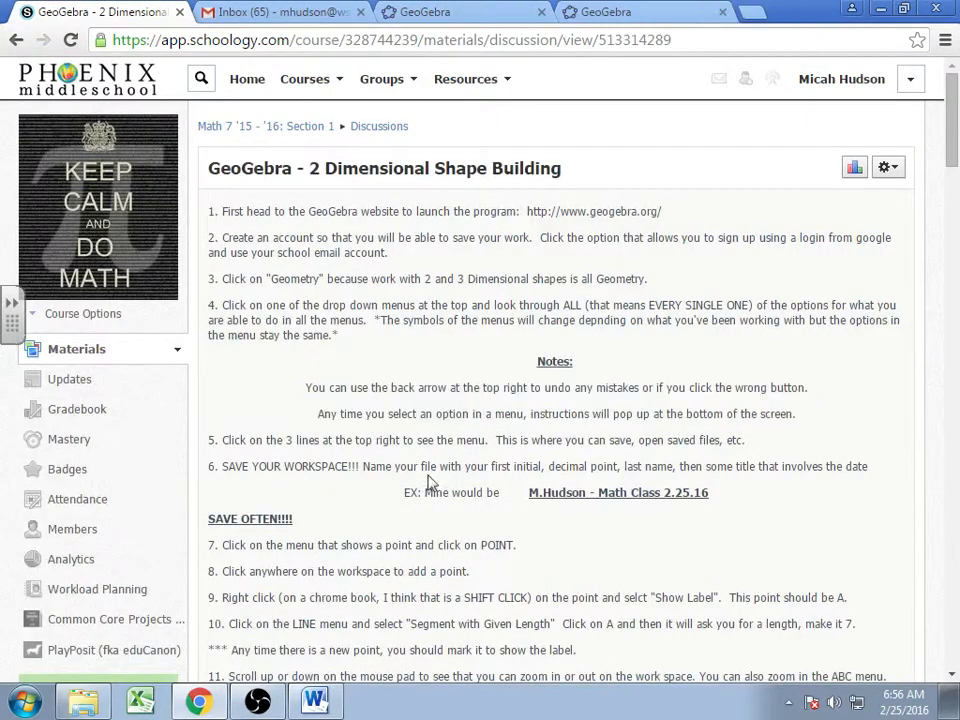
{"action": "left_click_drag", "start_coordinate": [216, 437], "coordinate": [897, 442]}
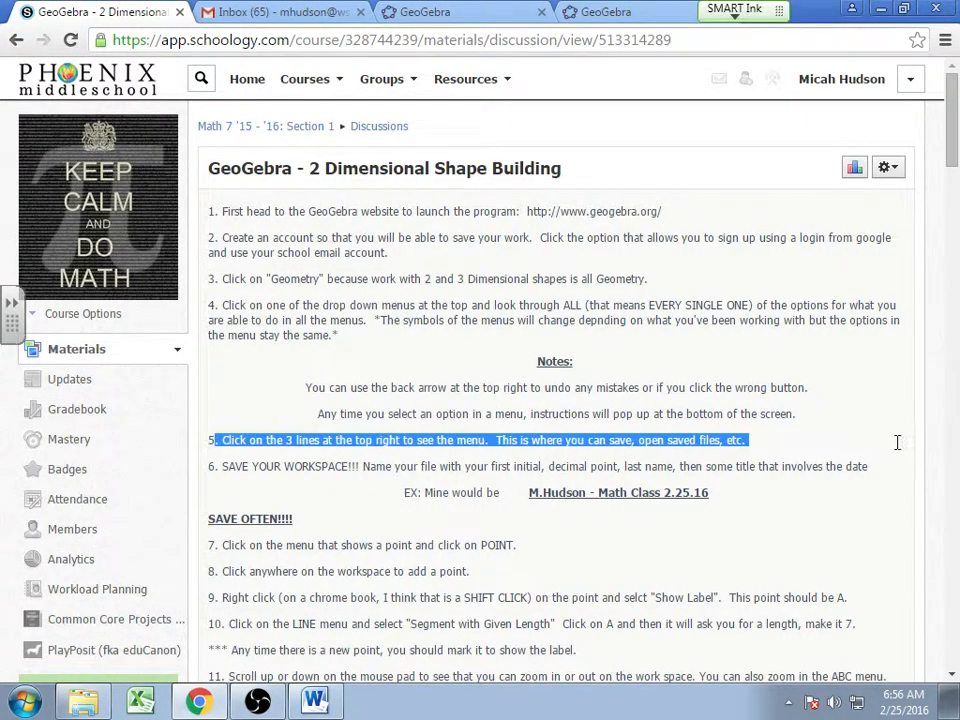
{"action": "left_click", "coordinate": [219, 466]}
{"action": "scroll", "coordinate": [407, 525], "scroll_direction": "down", "scroll_amount": 1}
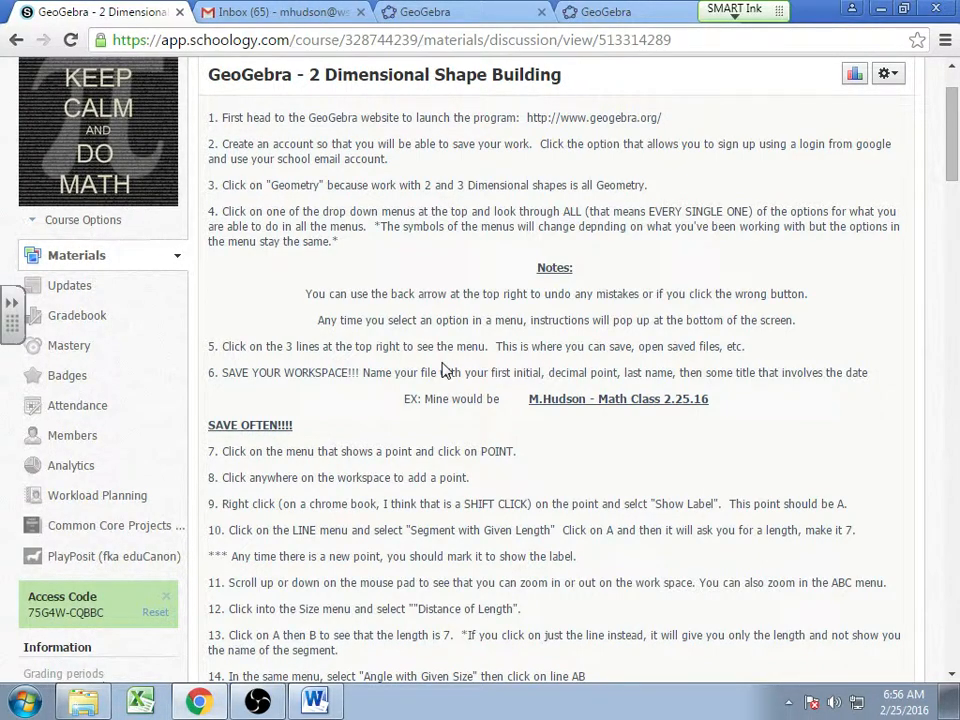
{"action": "scroll", "coordinate": [452, 370], "scroll_direction": "down", "scroll_amount": 1}
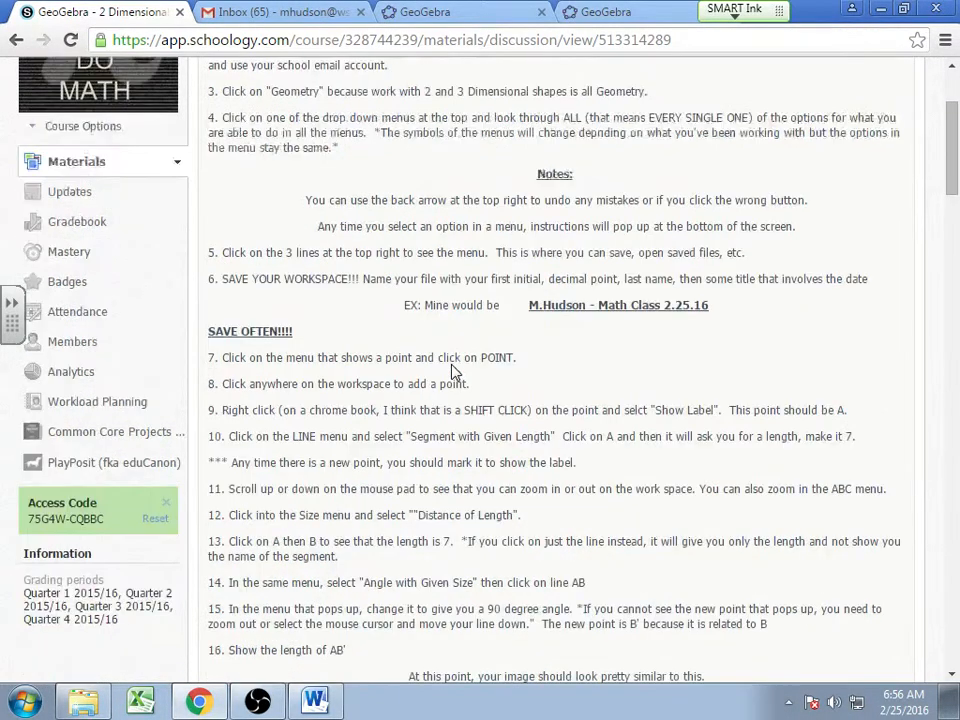
Switch back to GeoGebra and look through the options of the line, polygon, reflection, text and other tool groups
{"action": "left_click", "coordinate": [585, 11]}
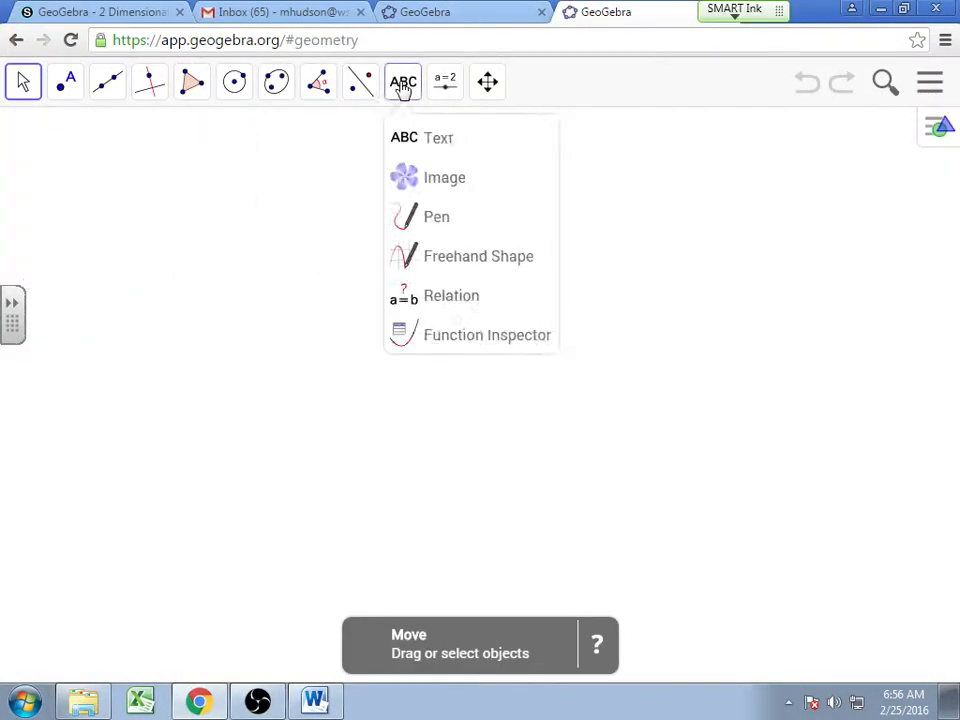
{"action": "mouse_move", "coordinate": [446, 87]}
{"action": "mouse_move", "coordinate": [250, 84]}
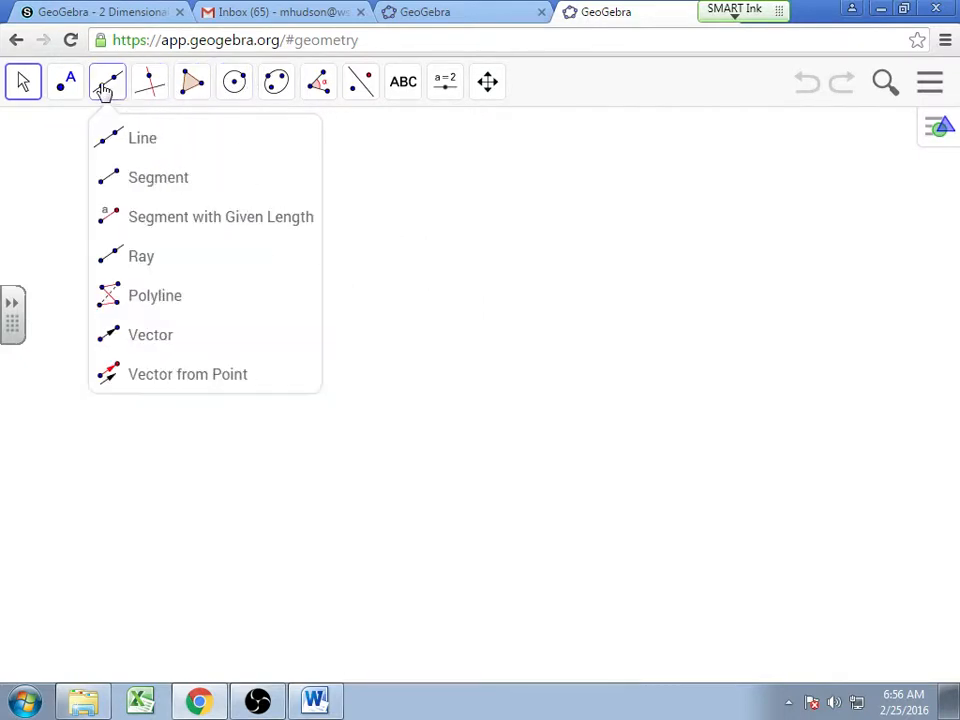
{"action": "mouse_move", "coordinate": [79, 88]}
{"action": "mouse_move", "coordinate": [189, 91]}
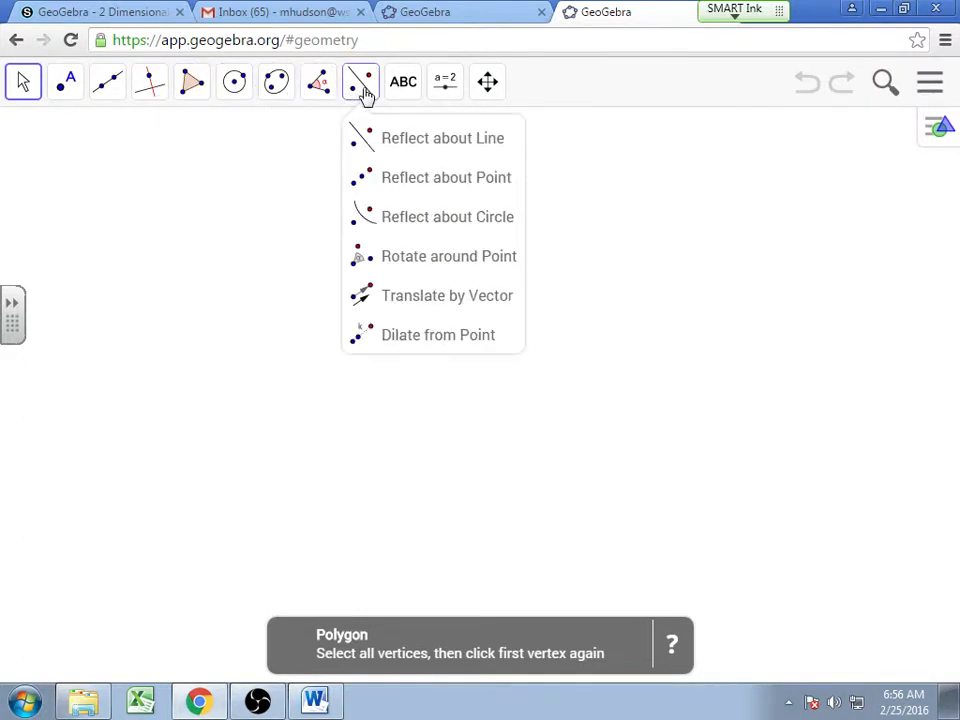
Look over the reflection tools, choose Reflect about Point, and show and hide the graphics view's axes, grid and settings options
{"action": "mouse_move", "coordinate": [398, 95]}
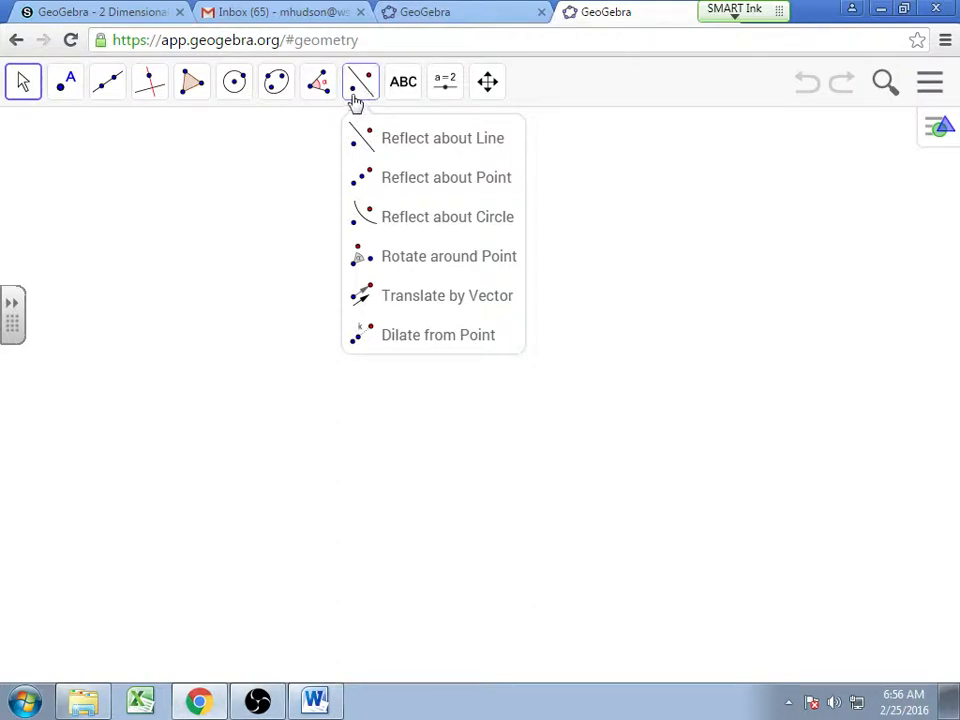
{"action": "left_click", "coordinate": [390, 185]}
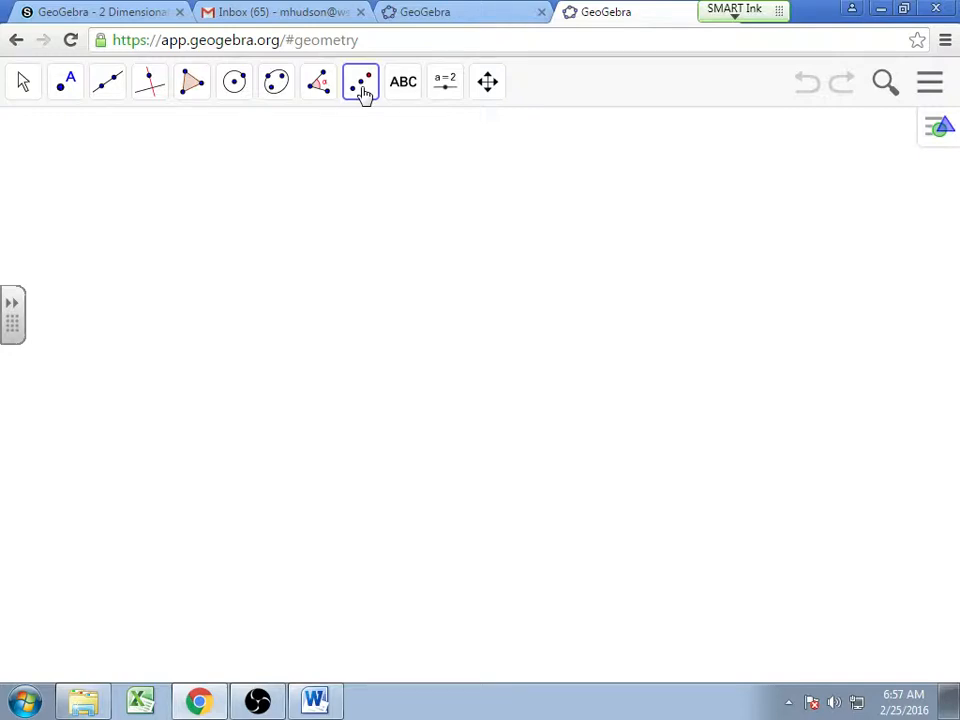
{"action": "left_click", "coordinate": [938, 130]}
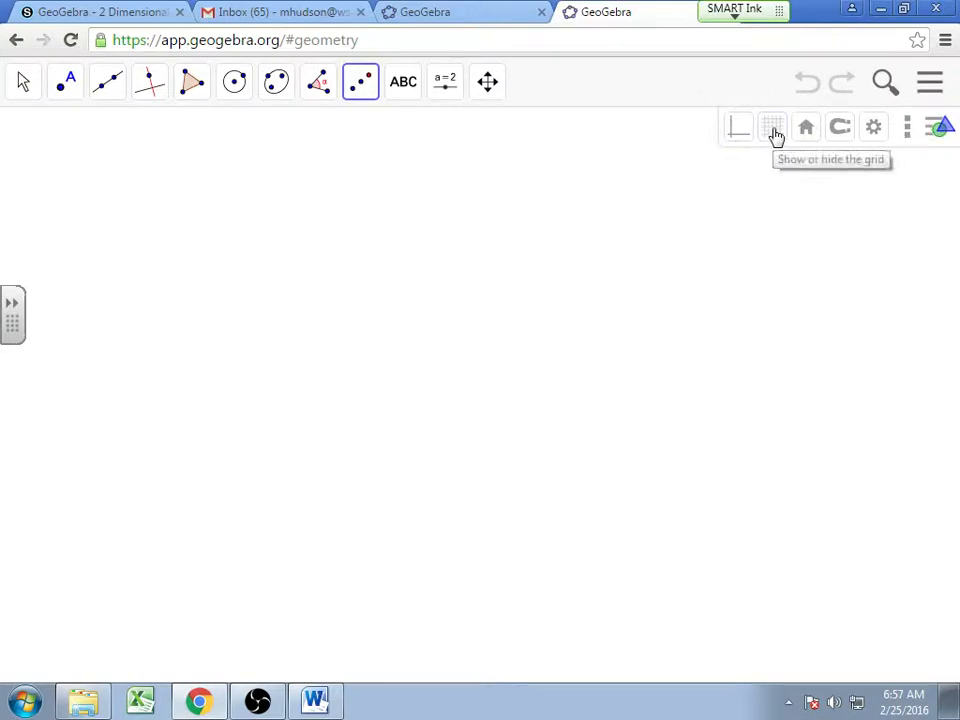
{"action": "left_click", "coordinate": [930, 133]}
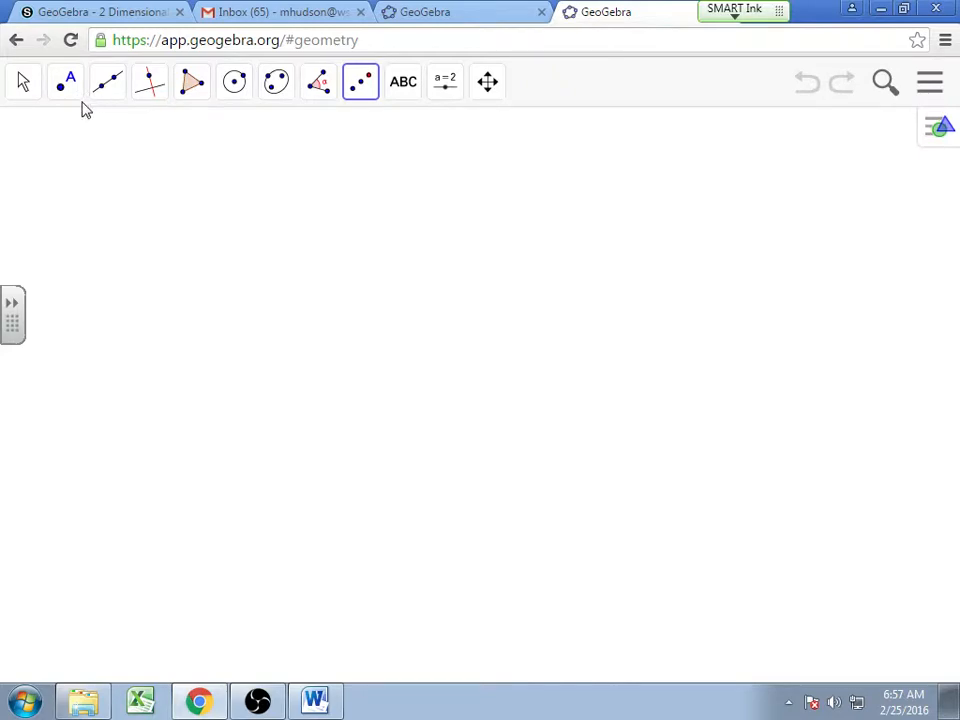
Go back to the Schoology discussion and review instructions 7 to 16 on points, segments, lengths and angles
{"action": "left_click", "coordinate": [71, 10]}
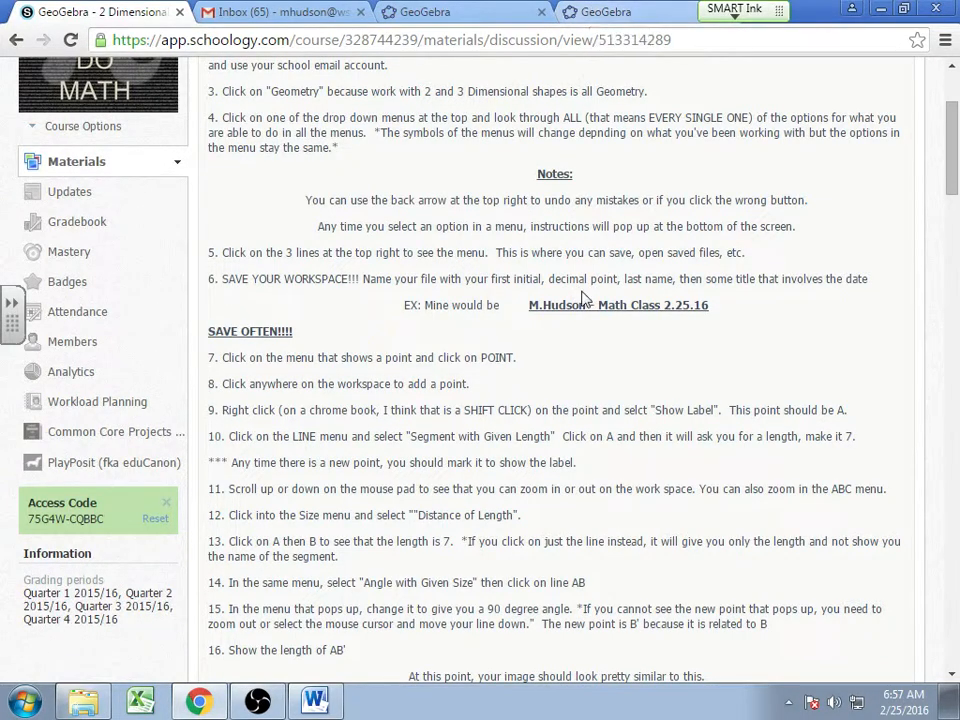
{"action": "scroll", "coordinate": [585, 298], "scroll_direction": "down", "scroll_amount": 1}
{"action": "scroll", "coordinate": [585, 298], "scroll_direction": "down", "scroll_amount": 1}
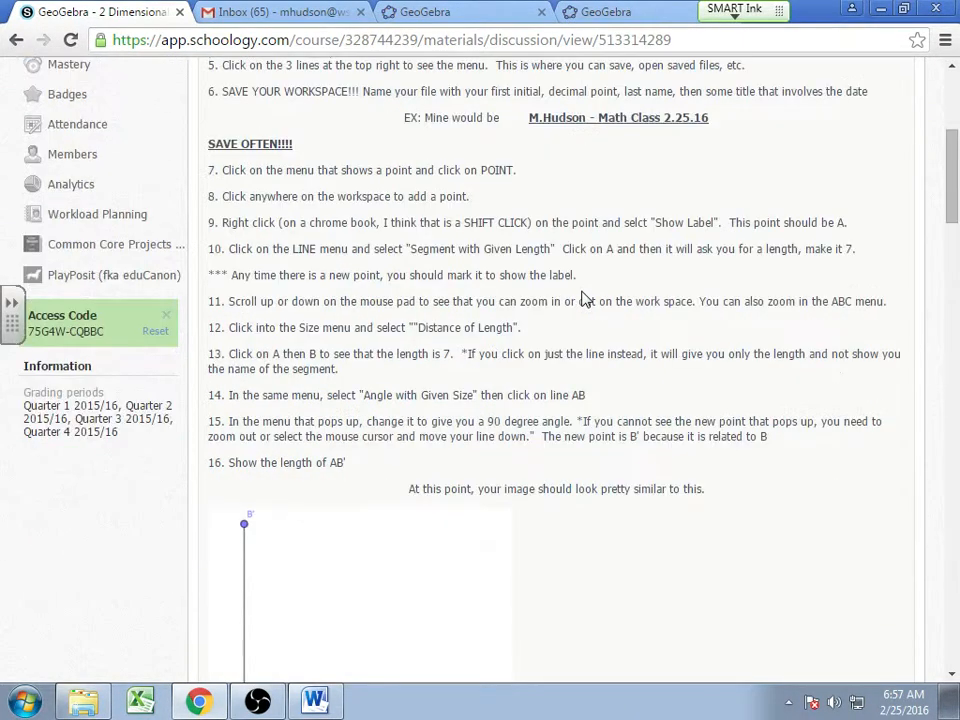
Switch back to GeoGebra, add a point in the lower part of the workspace and show its label
{"action": "left_click", "coordinate": [606, 12]}
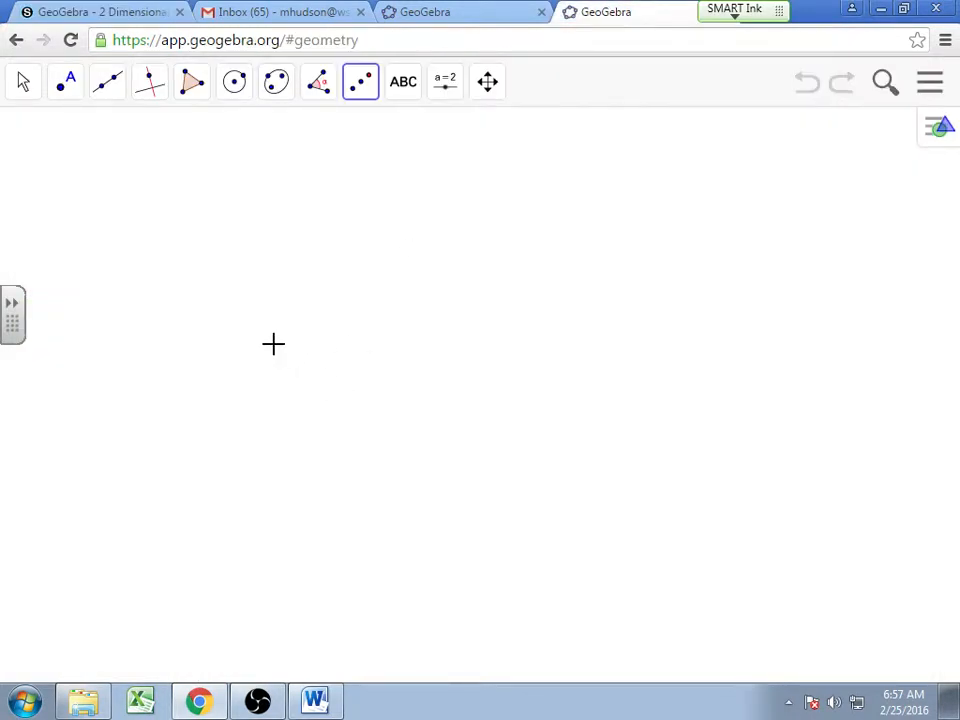
{"action": "left_click", "coordinate": [70, 88]}
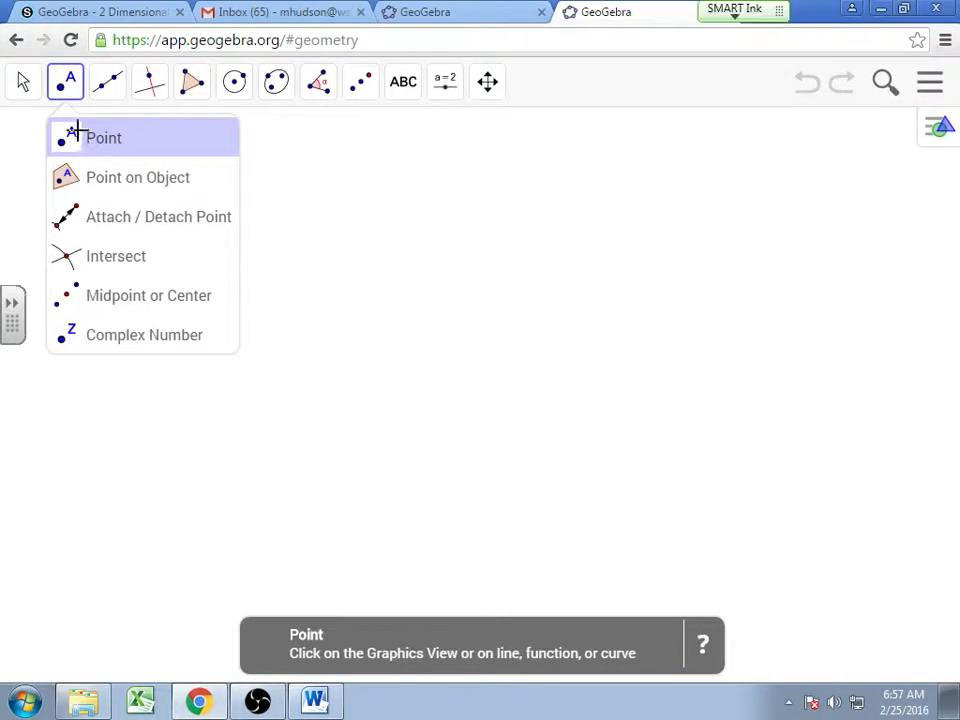
{"action": "left_click", "coordinate": [75, 135]}
{"action": "left_click", "coordinate": [64, 90]}
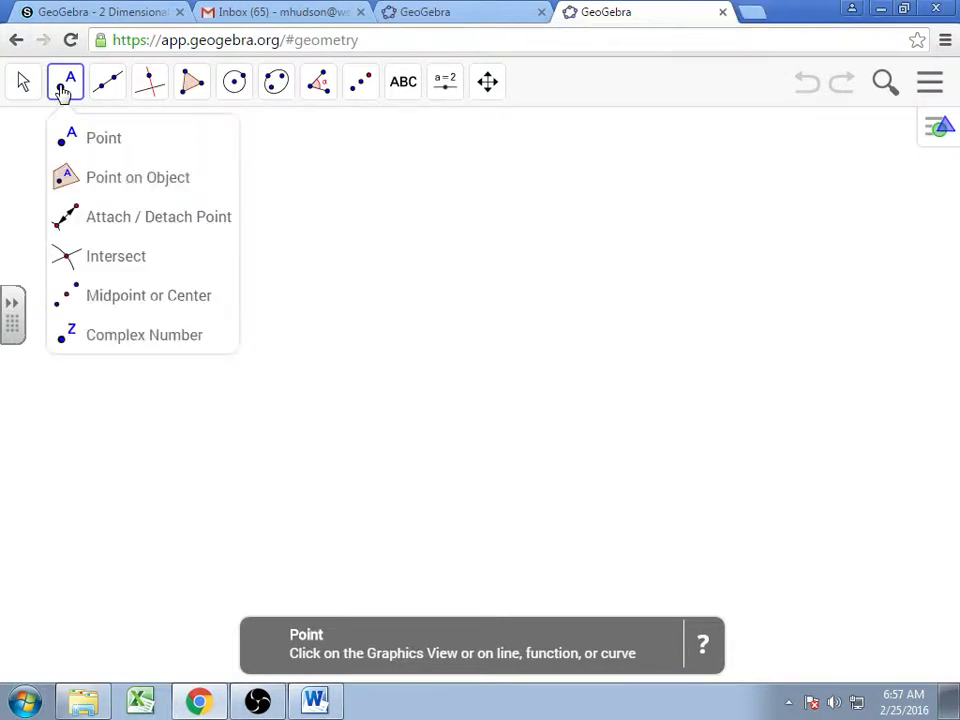
{"action": "left_click", "coordinate": [110, 145]}
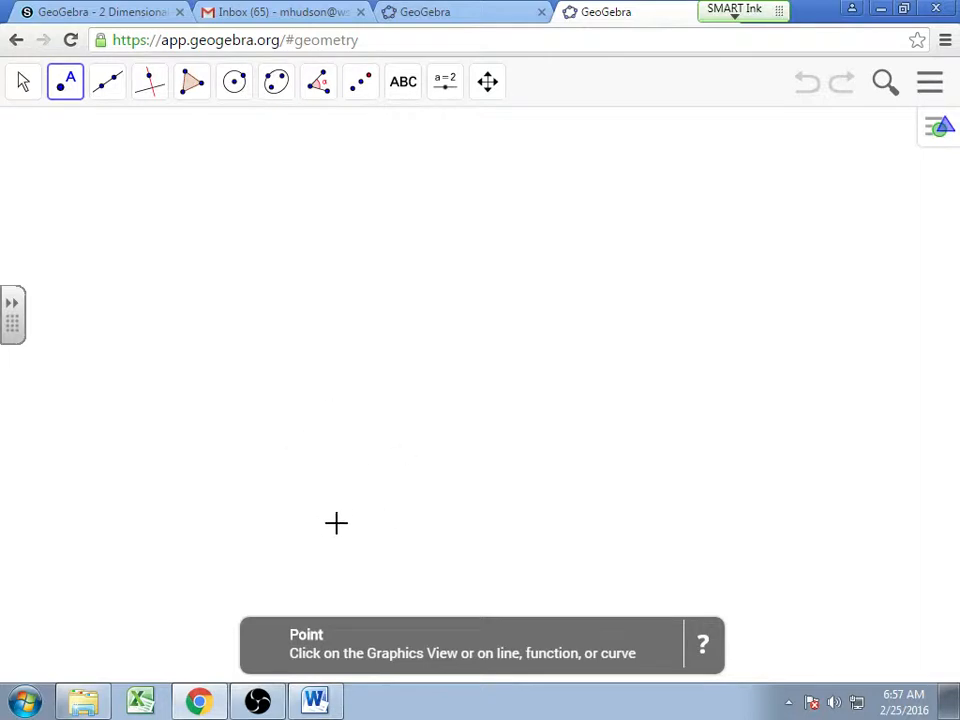
{"action": "left_click", "coordinate": [300, 546]}
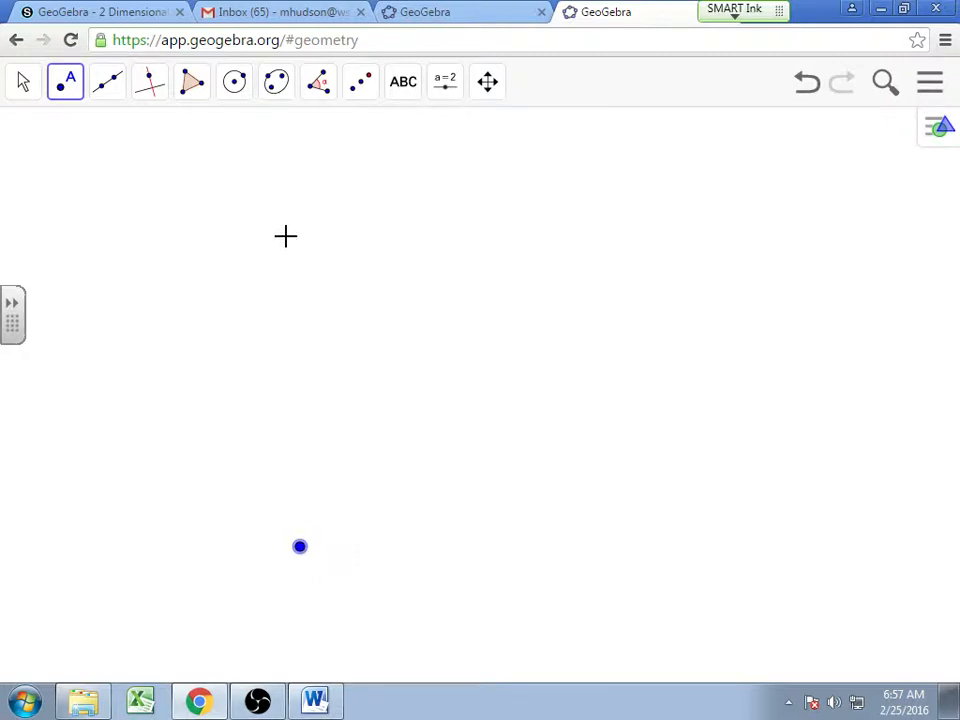
{"action": "right_click", "coordinate": [300, 549]}
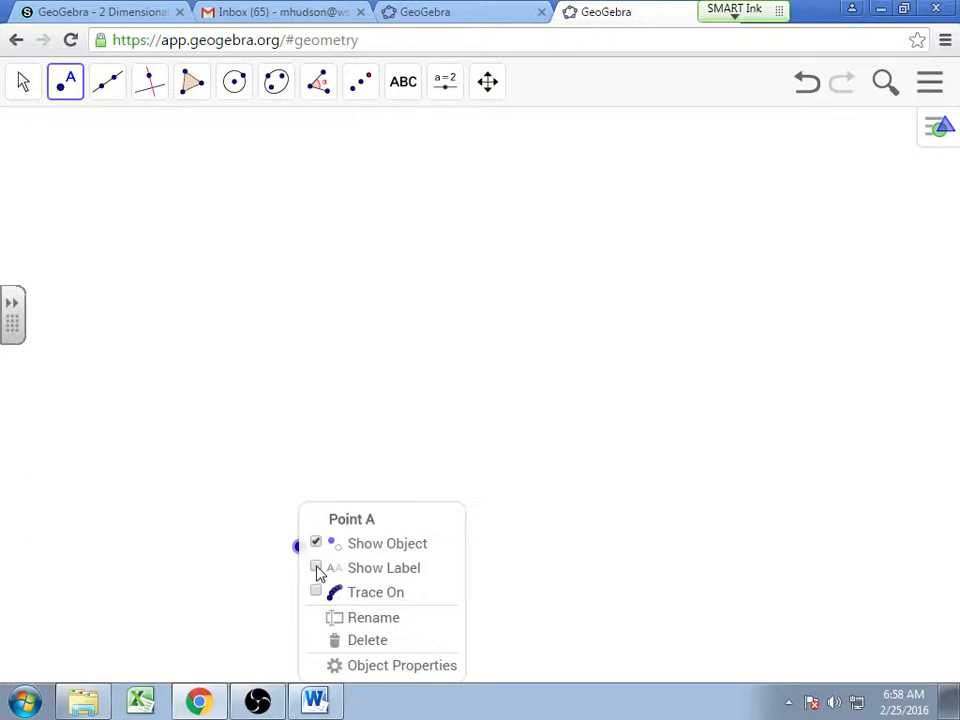
{"action": "left_click", "coordinate": [317, 569]}
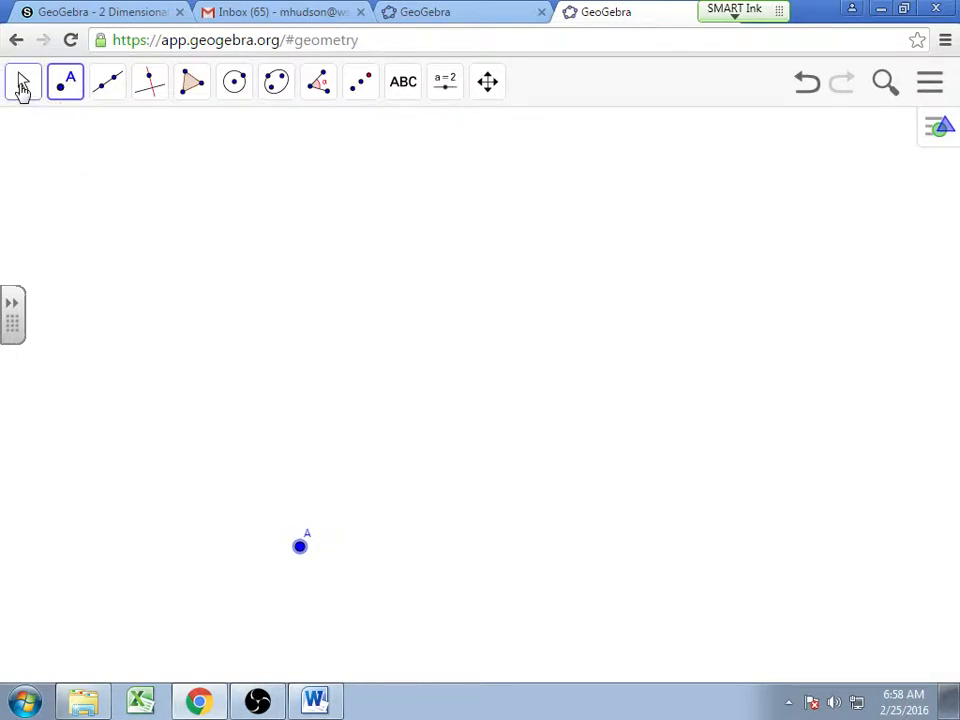
Move the label of point A so it sits just below the point
{"action": "left_click", "coordinate": [23, 88]}
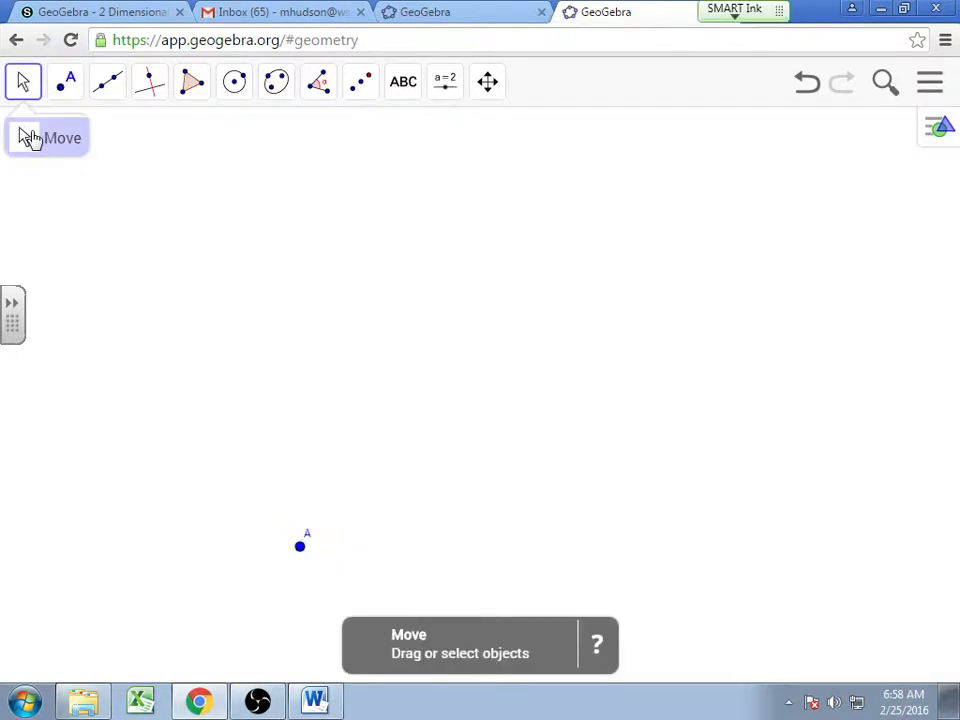
{"action": "left_click_drag", "start_coordinate": [302, 530], "coordinate": [296, 557]}
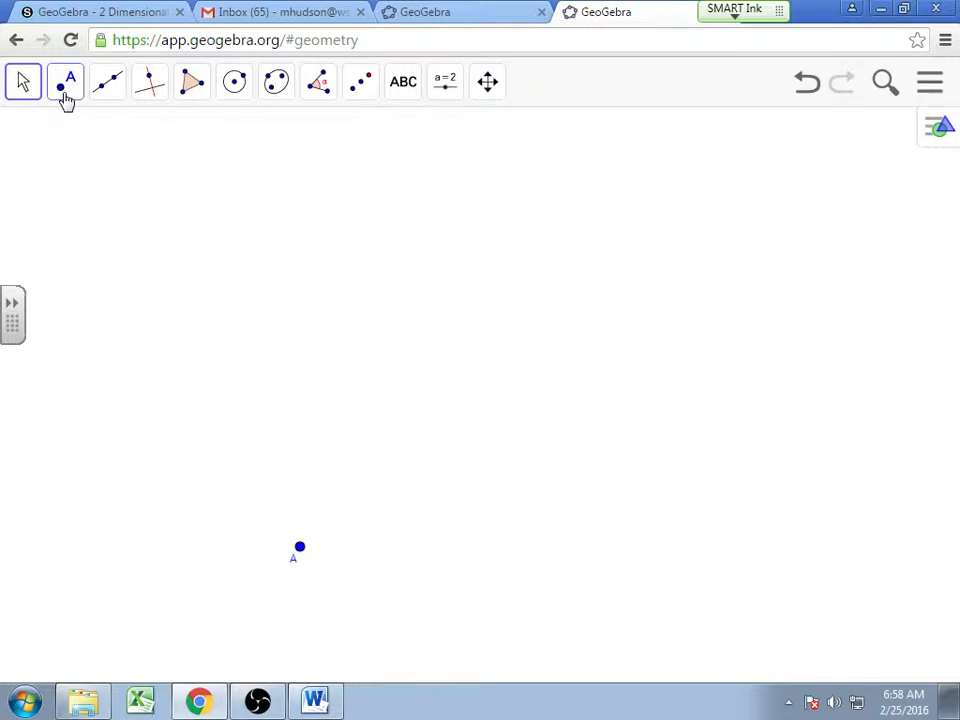
{"action": "key", "text": "Escape"}
Create a Segment with Given Length starting at point A with a length of 7
{"action": "left_click", "coordinate": [118, 100]}
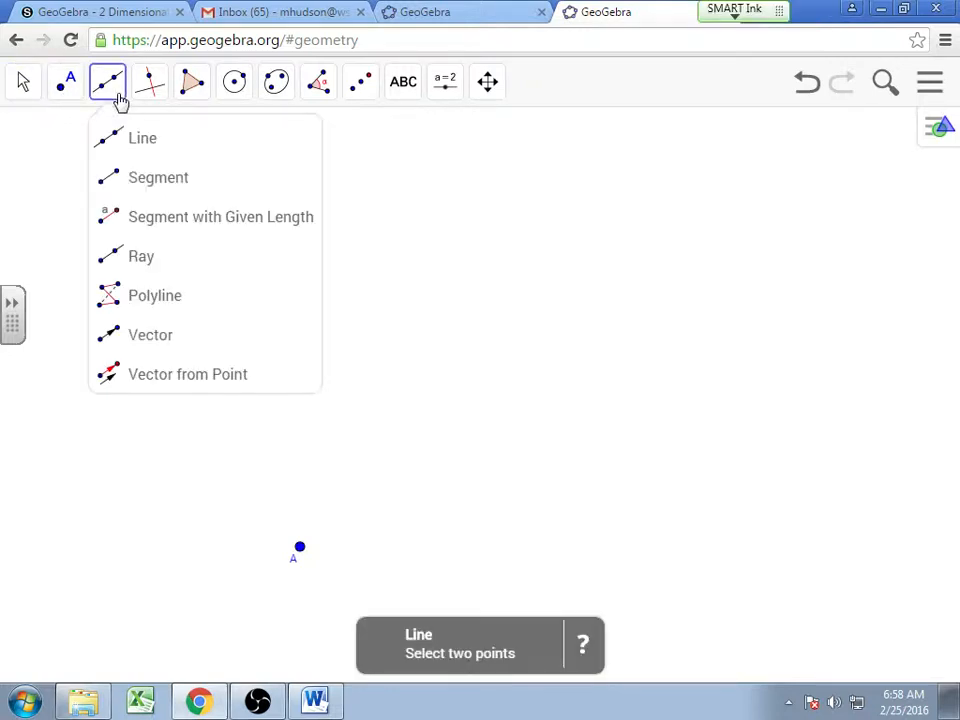
{"action": "left_click", "coordinate": [152, 222]}
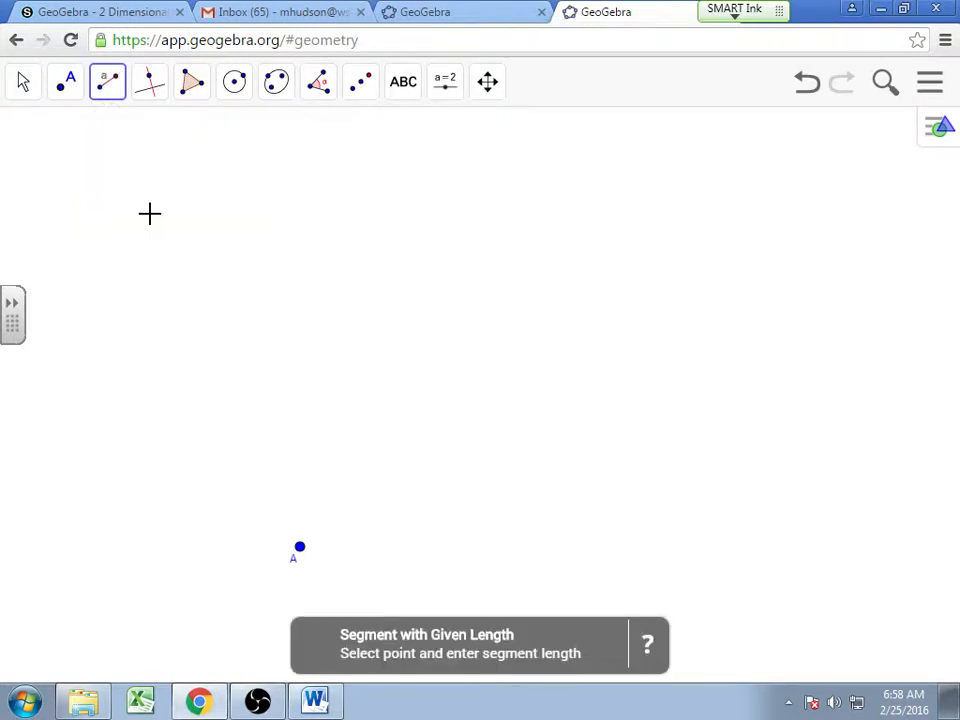
{"action": "left_click", "coordinate": [299, 549]}
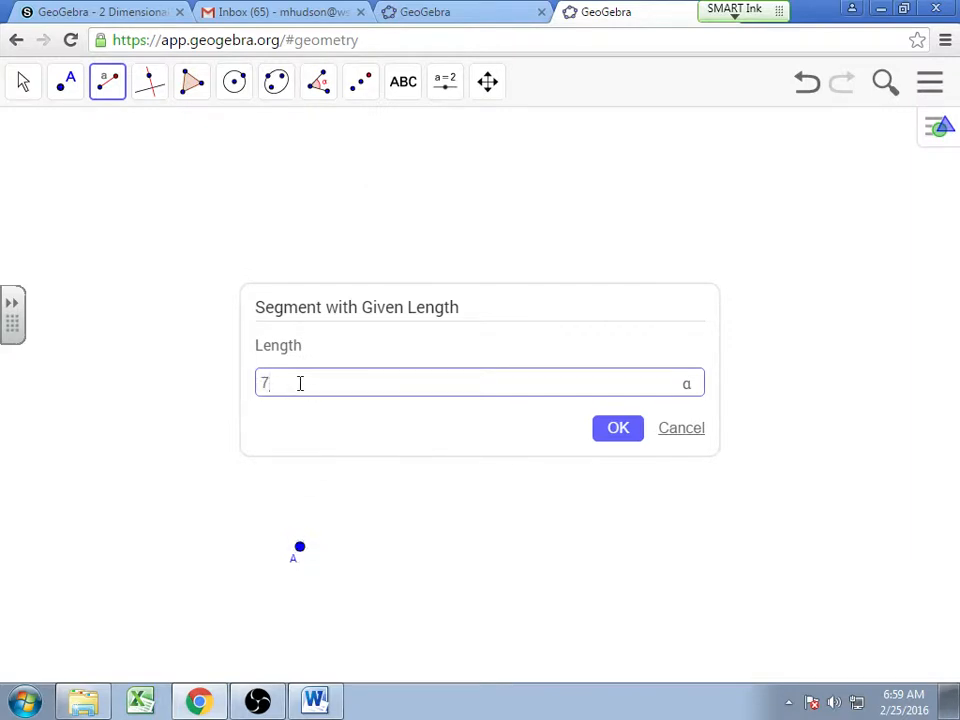
{"action": "left_click", "coordinate": [618, 430]}
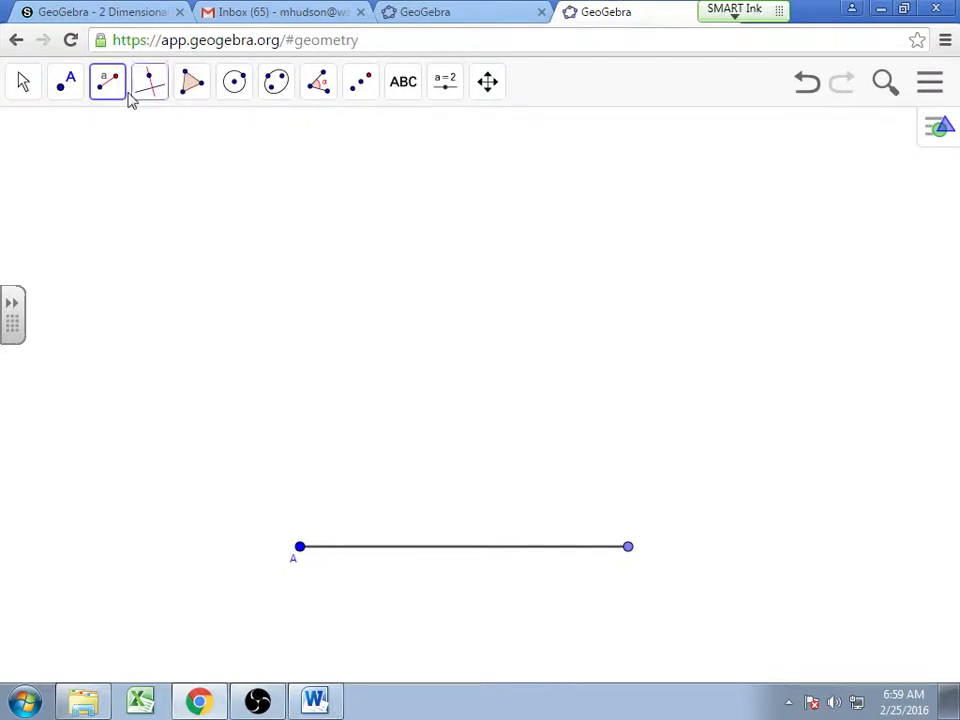
Show the label of the segment's unlabeled endpoint
{"action": "left_click", "coordinate": [28, 84]}
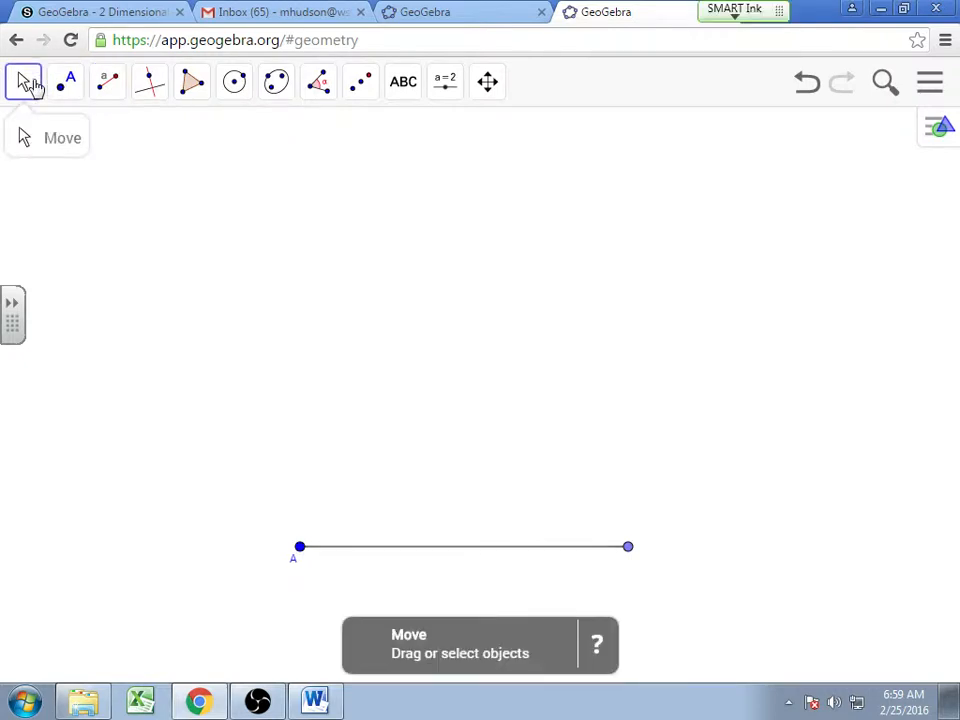
{"action": "right_click", "coordinate": [627, 548]}
{"action": "left_click", "coordinate": [644, 545]}
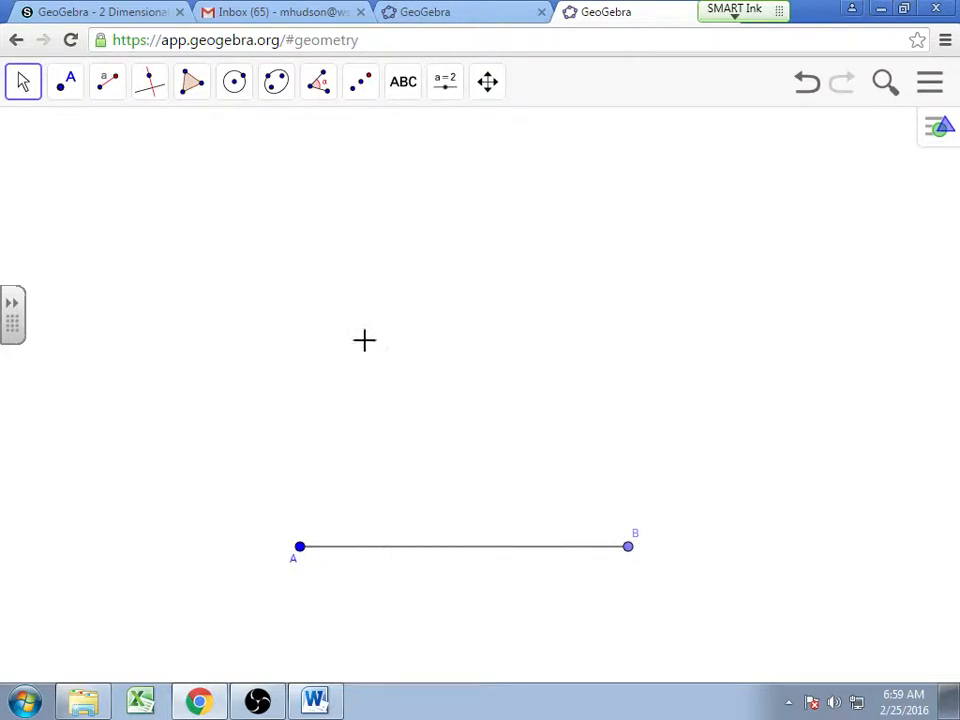
Zoom the workspace out and in around segment AB, and look over the text and view tool groups for the zoom options
{"action": "left_click", "coordinate": [324, 86]}
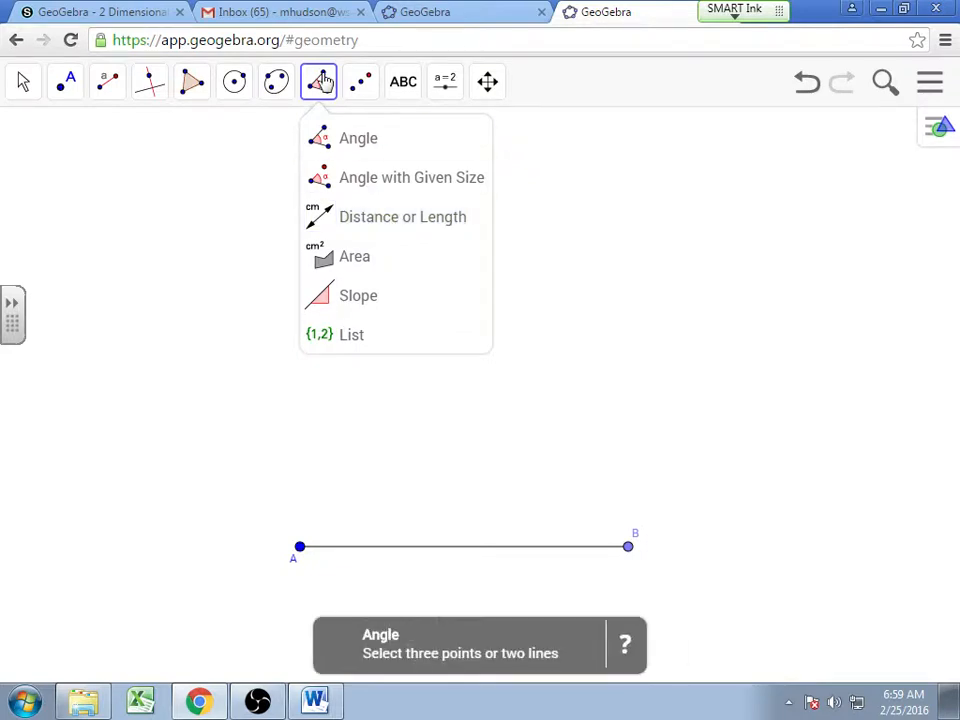
{"action": "left_click", "coordinate": [37, 97]}
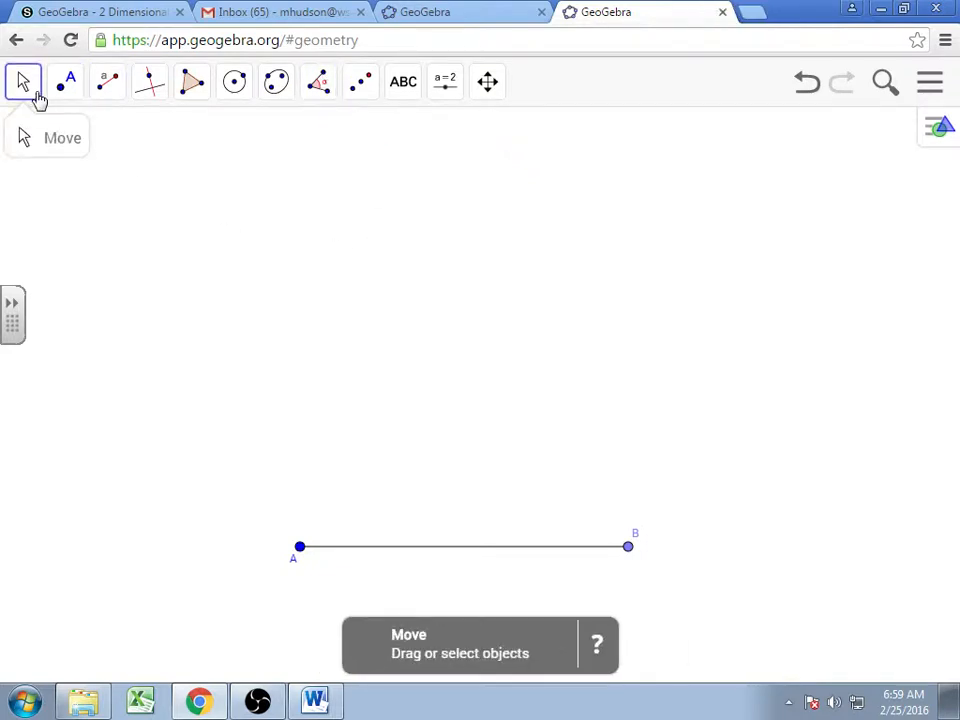
{"action": "scroll", "coordinate": [568, 420], "scroll_direction": "up", "scroll_amount": 1}
{"action": "scroll", "coordinate": [568, 420], "scroll_direction": "down", "scroll_amount": 2}
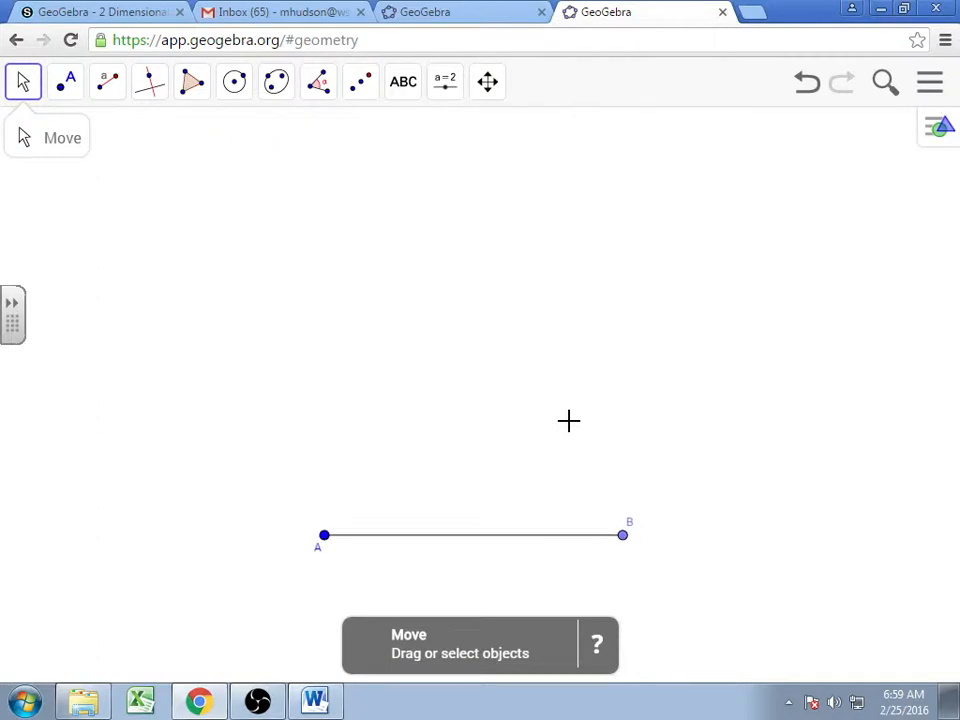
{"action": "scroll", "coordinate": [568, 420], "scroll_direction": "down", "scroll_amount": 5}
{"action": "scroll", "coordinate": [568, 420], "scroll_direction": "up", "scroll_amount": 1}
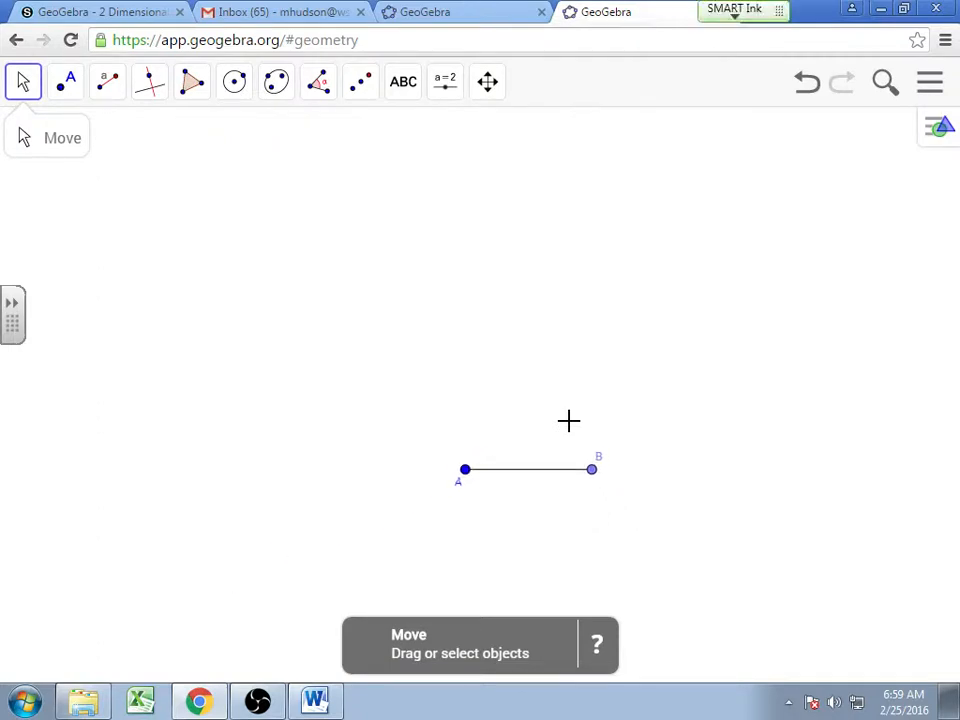
{"action": "scroll", "coordinate": [568, 420], "scroll_direction": "up", "scroll_amount": 12}
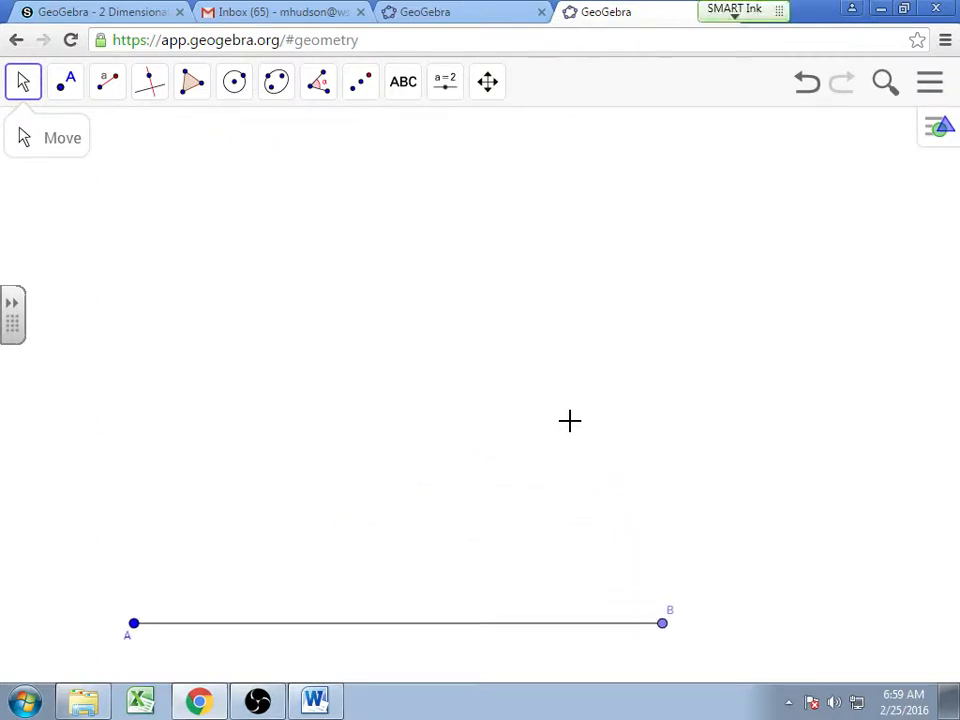
{"action": "scroll", "coordinate": [568, 420], "scroll_direction": "down", "scroll_amount": 4}
{"action": "mouse_move", "coordinate": [400, 90]}
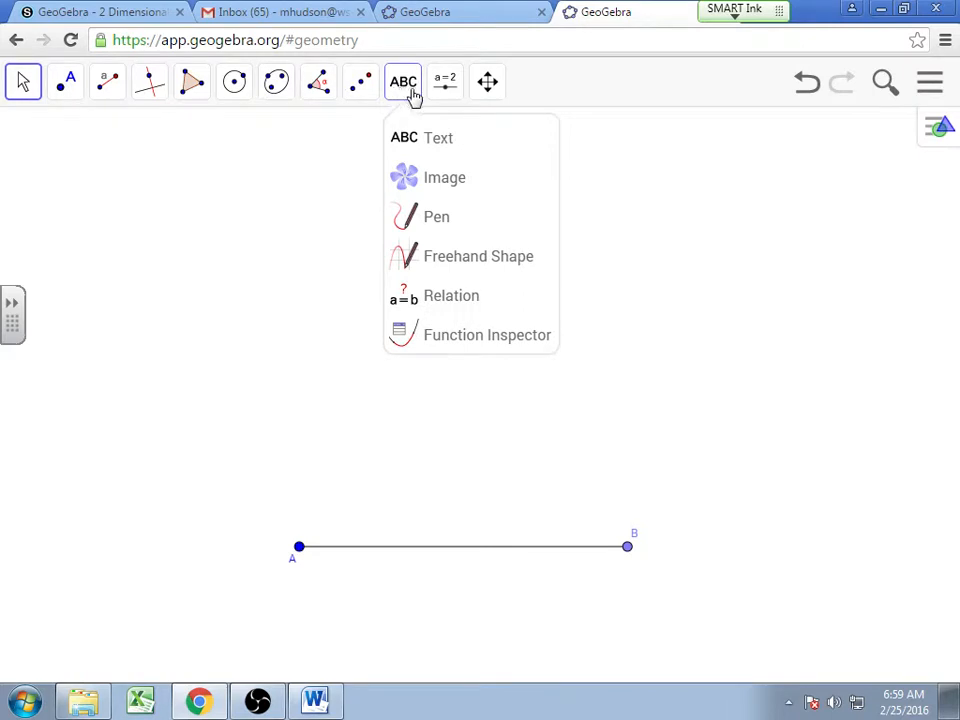
{"action": "mouse_move", "coordinate": [474, 97]}
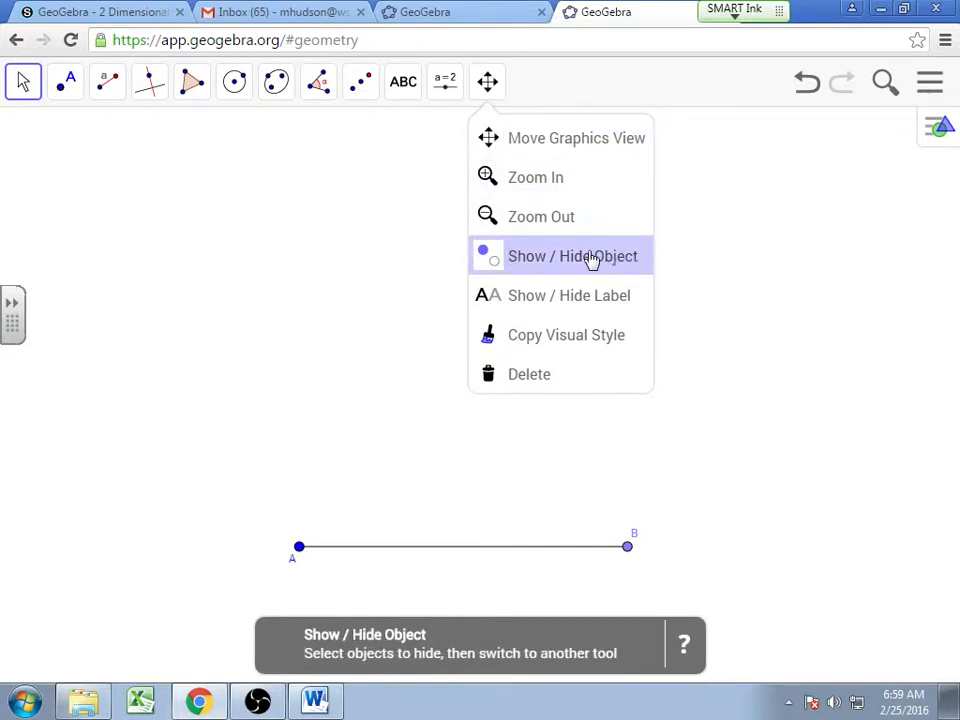
Hide point B with the Show / Hide Object tool and switch to the Distance or Length tool
{"action": "left_click", "coordinate": [510, 265]}
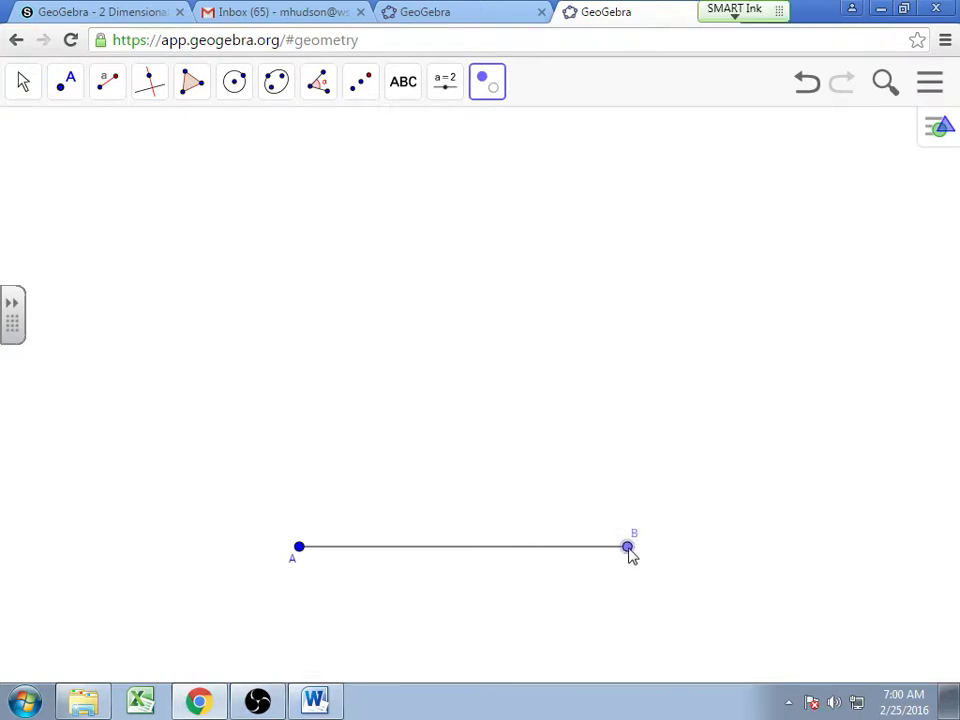
{"action": "left_click", "coordinate": [489, 92]}
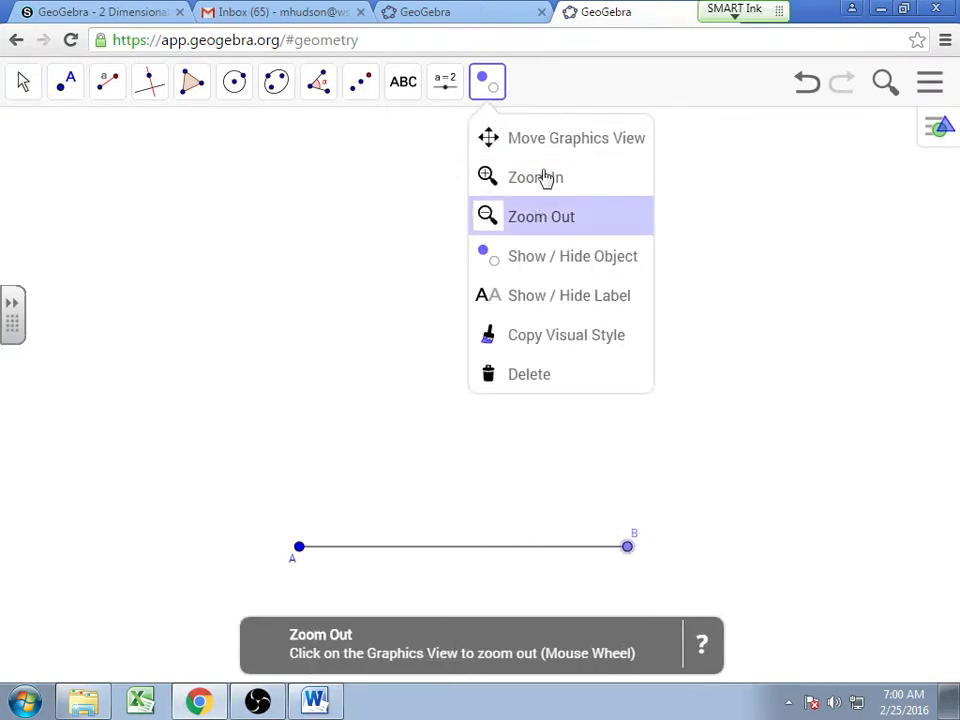
{"action": "left_click", "coordinate": [487, 85]}
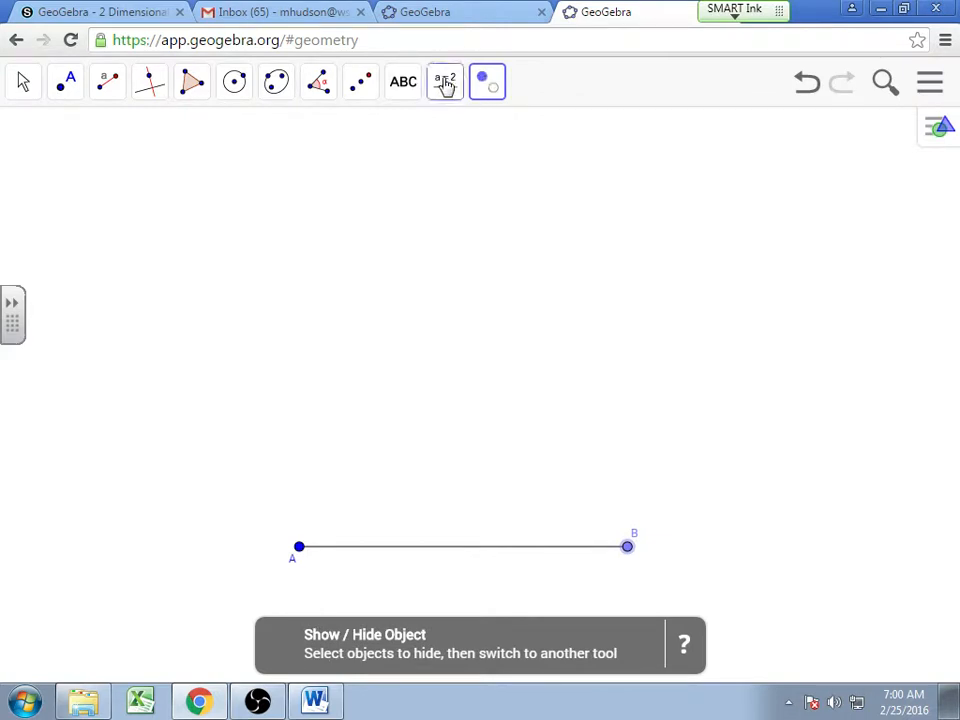
{"action": "left_click", "coordinate": [320, 82]}
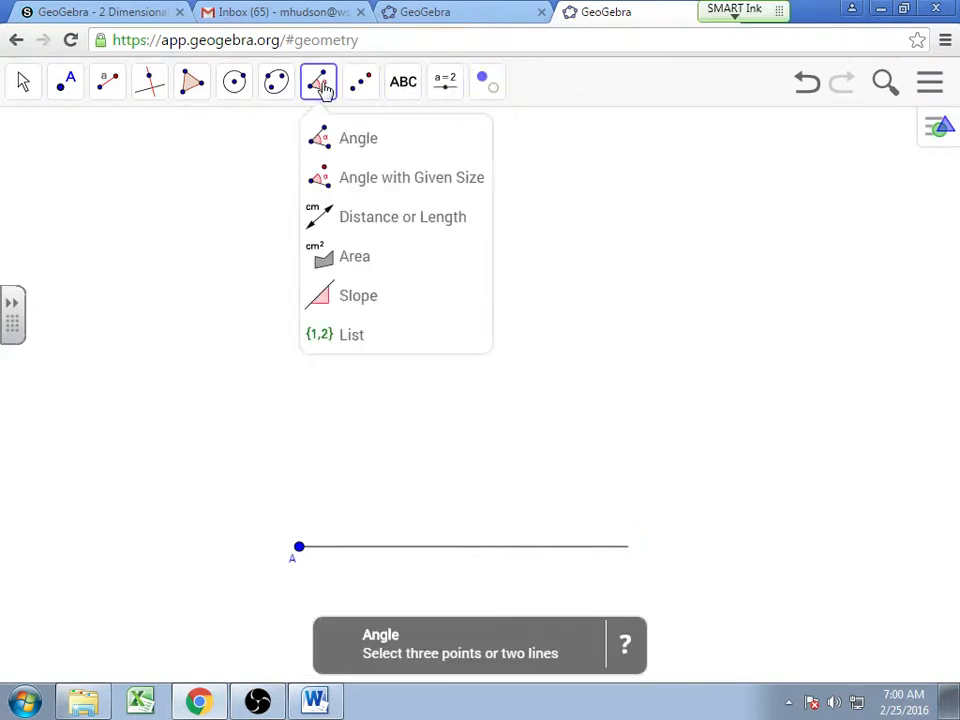
{"action": "left_click", "coordinate": [365, 218]}
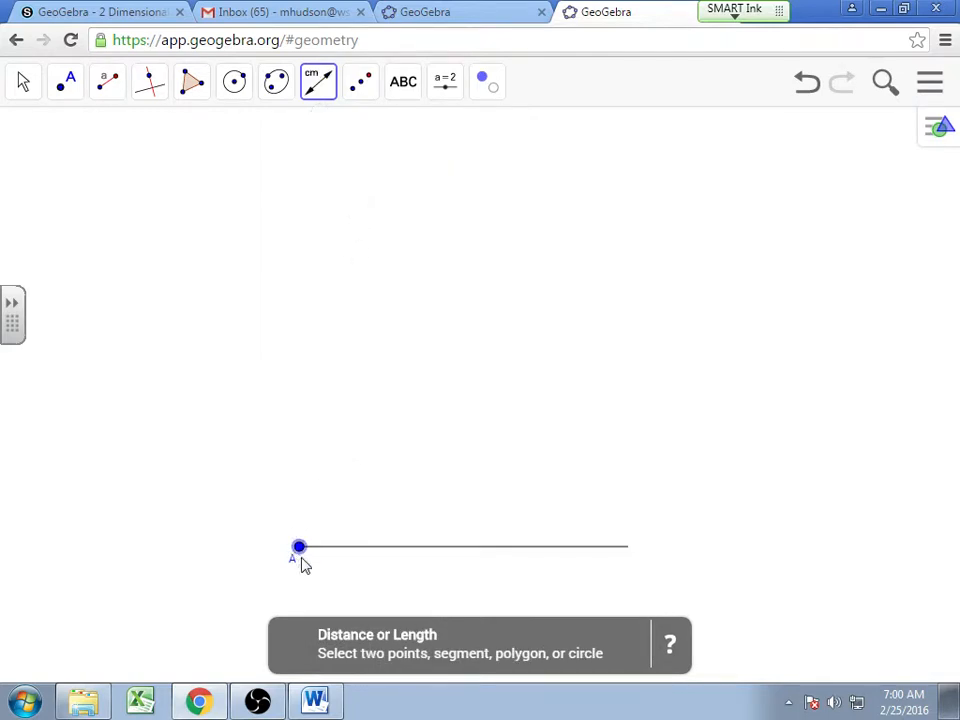
Try to bring hidden point B back at the end of the segment with the Show / Hide Object tool
{"action": "left_click", "coordinate": [488, 84]}
{"action": "left_click", "coordinate": [540, 257]}
{"action": "left_click", "coordinate": [628, 548]}
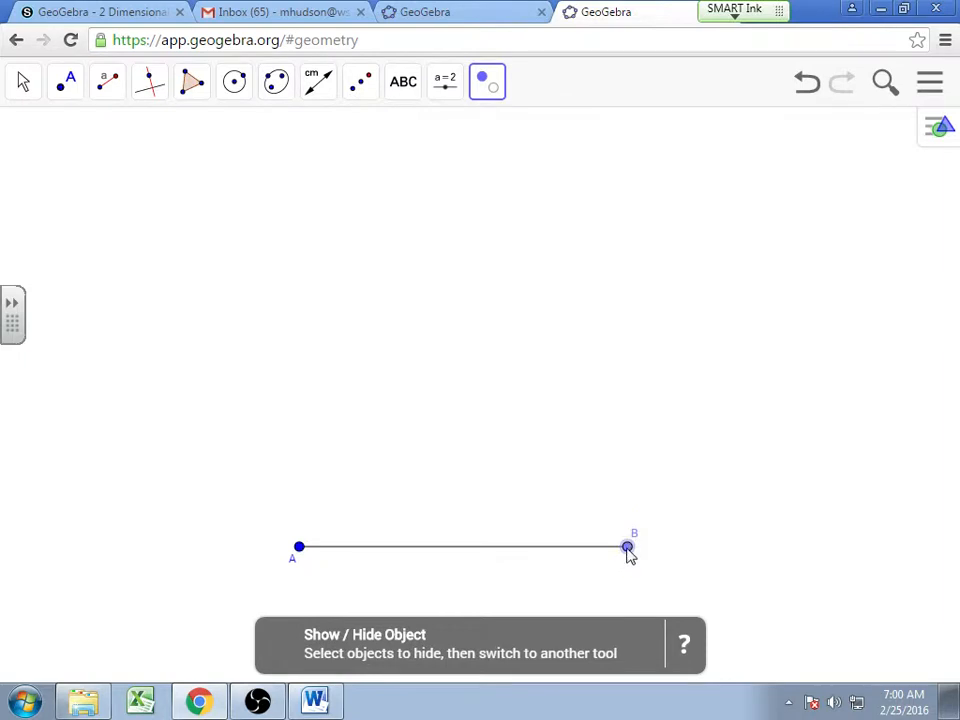
Try to measure from point A to the segment's hidden endpoint with the Distance or Length tool
{"action": "left_click", "coordinate": [316, 84]}
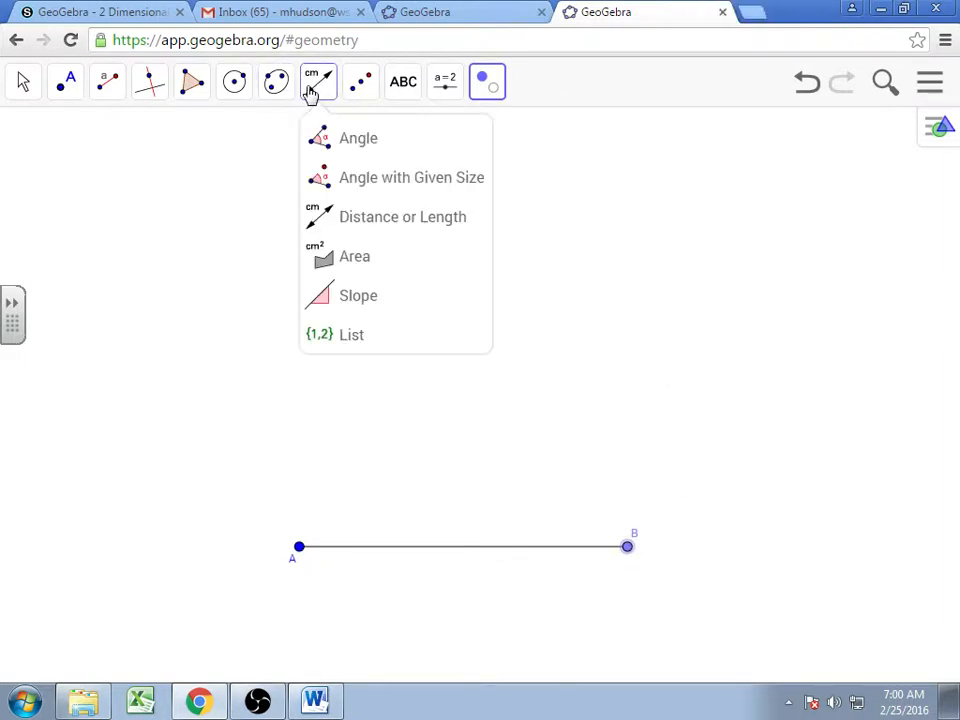
{"action": "left_click", "coordinate": [395, 216]}
{"action": "left_click", "coordinate": [297, 549]}
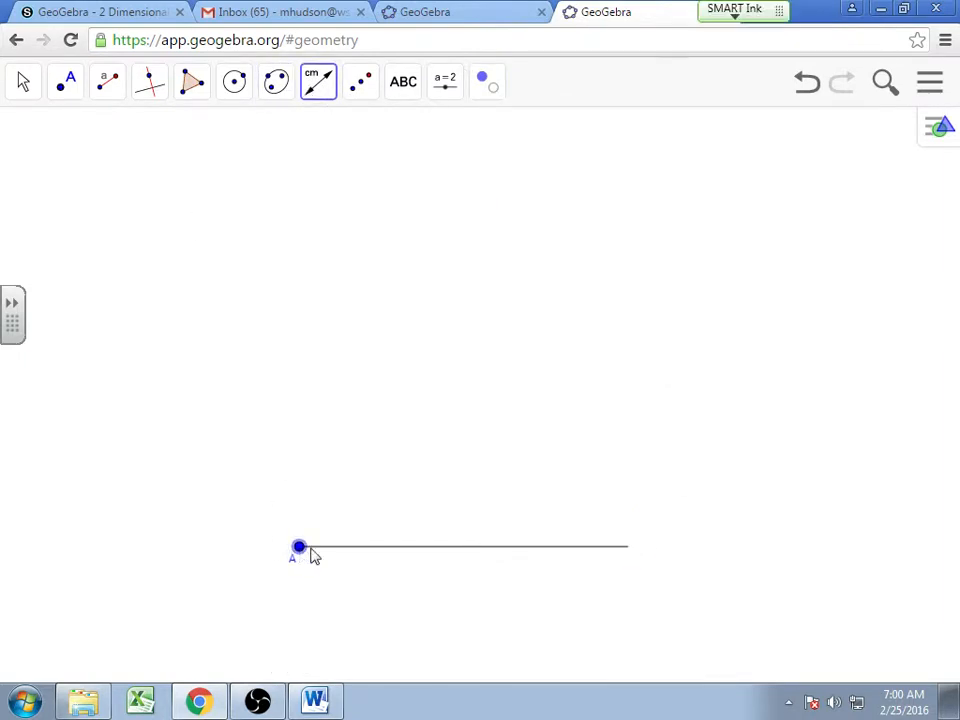
{"action": "left_click", "coordinate": [630, 550]}
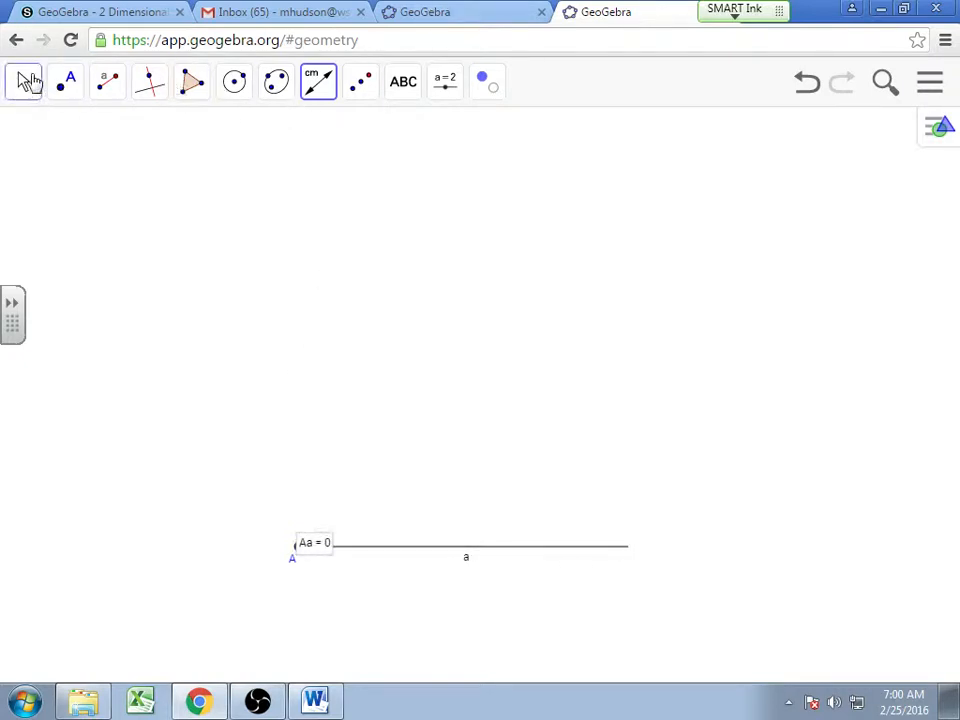
Make point B visible again at the end of the segment with the Show / Hide Object tool
{"action": "left_click", "coordinate": [484, 84]}
{"action": "left_click", "coordinate": [534, 258]}
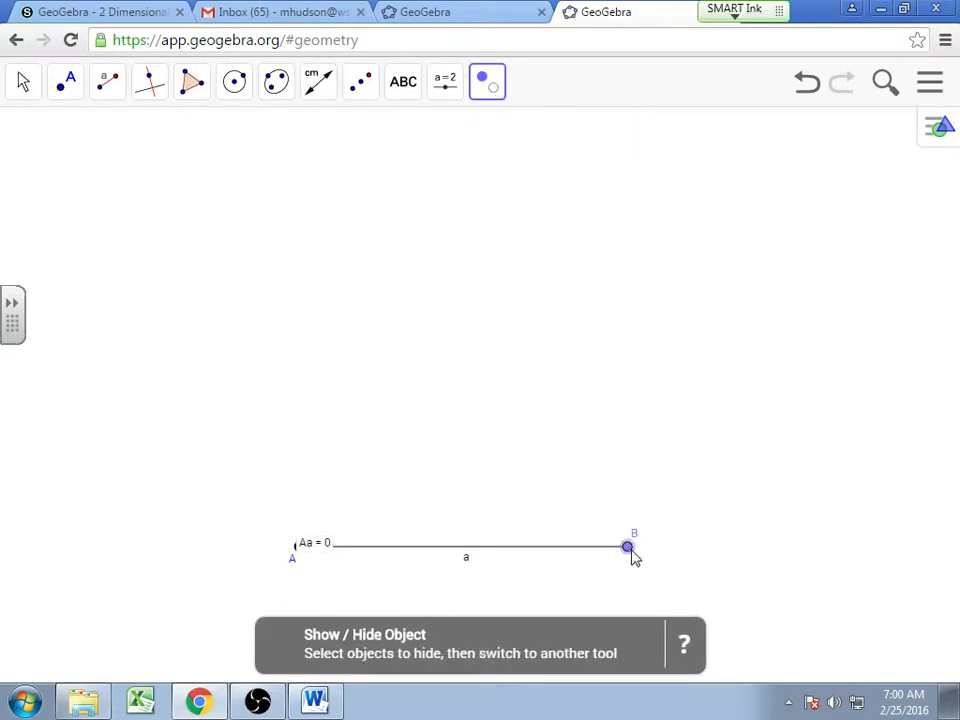
{"action": "right_click", "coordinate": [627, 548]}
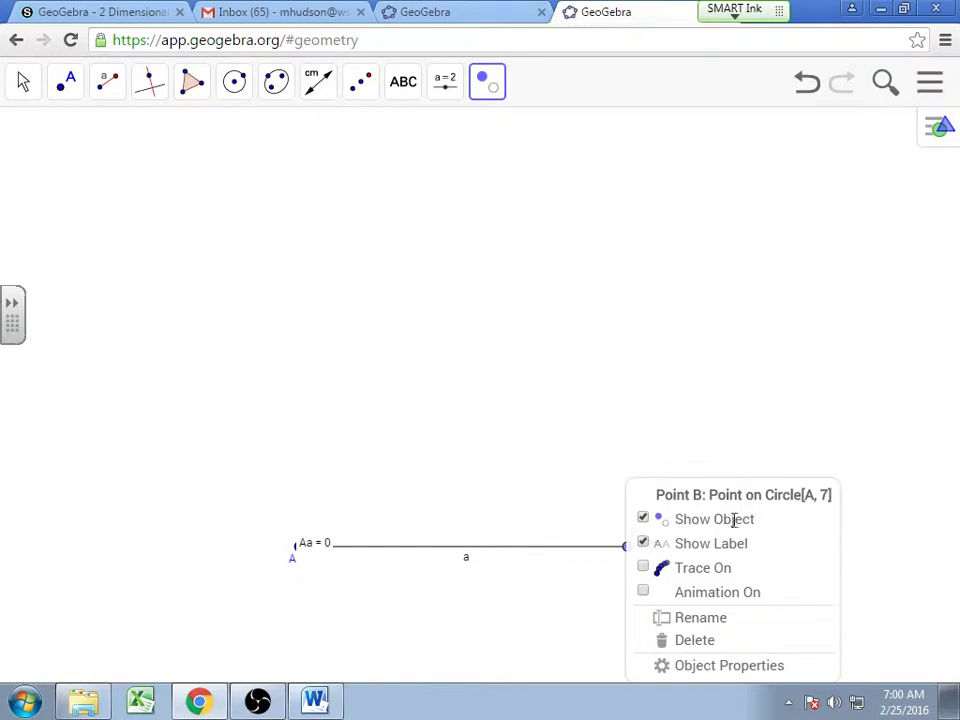
{"action": "left_click", "coordinate": [594, 107]}
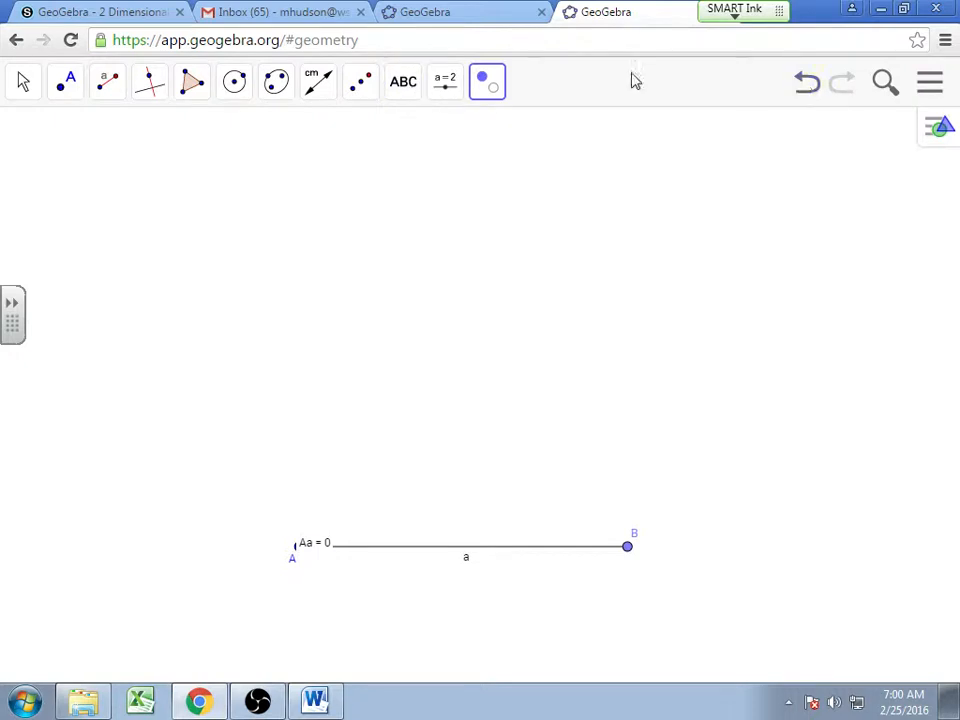
Delete the "Aa = 0" measurement text beside point A
{"action": "left_click", "coordinate": [22, 82]}
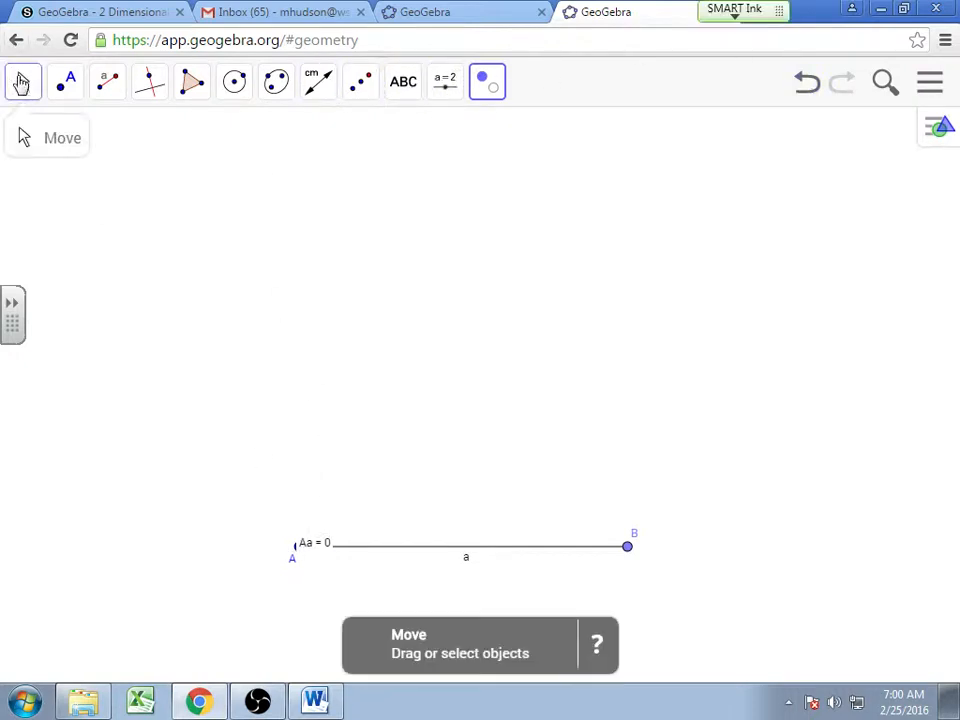
{"action": "right_click", "coordinate": [330, 548]}
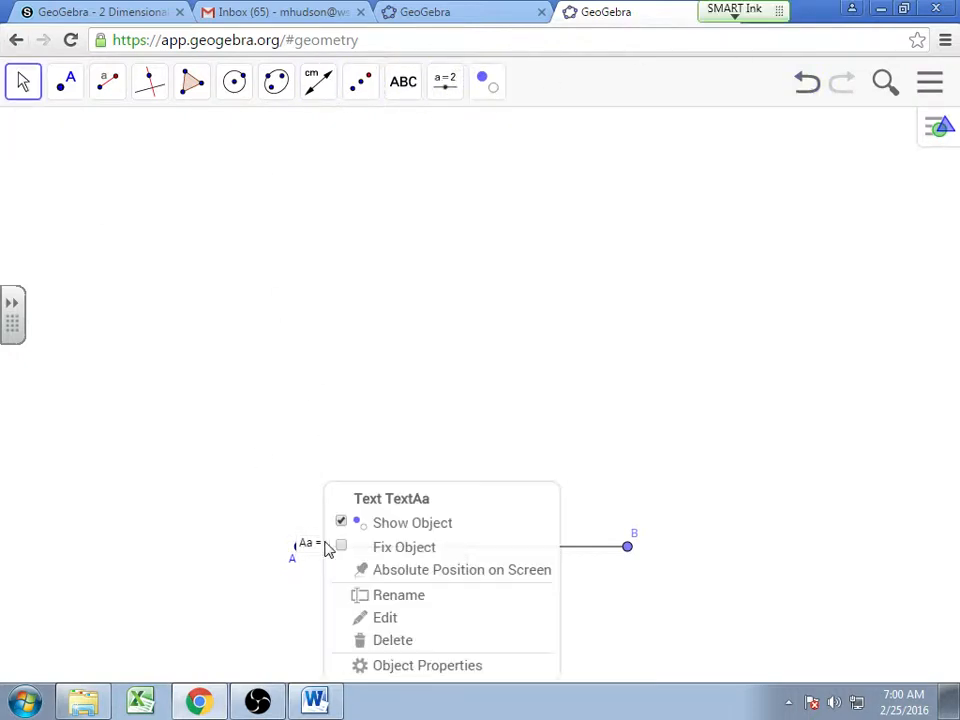
{"action": "left_click", "coordinate": [392, 640]}
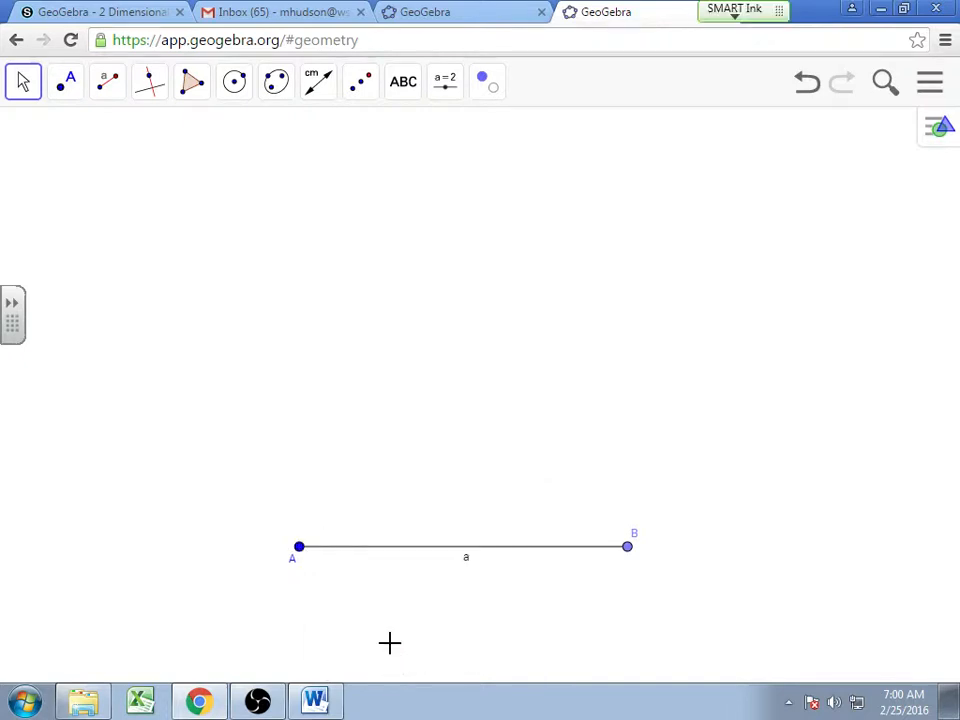
Measure the distance between points A and B and move the measurement text below the segment
{"action": "left_click", "coordinate": [320, 81]}
{"action": "left_click", "coordinate": [388, 216]}
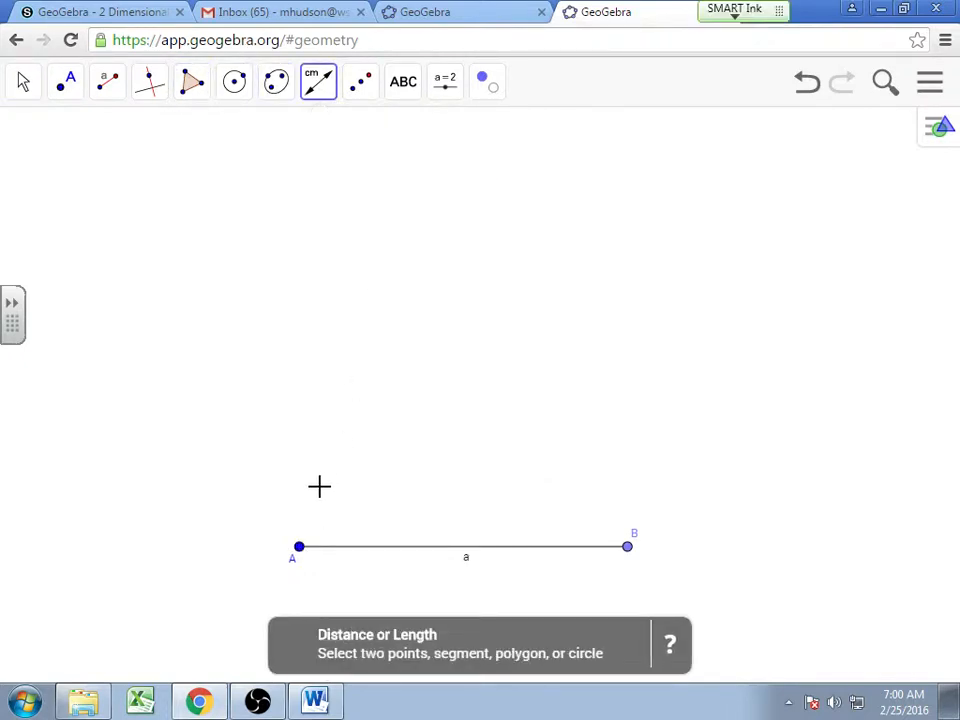
{"action": "left_click", "coordinate": [299, 547]}
{"action": "left_click", "coordinate": [629, 550]}
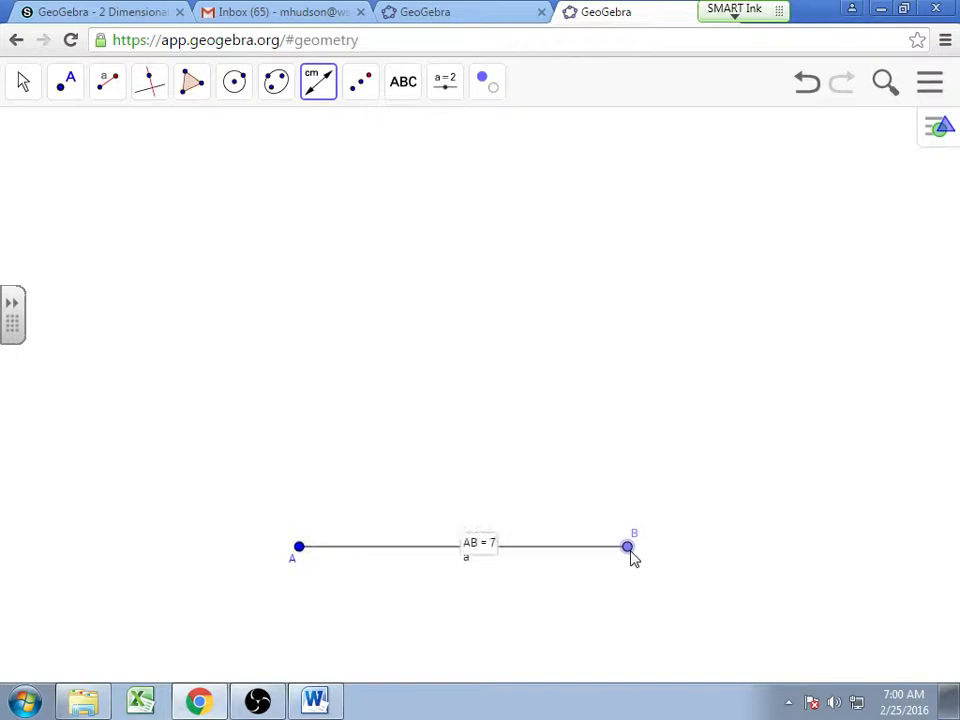
{"action": "left_click", "coordinate": [34, 92]}
{"action": "left_click_drag", "start_coordinate": [477, 545], "coordinate": [502, 569]}
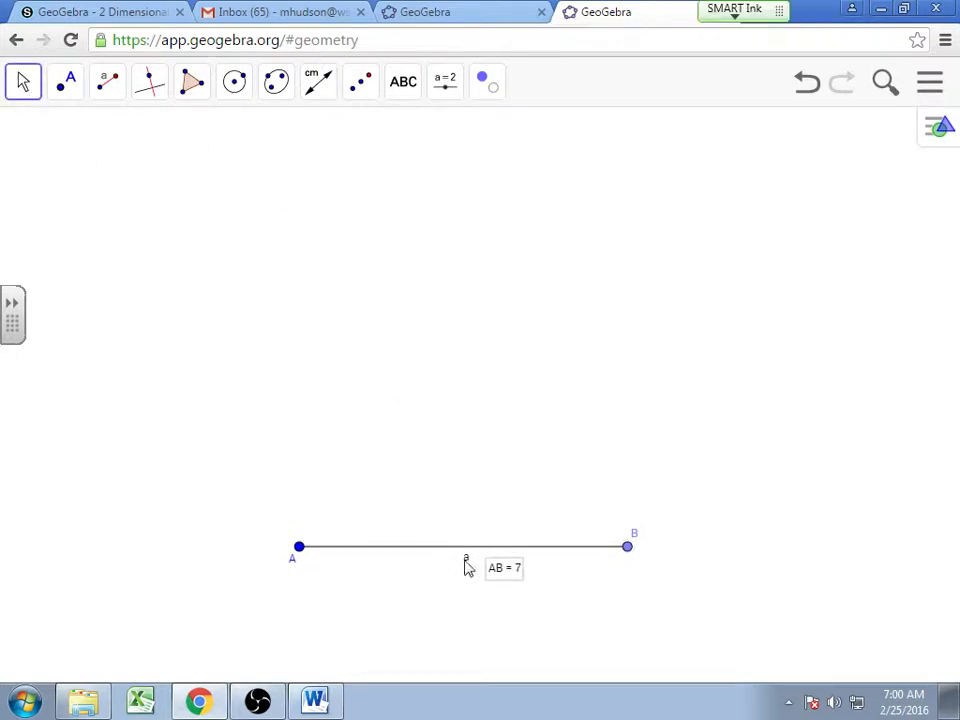
Turn off the label "a" of segment AB and move the distance text just below the segment's middle
{"action": "right_click", "coordinate": [467, 566]}
{"action": "left_click", "coordinate": [480, 567]}
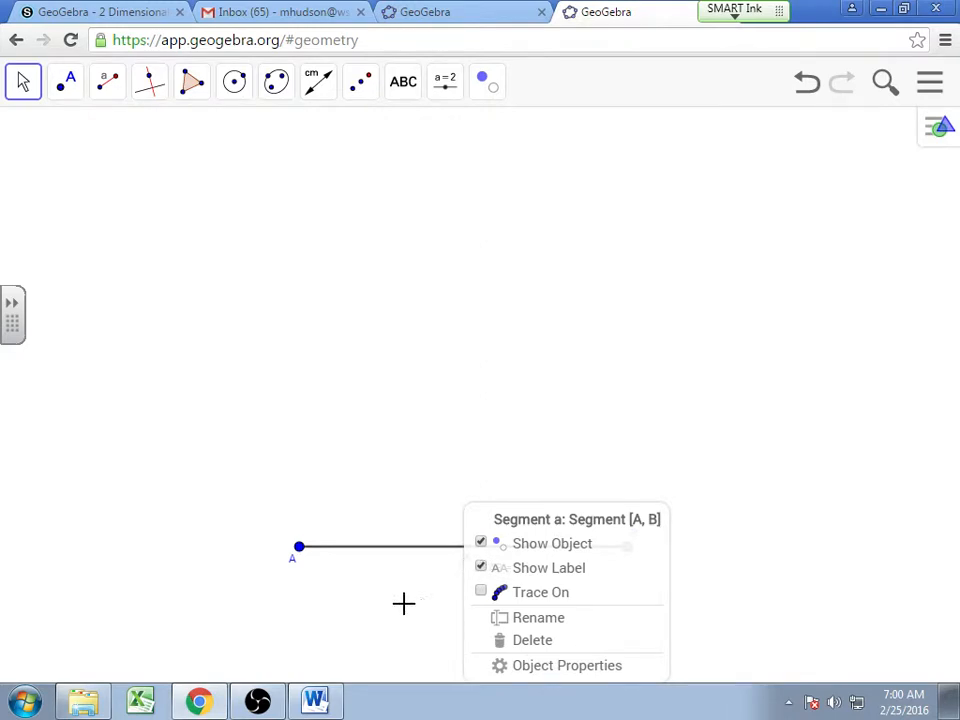
{"action": "left_click", "coordinate": [403, 602]}
{"action": "left_click_drag", "start_coordinate": [467, 566], "coordinate": [403, 600]}
{"action": "right_click", "coordinate": [403, 600]}
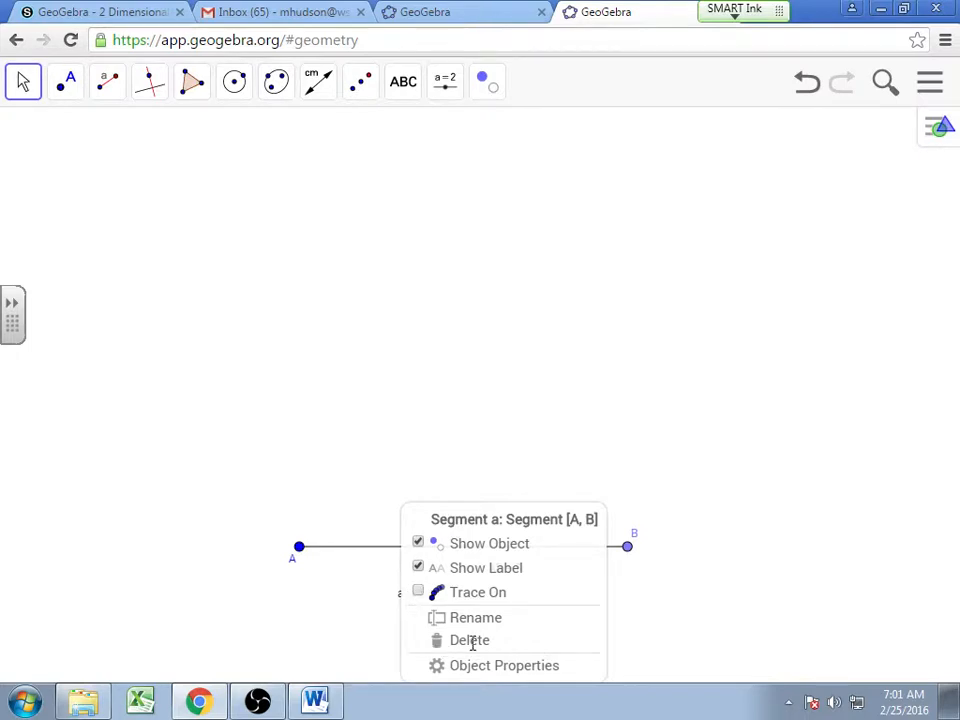
{"action": "left_click", "coordinate": [418, 568]}
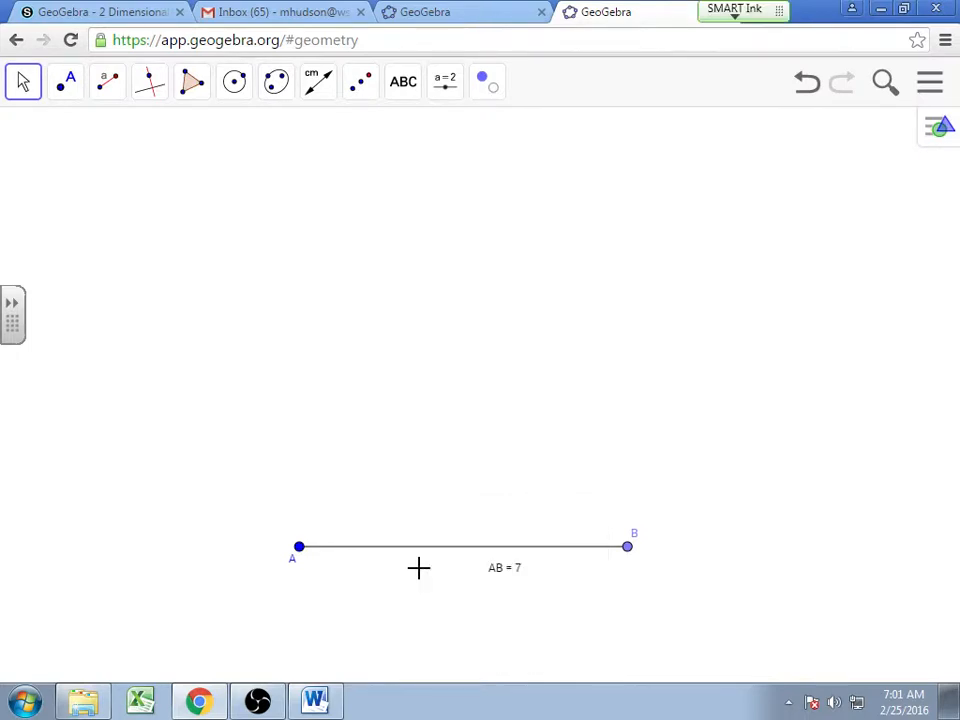
{"action": "left_click", "coordinate": [23, 82]}
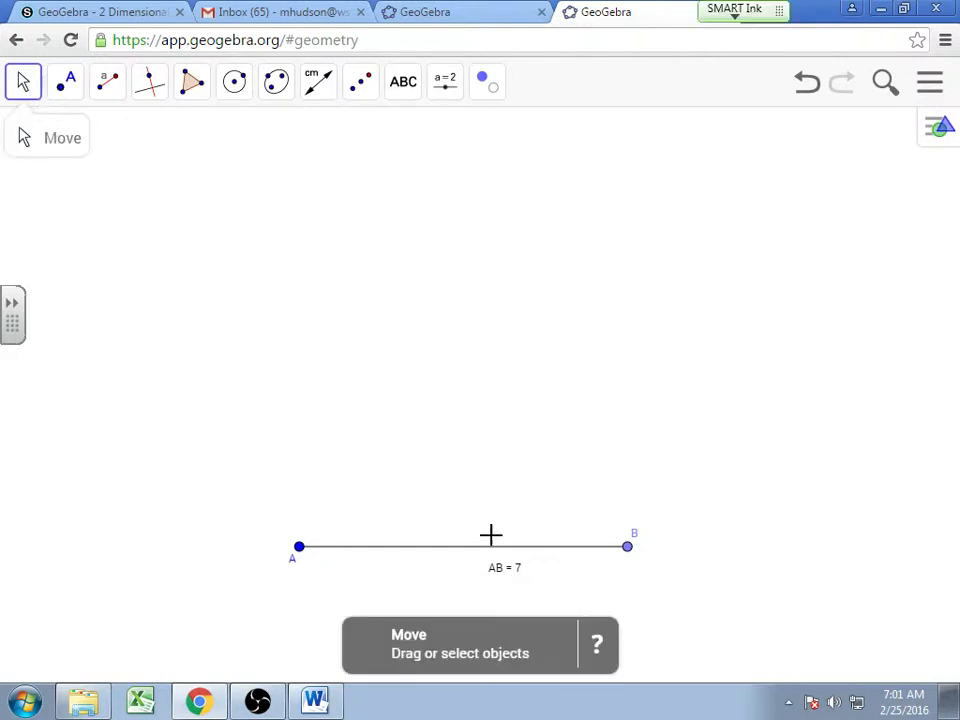
{"action": "left_click_drag", "start_coordinate": [500, 574], "coordinate": [467, 569]}
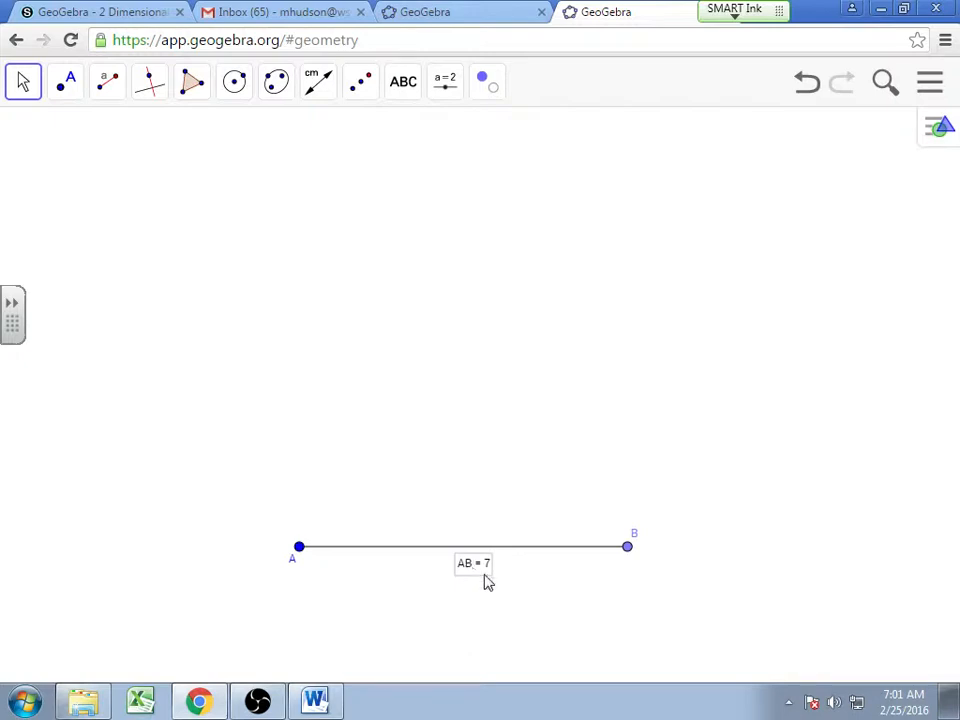
Measure segment AB by selecting the segment itself with the Distance or Length tool, and return to the Move tool
{"action": "left_click", "coordinate": [322, 88]}
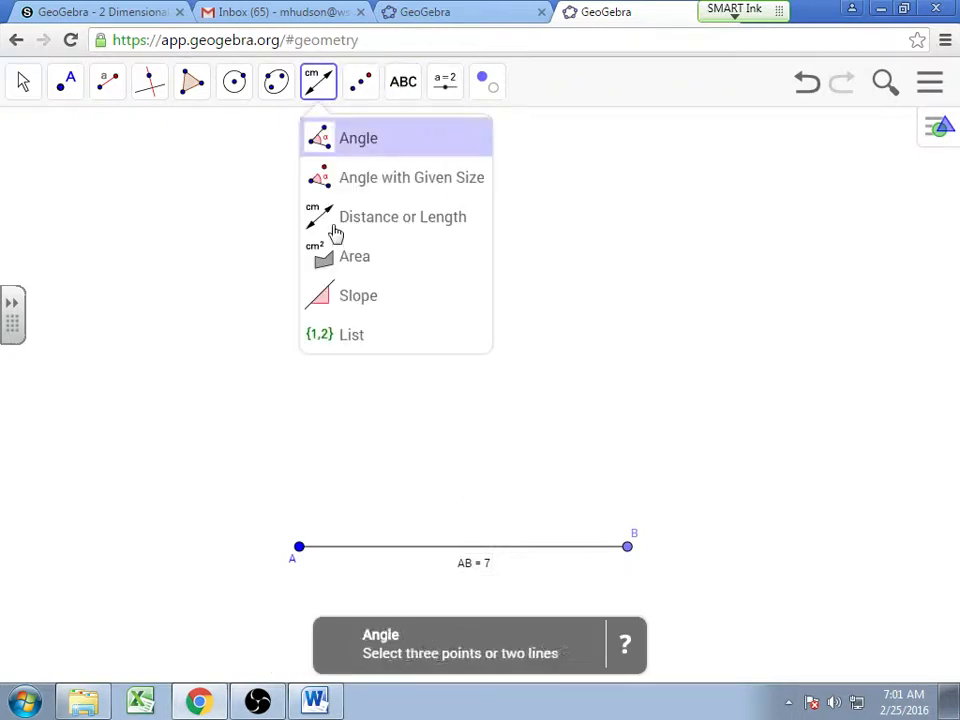
{"action": "left_click", "coordinate": [334, 220]}
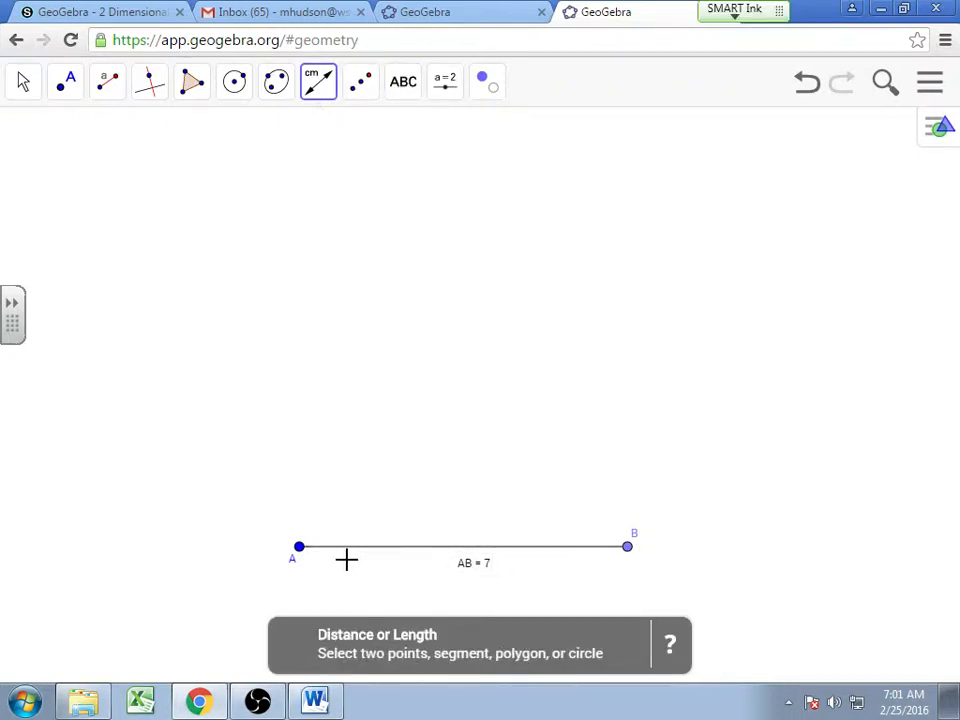
{"action": "left_click", "coordinate": [437, 547]}
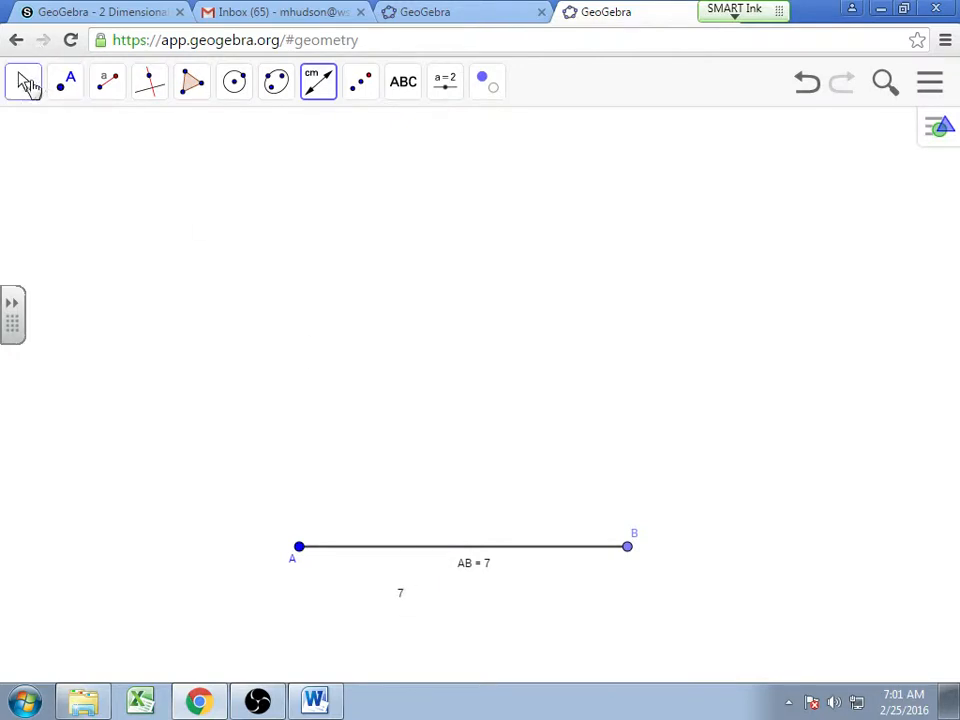
{"action": "left_click", "coordinate": [25, 83]}
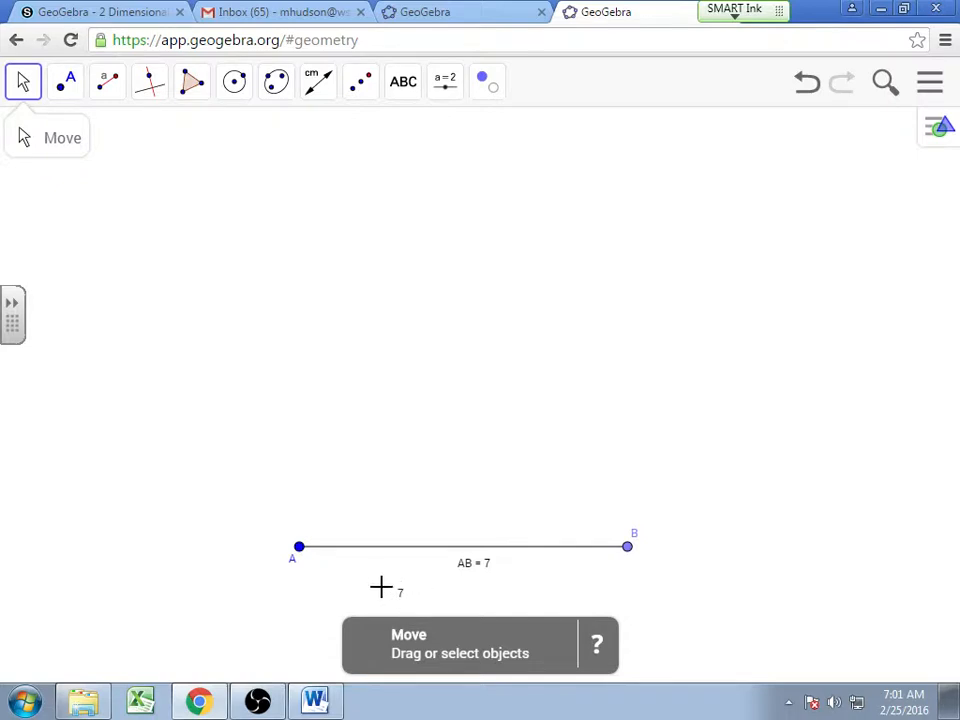
Try to clear the extra "7" label below the segment by turning off Show Object for segment AB
{"action": "right_click", "coordinate": [404, 595]}
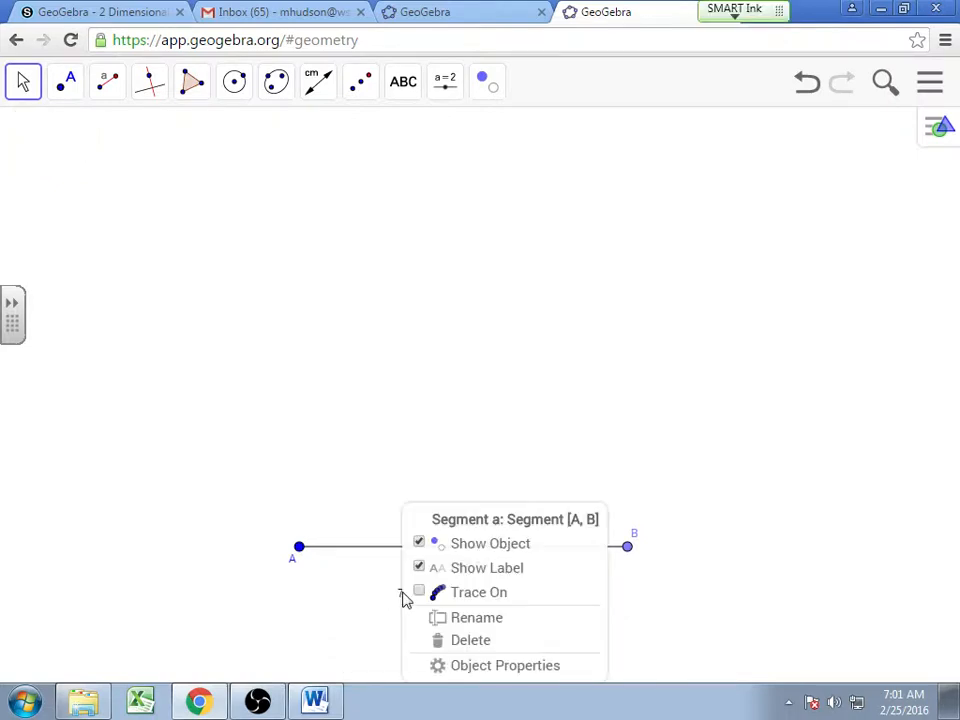
{"action": "left_click", "coordinate": [404, 597]}
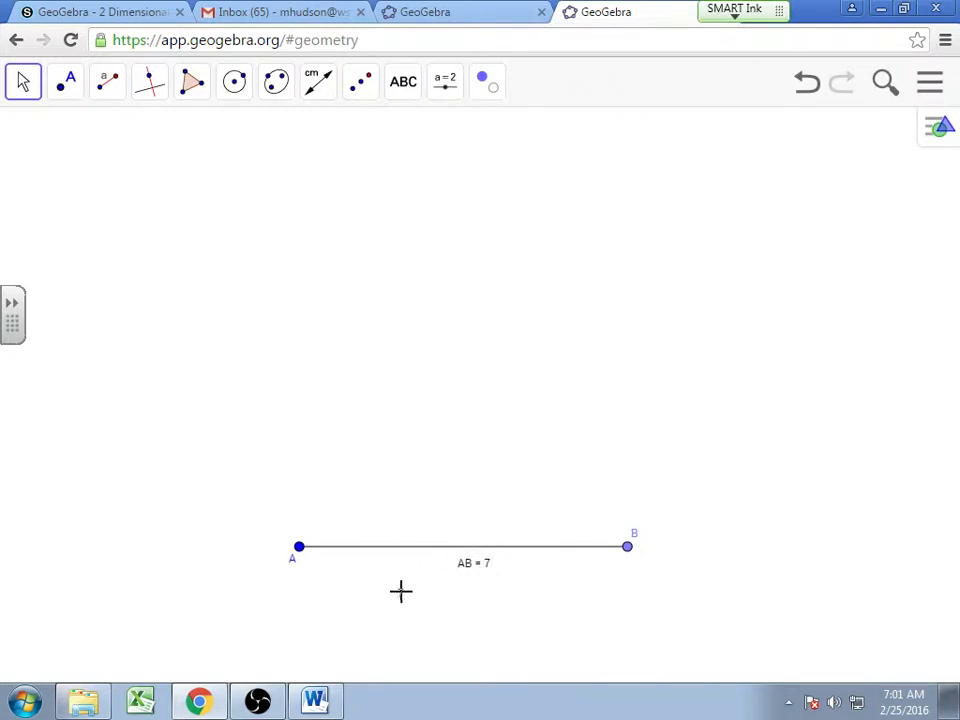
{"action": "right_click", "coordinate": [400, 592]}
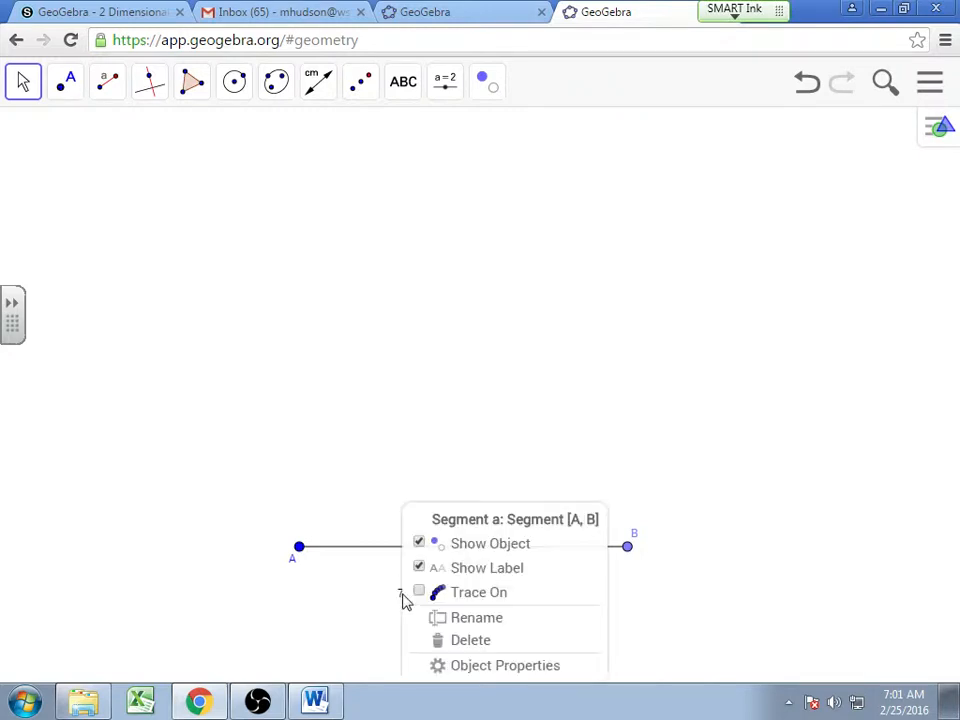
{"action": "left_click", "coordinate": [419, 543]}
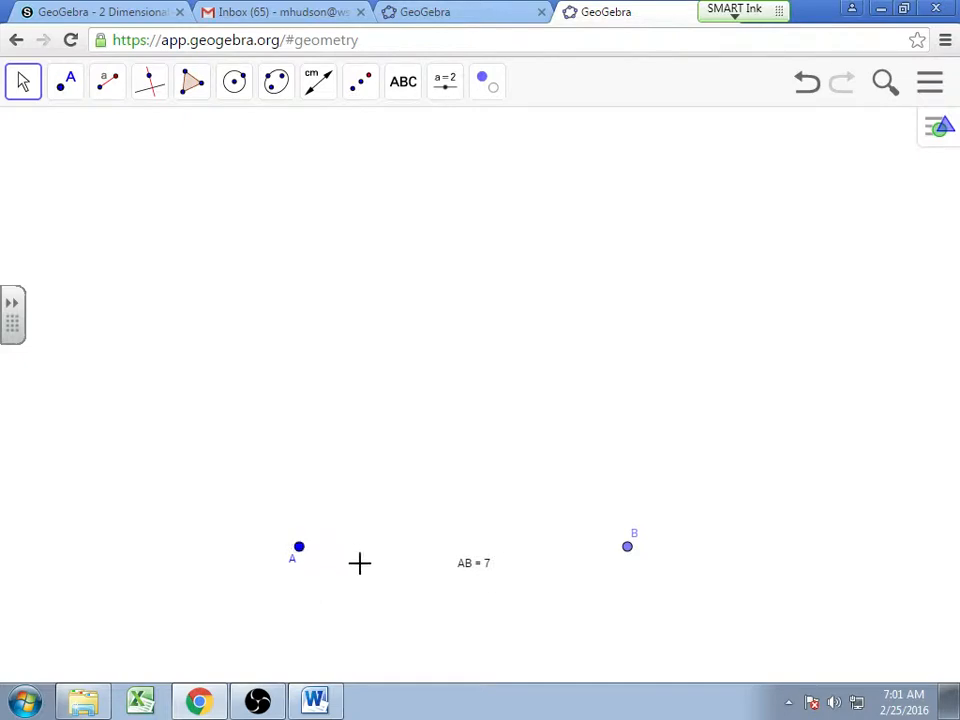
{"action": "right_click", "coordinate": [371, 594]}
{"action": "left_click", "coordinate": [297, 552]}
Undo the hiding of segment AB and the extra length label added to it
{"action": "left_click", "coordinate": [807, 84]}
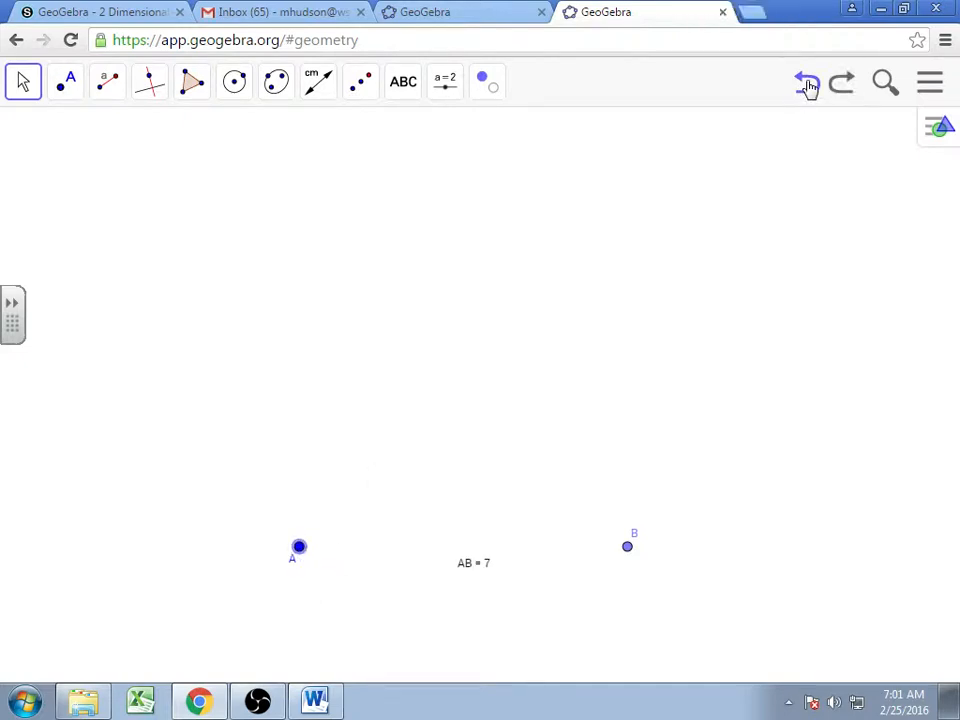
{"action": "left_click", "coordinate": [807, 84]}
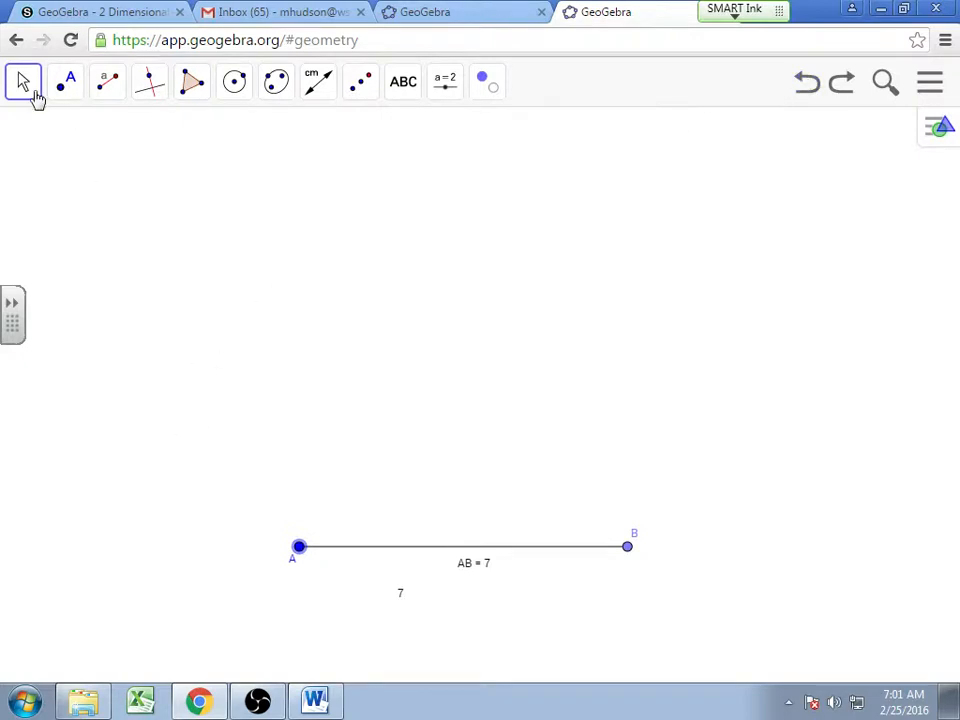
{"action": "left_click", "coordinate": [807, 84]}
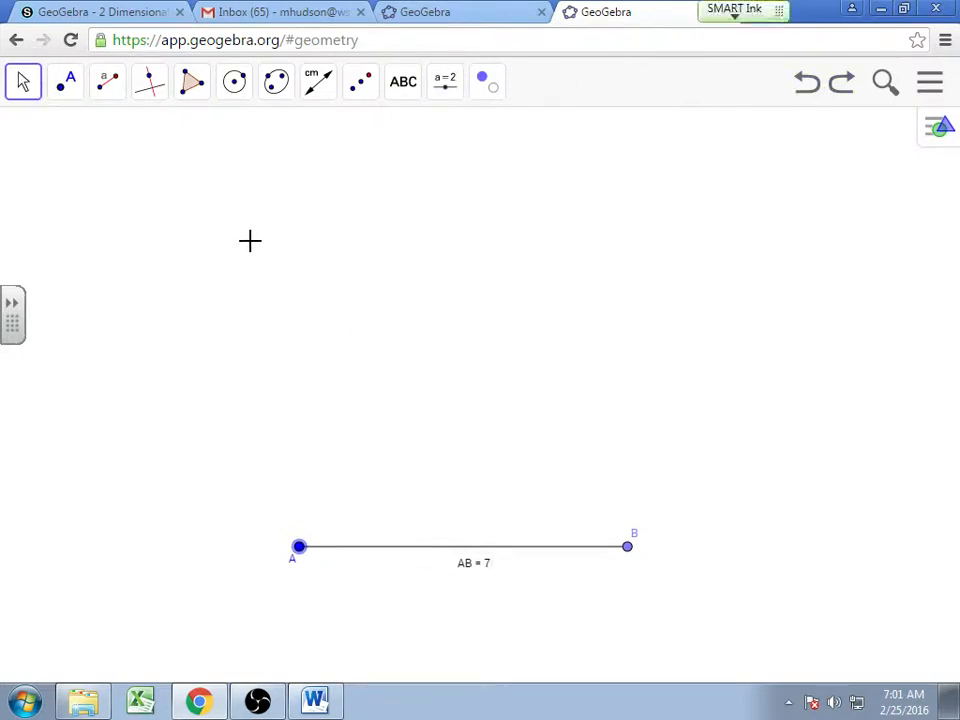
Construct a 90° counter clockwise Angle with Given Size using B as the leg point and A as the vertex
{"action": "left_click", "coordinate": [330, 87]}
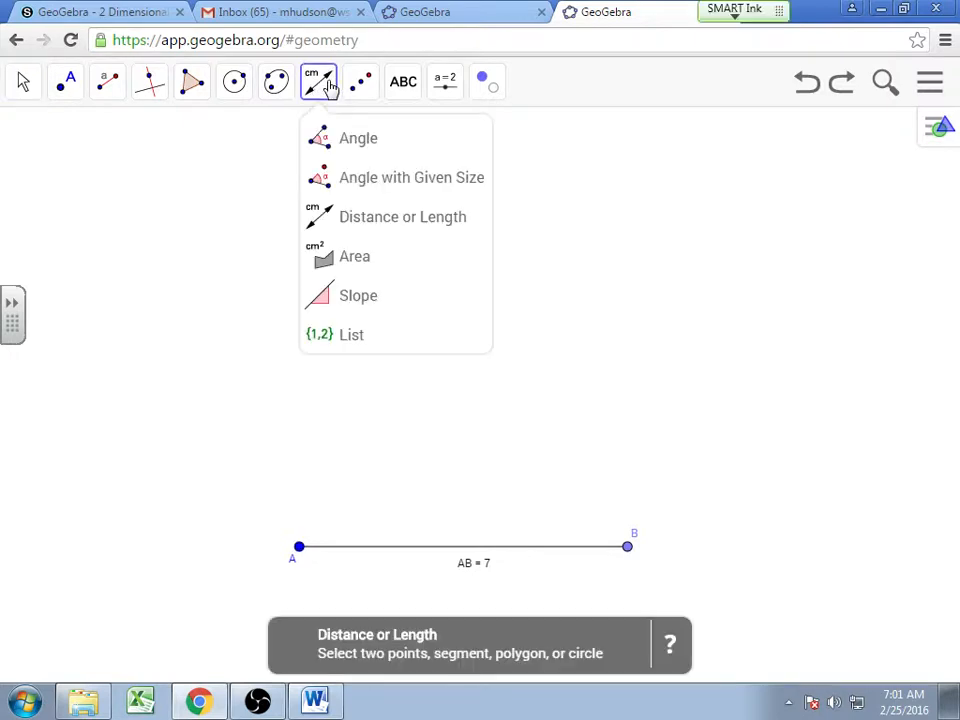
{"action": "left_click", "coordinate": [369, 180]}
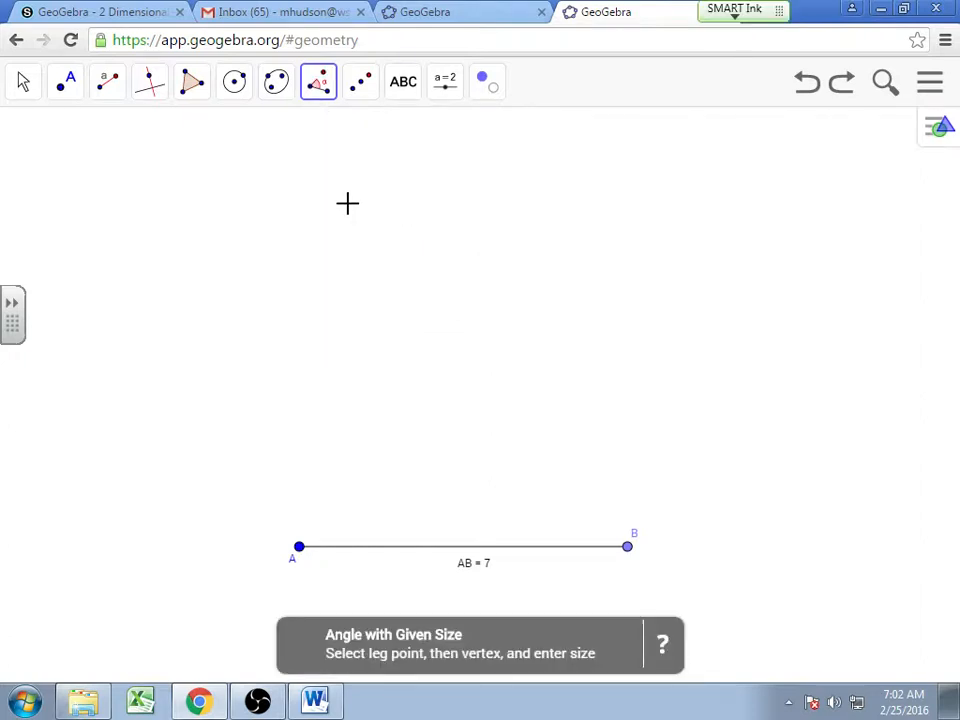
{"action": "left_click", "coordinate": [340, 557]}
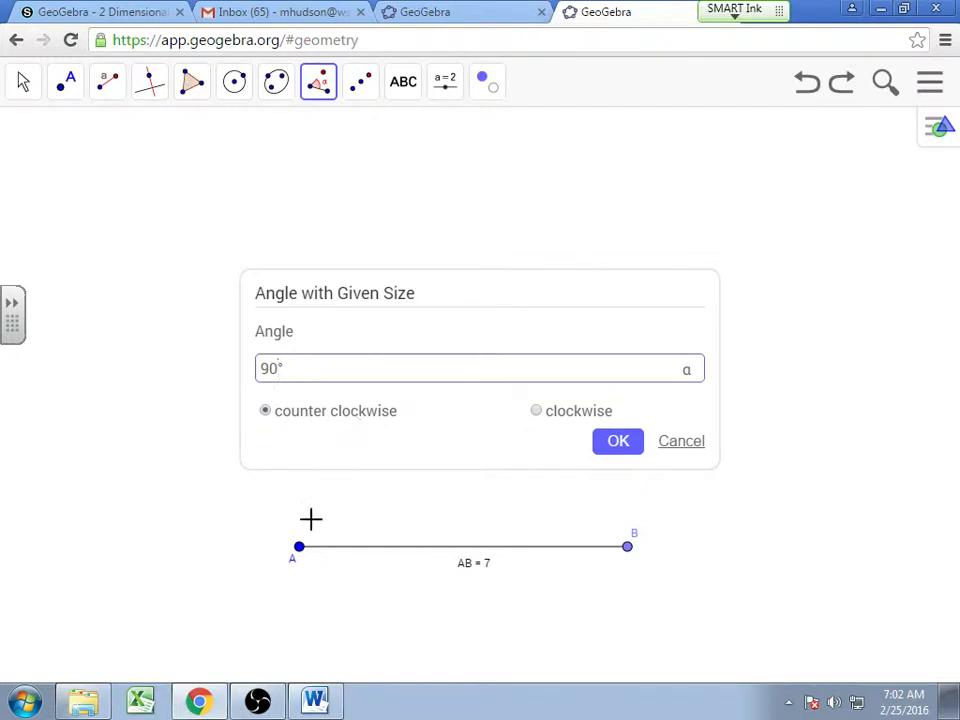
{"action": "left_click", "coordinate": [625, 442]}
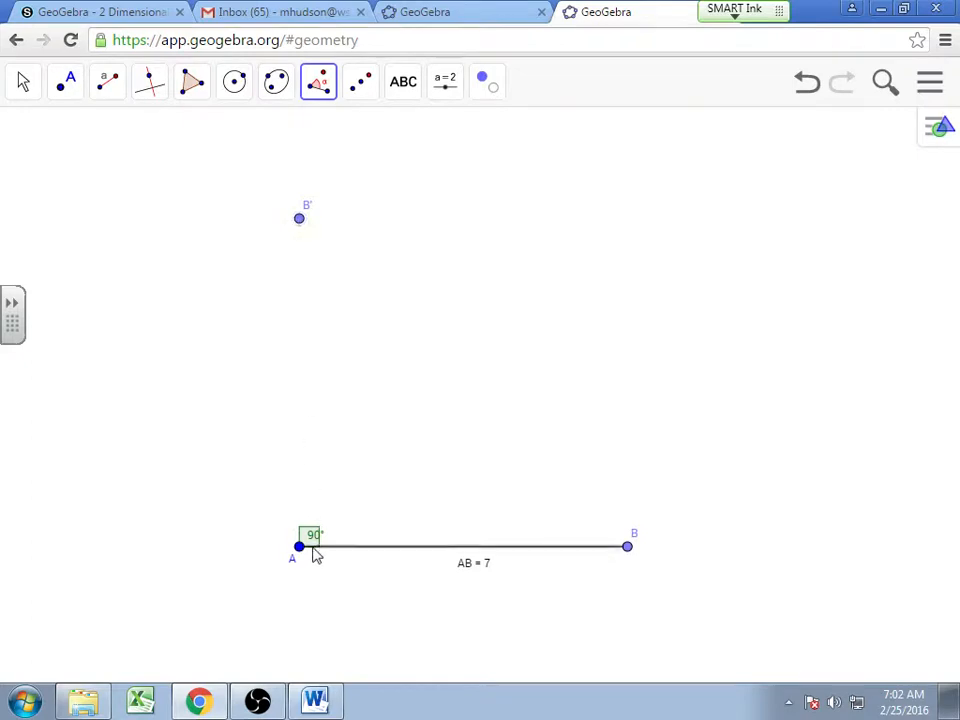
Draw a segment from vertex A to point B' to form the vertical leg of the right angle
{"action": "left_click", "coordinate": [108, 88]}
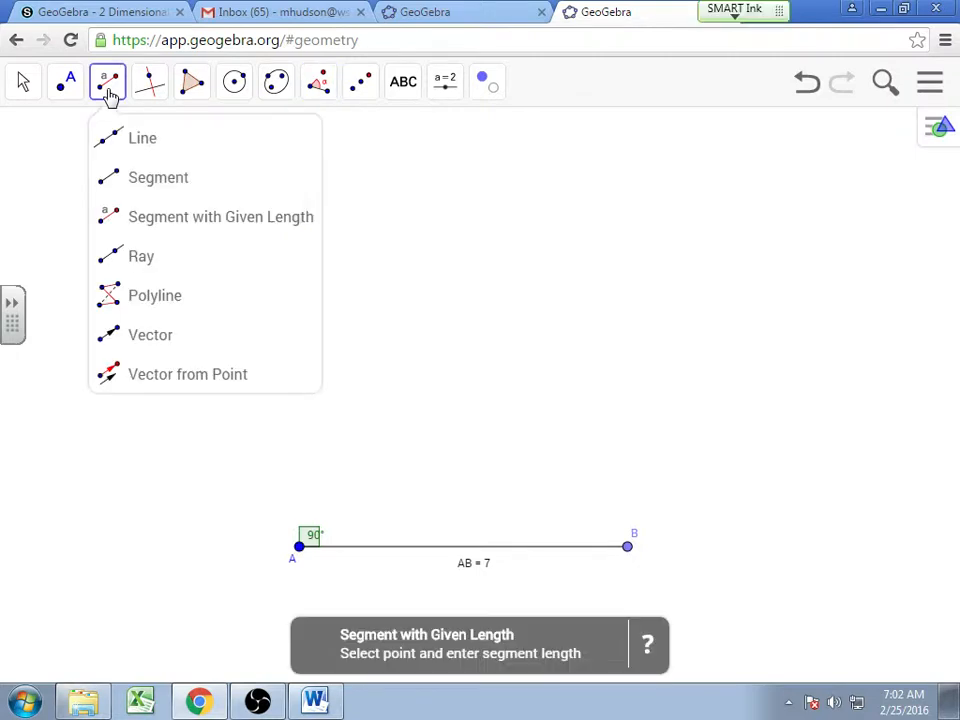
{"action": "left_click", "coordinate": [154, 181]}
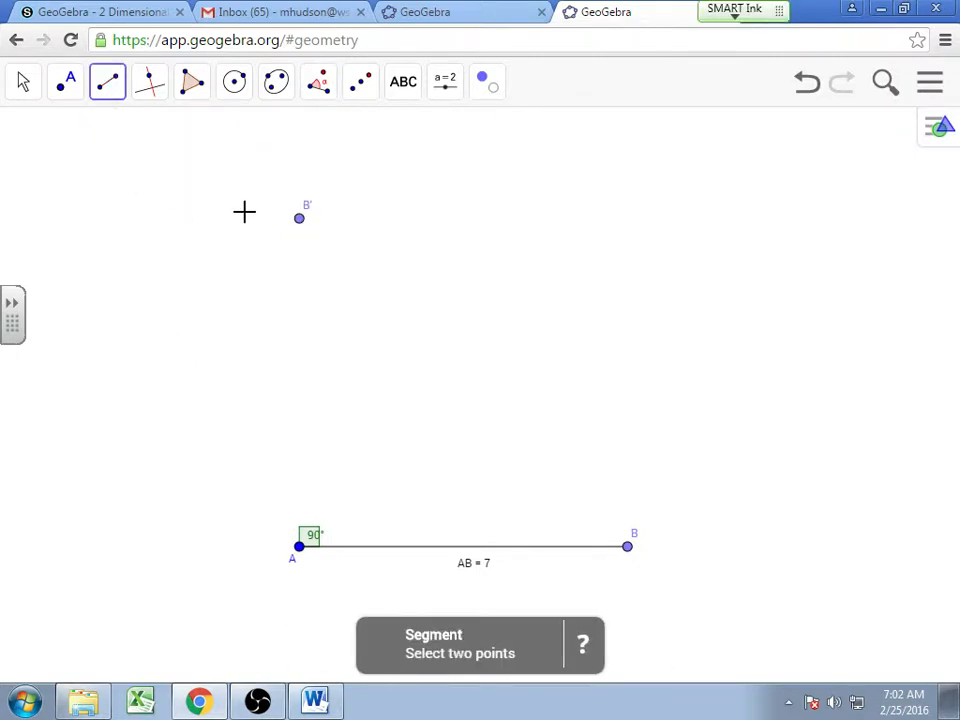
{"action": "left_click", "coordinate": [299, 547]}
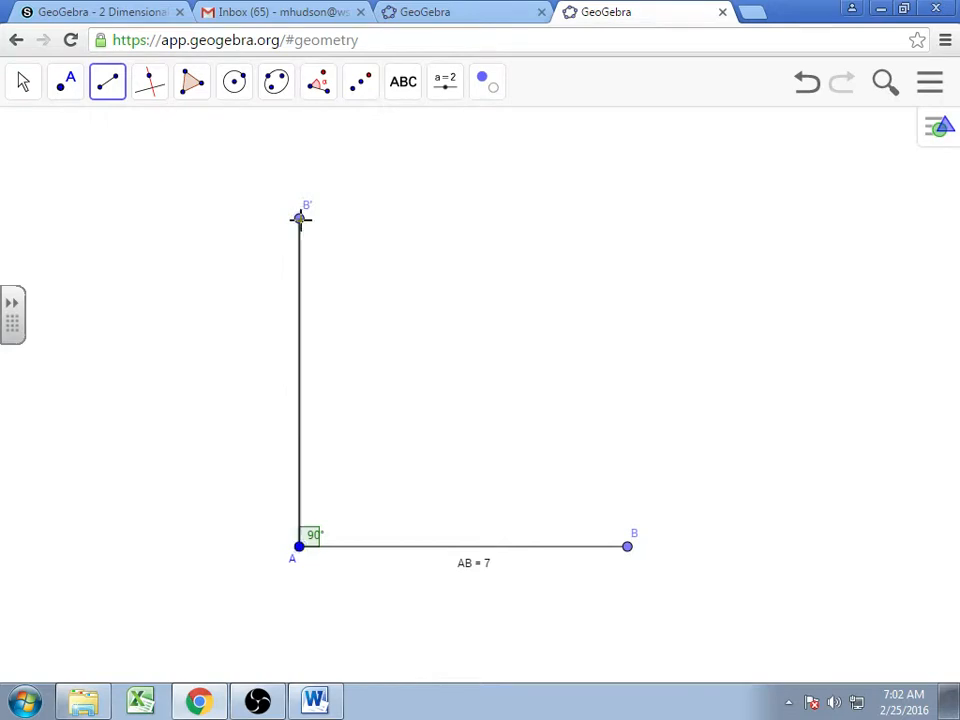
{"action": "left_click", "coordinate": [300, 218]}
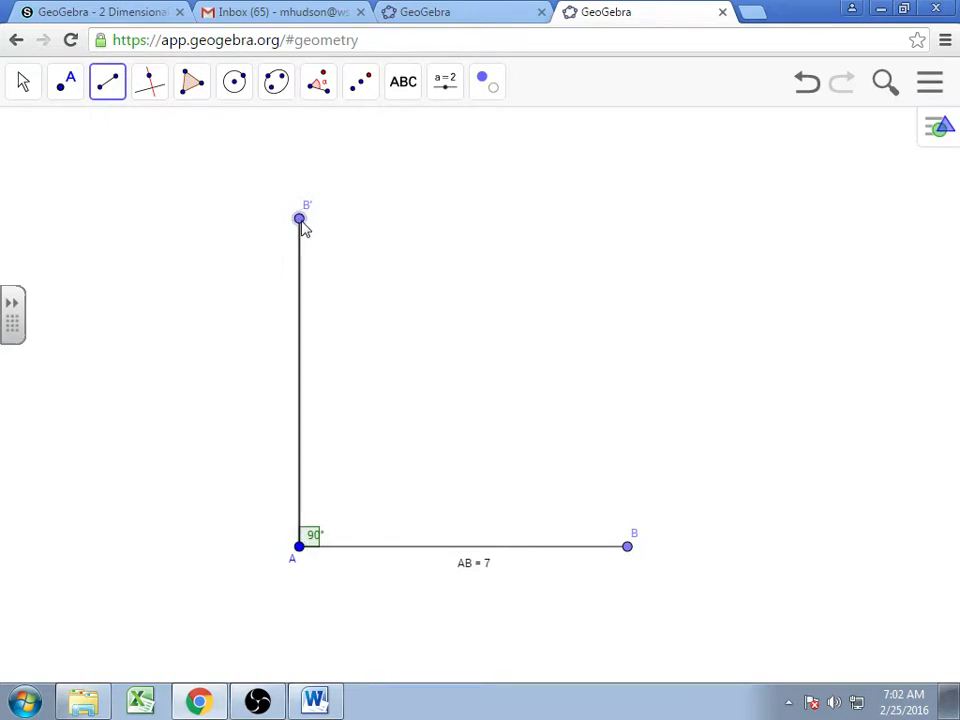
Measure the length from A to B' with the Distance or Length tool
{"action": "left_click", "coordinate": [322, 85]}
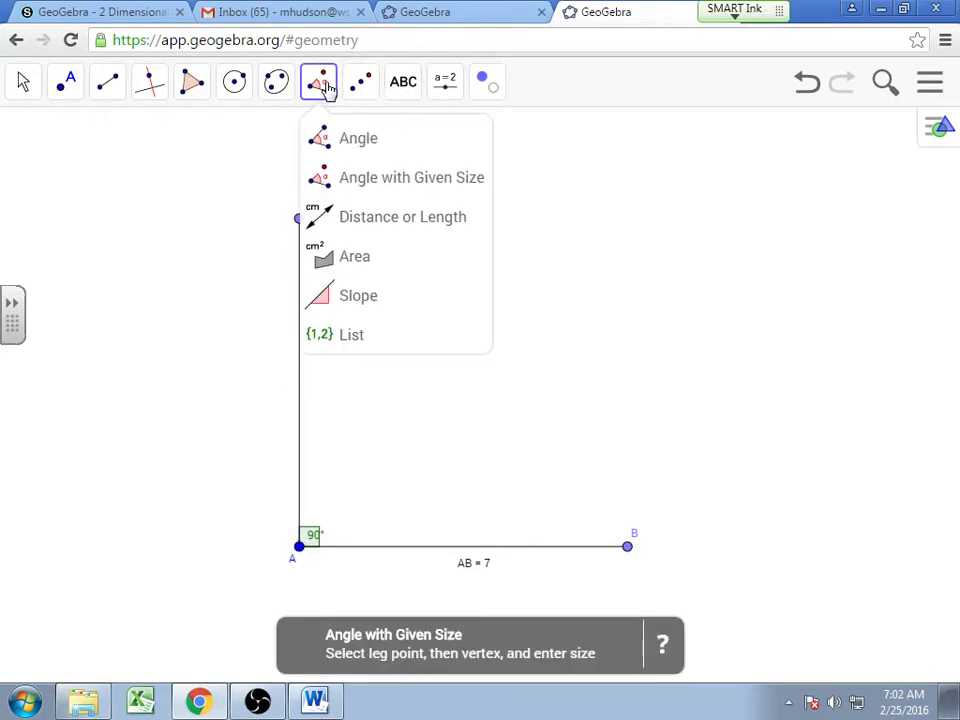
{"action": "left_click", "coordinate": [385, 222]}
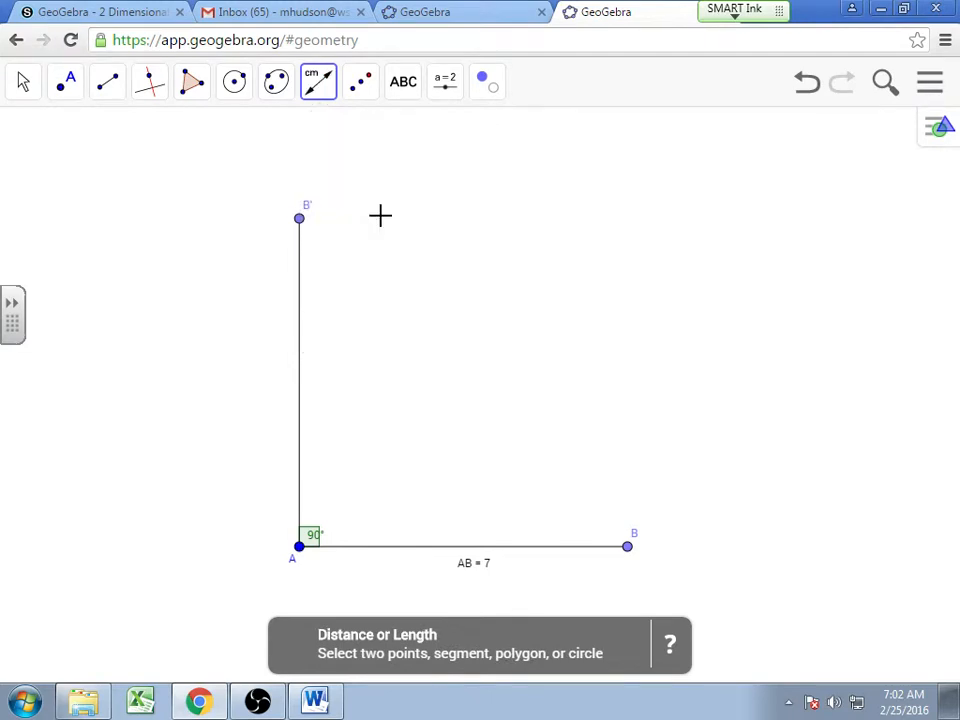
{"action": "left_click", "coordinate": [300, 547]}
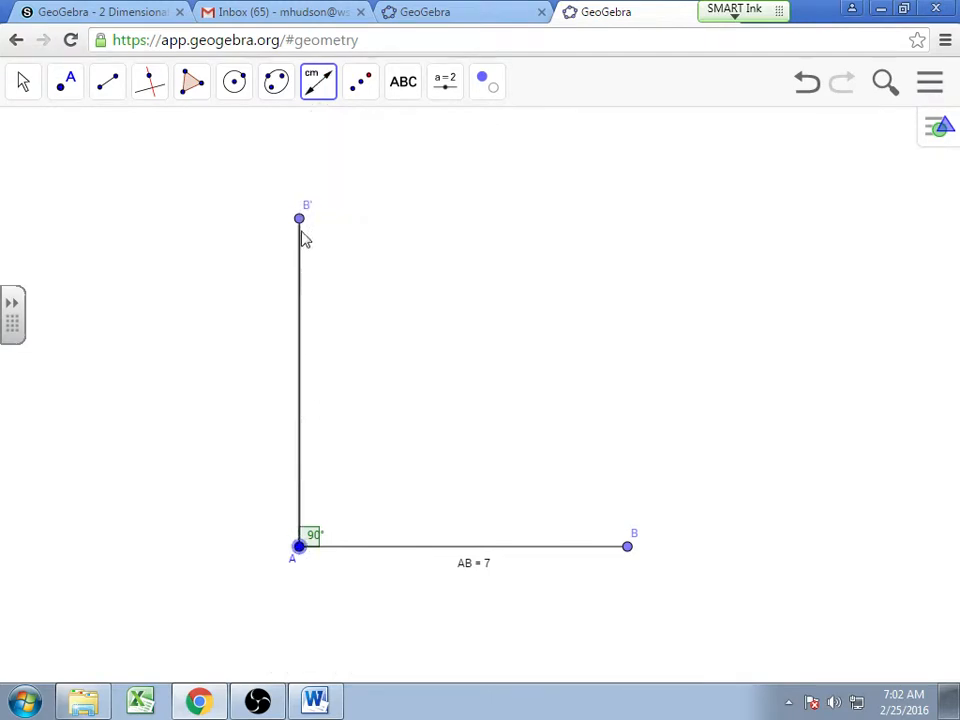
{"action": "left_click", "coordinate": [300, 220]}
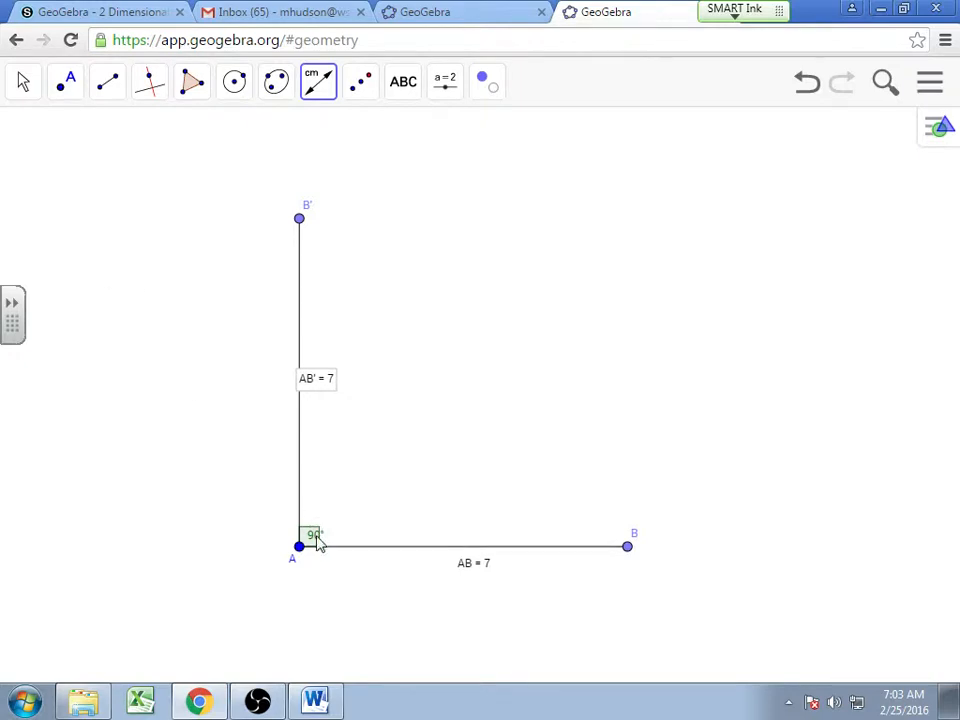
Reposition the labels: 90° beside the angle marker, the AB length above its segment, and the AB' length beside the vertical leg
{"action": "left_click", "coordinate": [23, 84]}
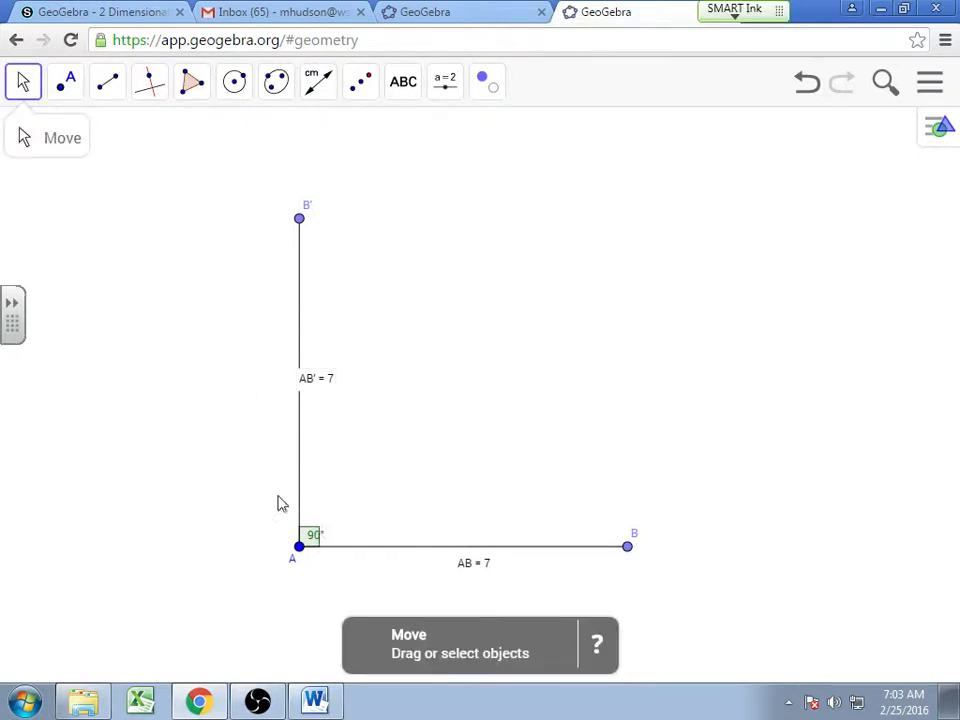
{"action": "left_click_drag", "start_coordinate": [315, 542], "coordinate": [333, 541]}
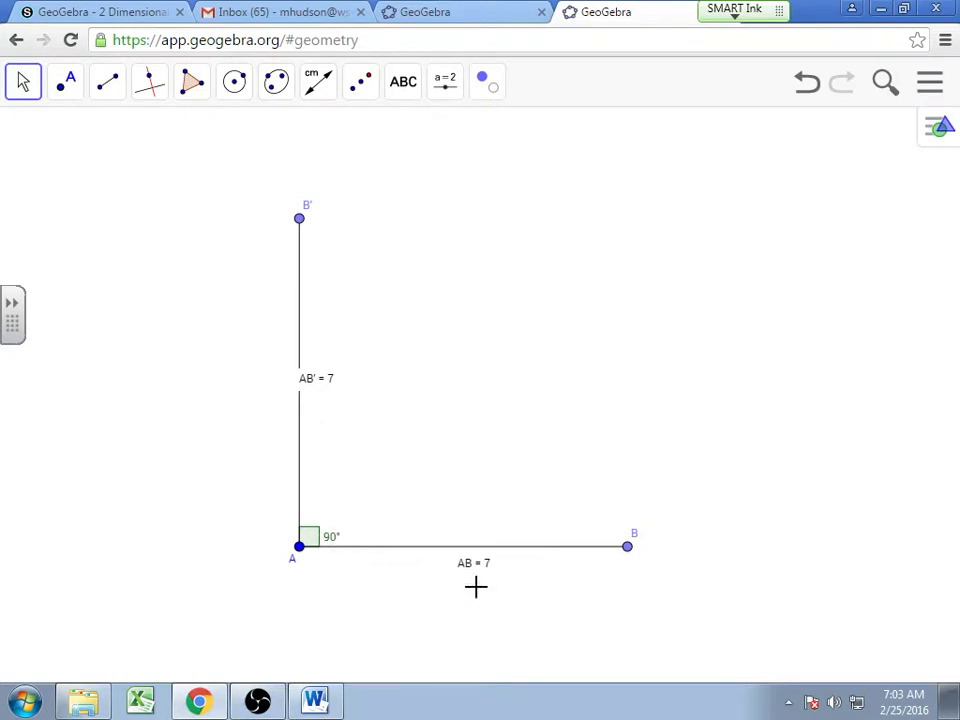
{"action": "left_click_drag", "start_coordinate": [481, 574], "coordinate": [474, 546]}
{"action": "left_click_drag", "start_coordinate": [321, 386], "coordinate": [334, 427]}
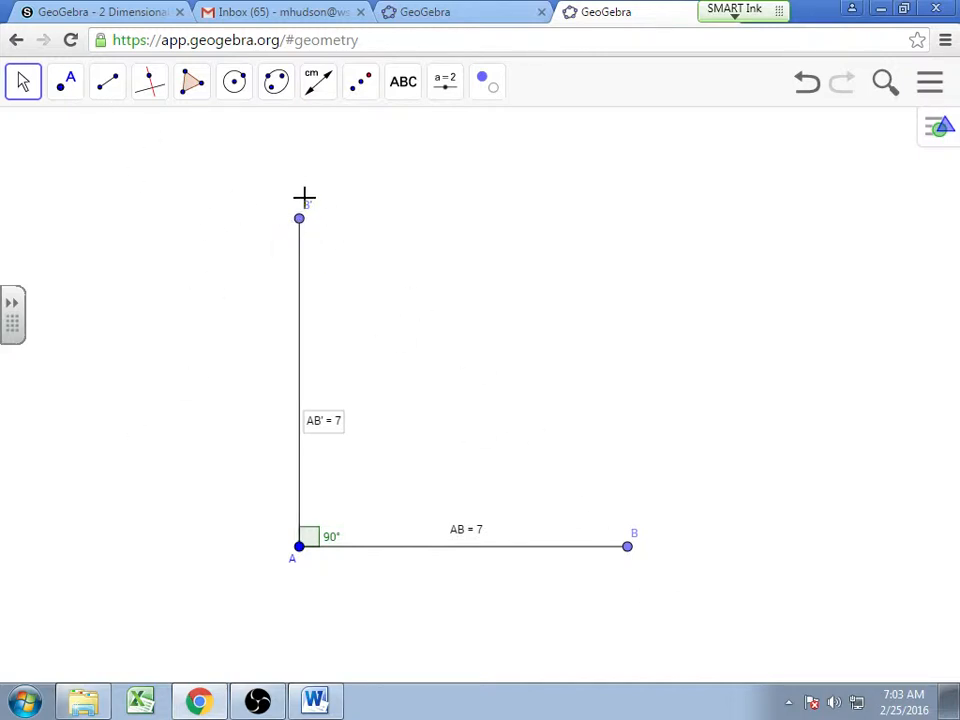
Draw a segment from B' to B to close the triangle
{"action": "left_click", "coordinate": [112, 83]}
{"action": "left_click", "coordinate": [146, 180]}
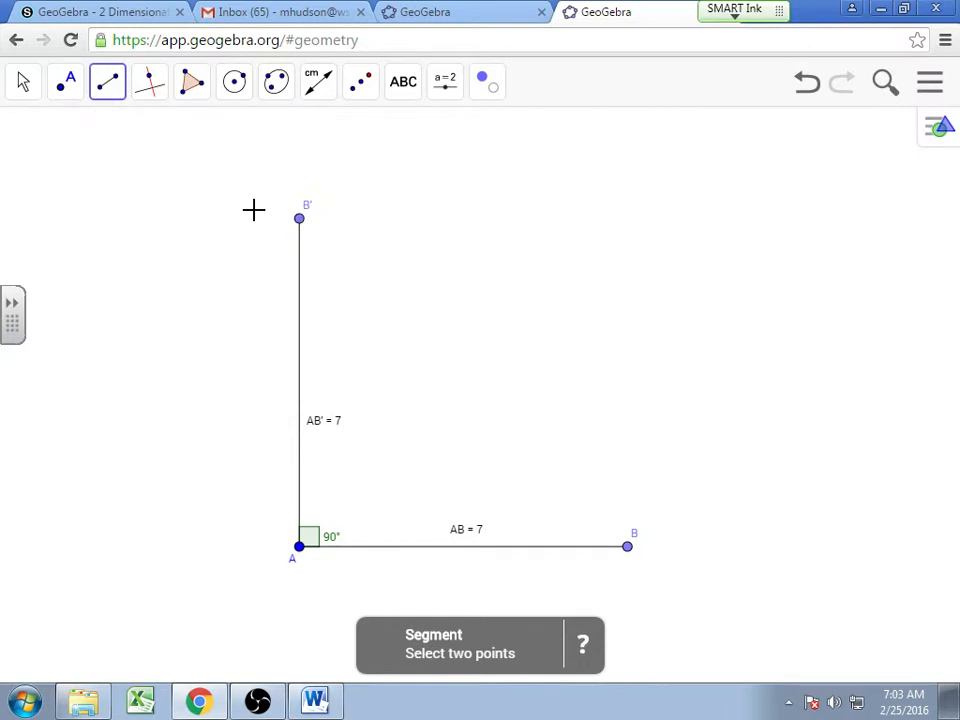
{"action": "left_click", "coordinate": [300, 217]}
{"action": "left_click", "coordinate": [627, 547]}
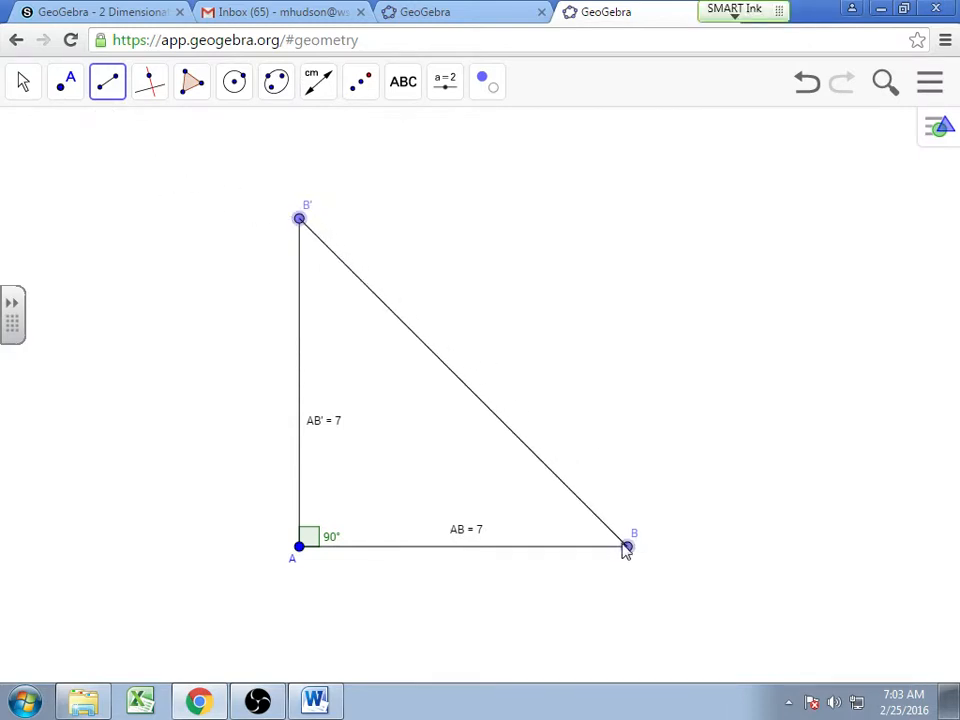
Measure the length from B' to B with the Distance or Length tool, and return to the Move tool
{"action": "left_click", "coordinate": [318, 84]}
{"action": "left_click", "coordinate": [321, 216]}
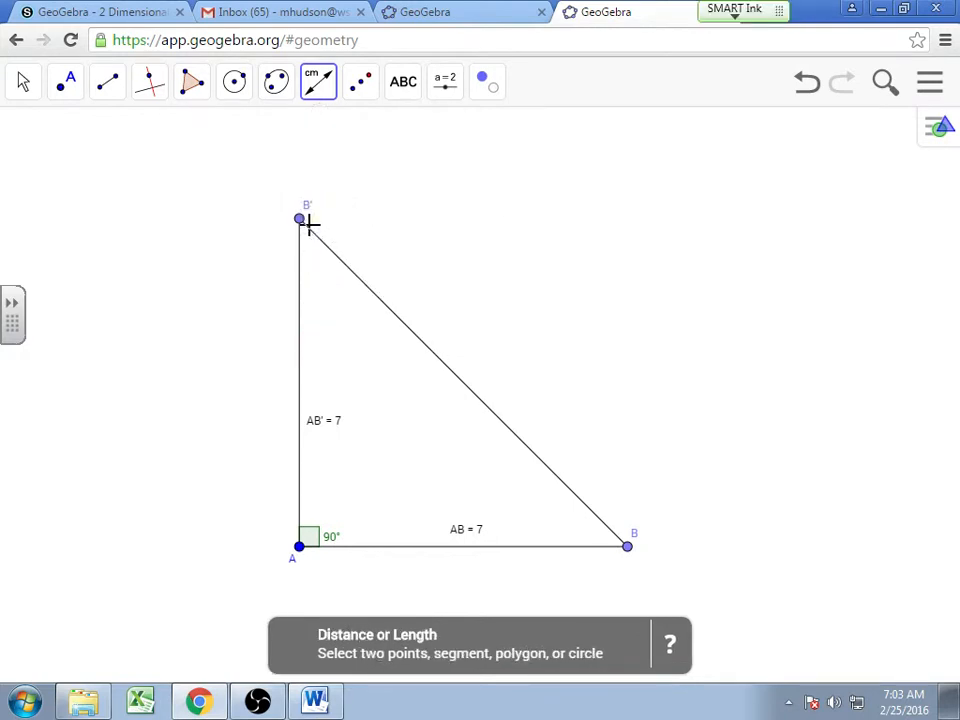
{"action": "left_click", "coordinate": [630, 549]}
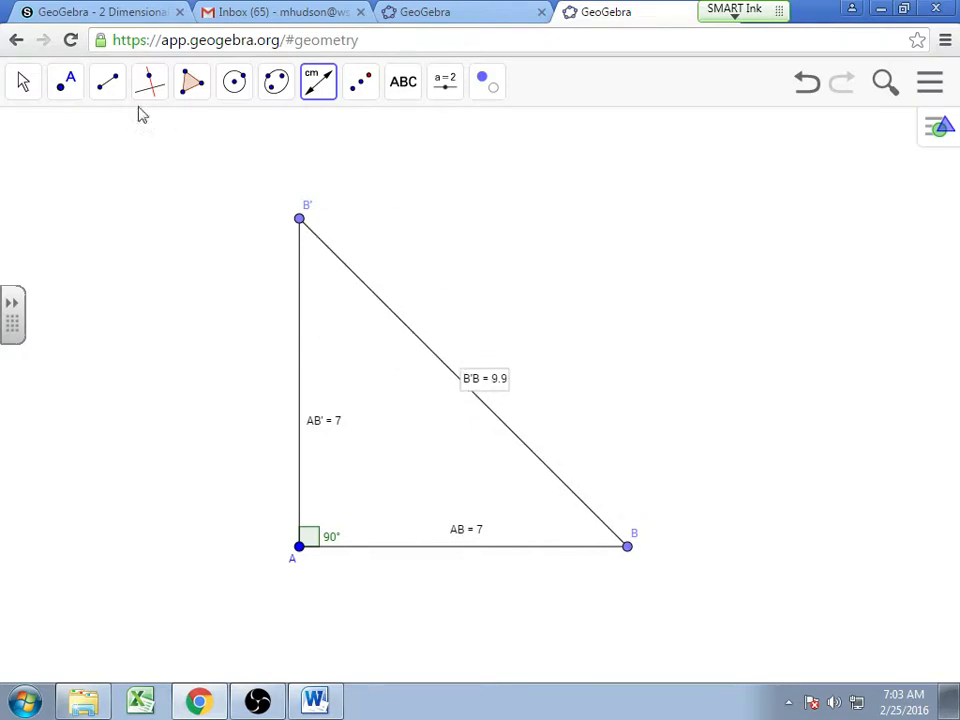
{"action": "left_click", "coordinate": [24, 84]}
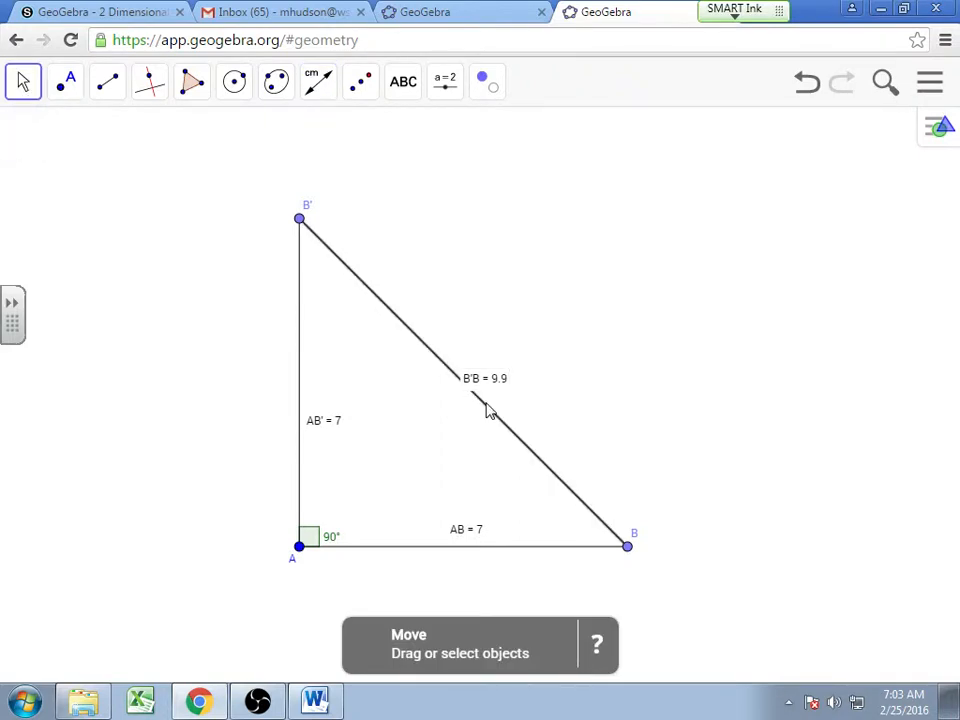
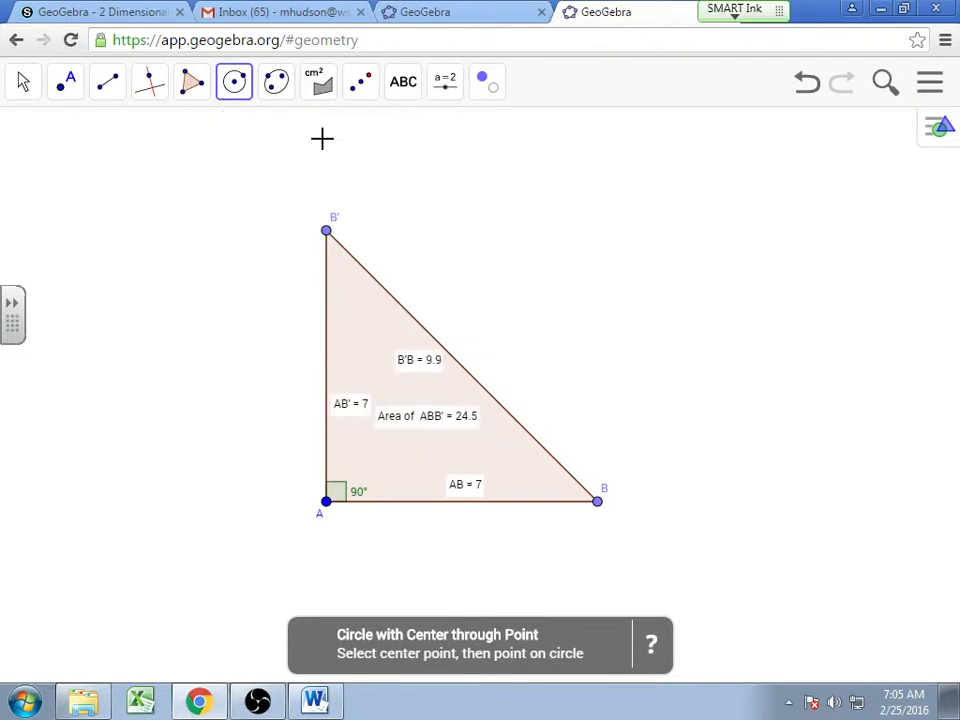
Draw a circle centered at A through point B, and try shifting point B with the Move tool
{"action": "left_click", "coordinate": [326, 503]}
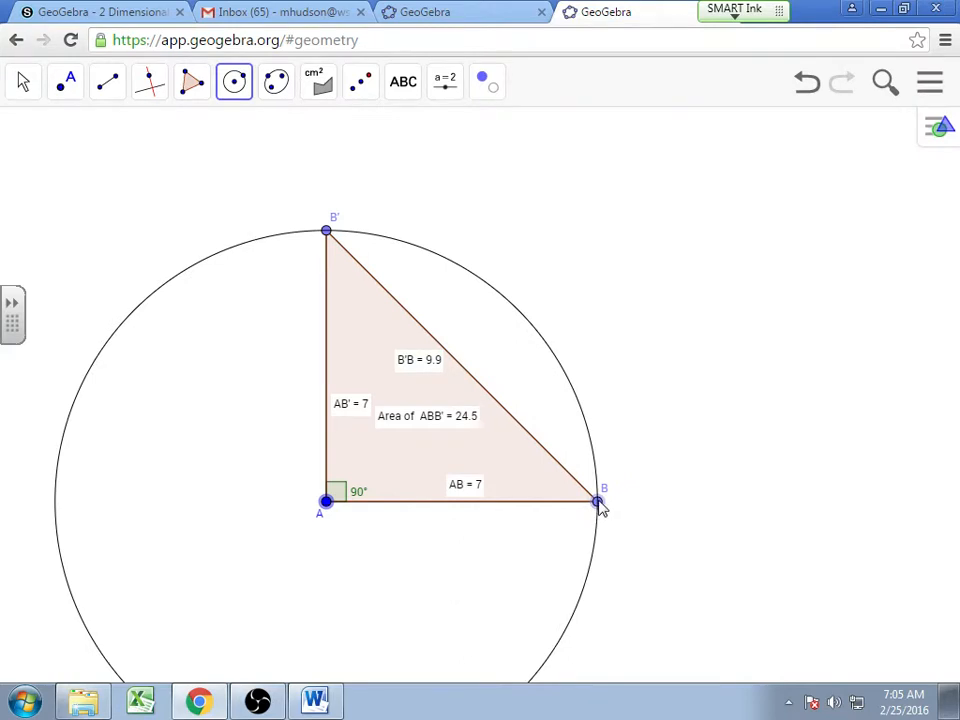
{"action": "left_click", "coordinate": [598, 501]}
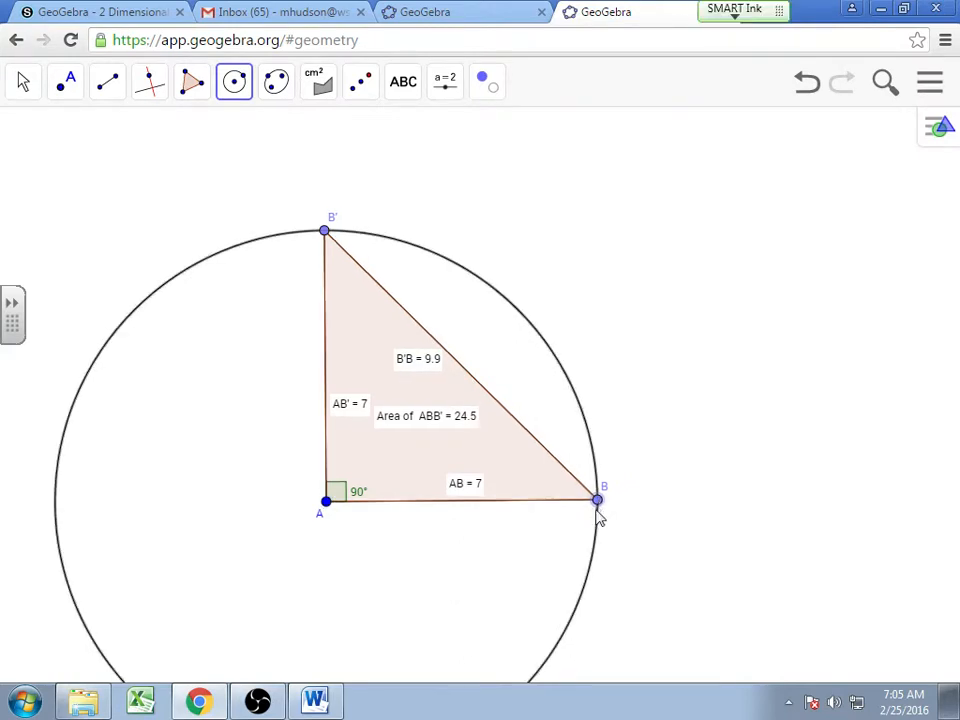
{"action": "left_click", "coordinate": [29, 84]}
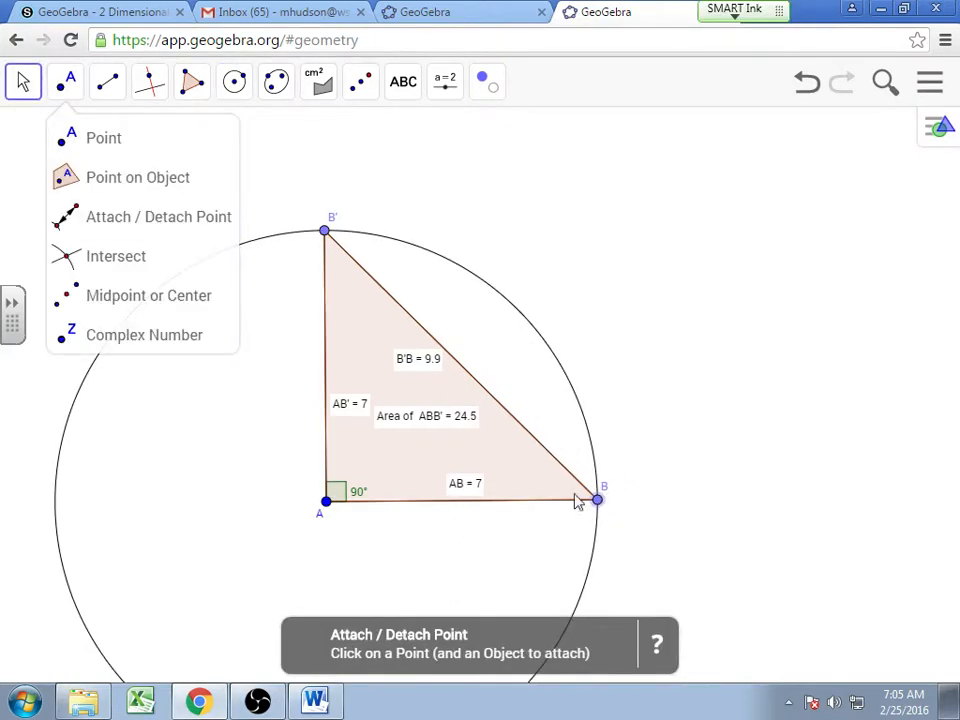
{"action": "mouse_move", "coordinate": [22, 82]}
{"action": "left_click", "coordinate": [27, 134]}
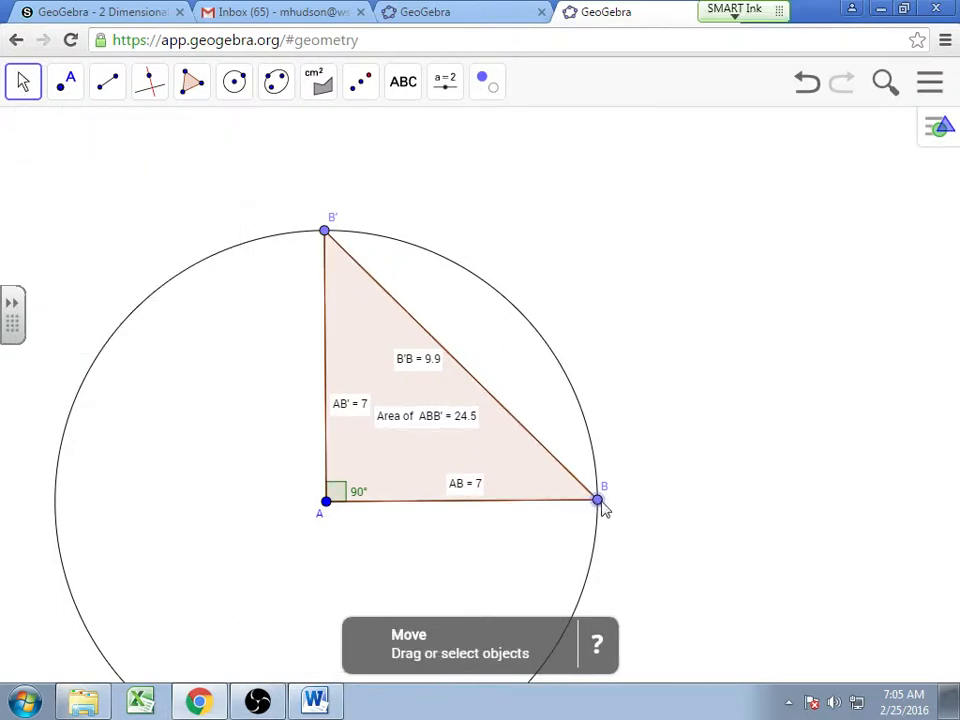
{"action": "left_click_drag", "start_coordinate": [601, 503], "coordinate": [548, 509]}
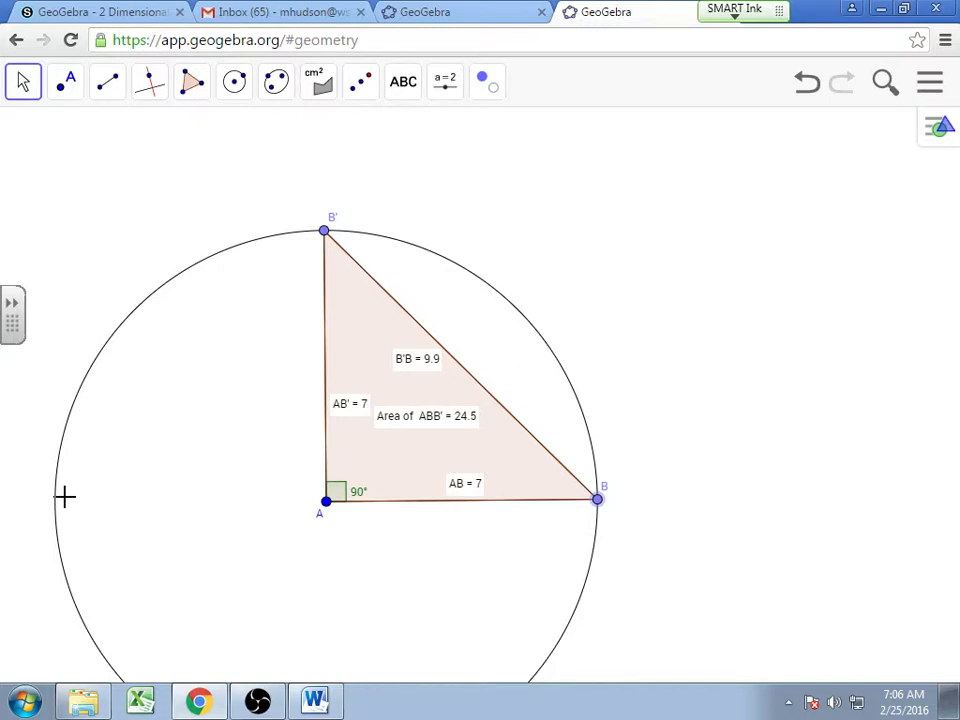
Check the online help page for the Reflect about Point tool, moving the SMART Ink bar aside, and close the page
{"action": "left_click", "coordinate": [361, 84]}
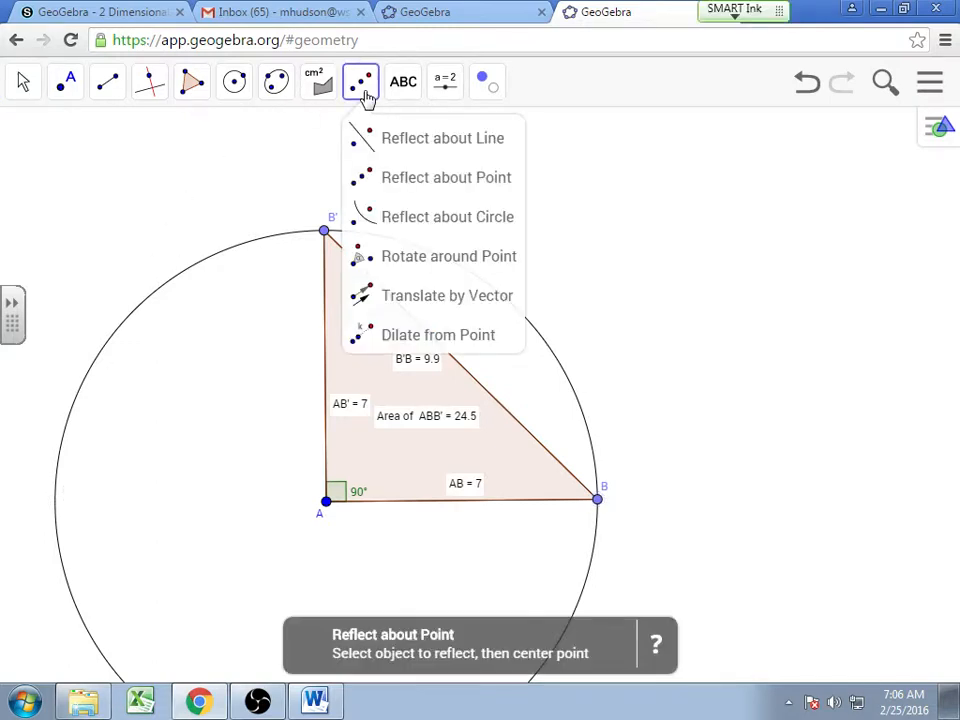
{"action": "left_click", "coordinate": [472, 188]}
{"action": "left_click", "coordinate": [656, 644]}
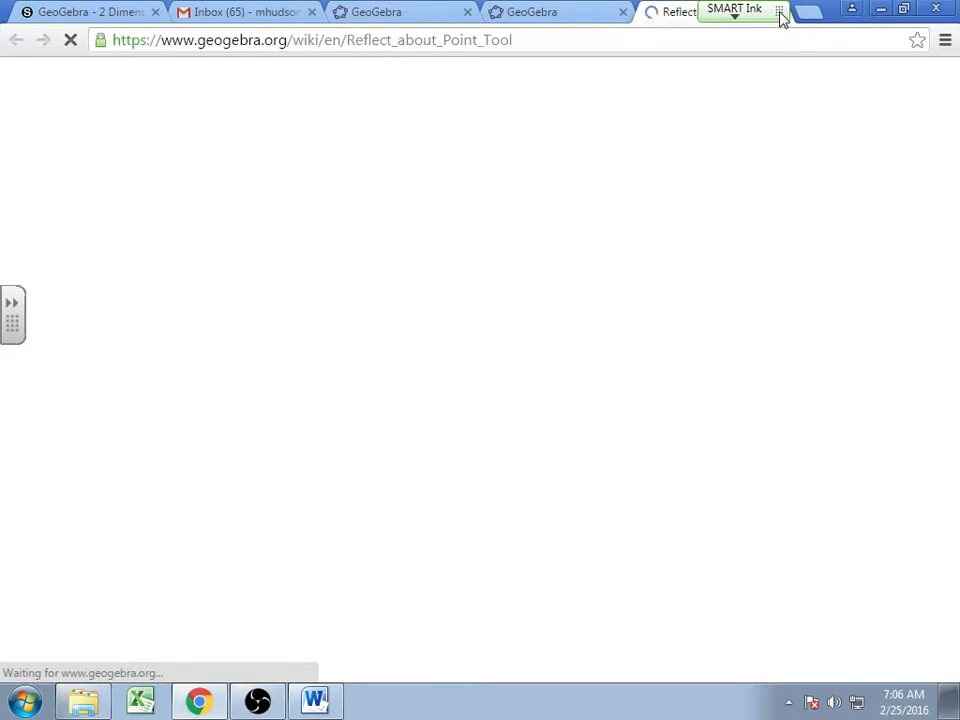
{"action": "left_click_drag", "start_coordinate": [779, 10], "coordinate": [722, 13]}
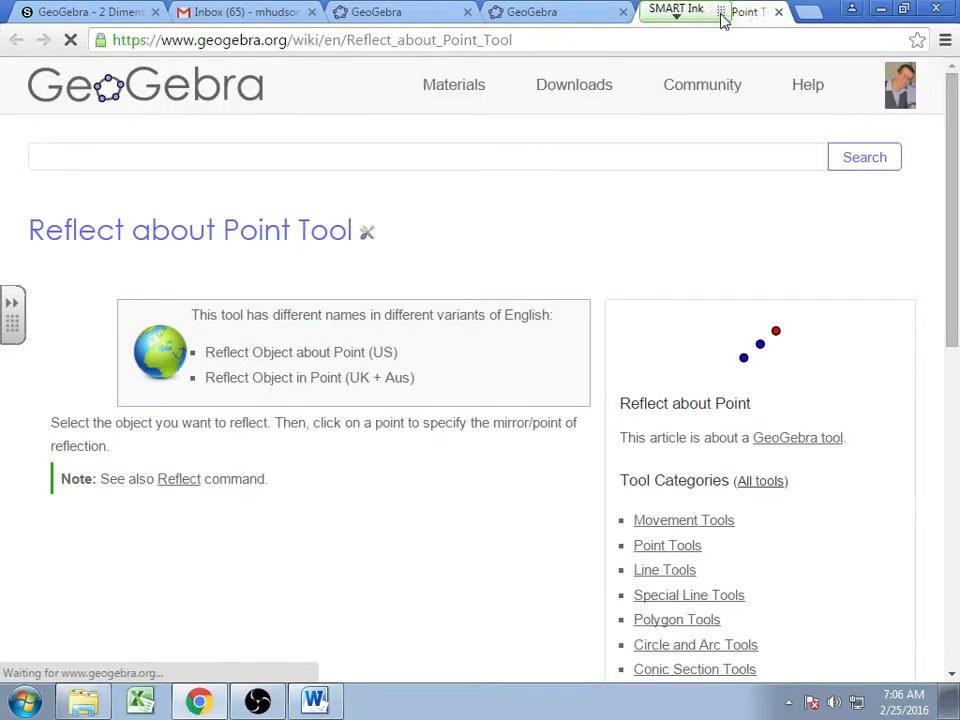
{"action": "left_click", "coordinate": [778, 11]}
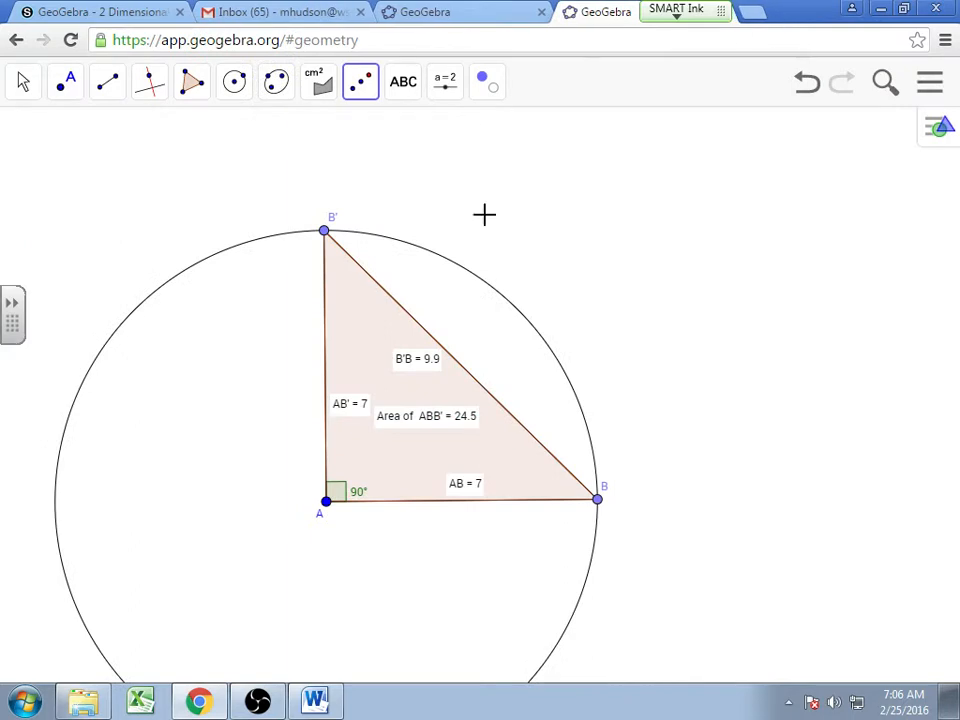
Reflect point B about point A with the Reflect about Point tool to place its image on the opposite side of the circle
{"action": "left_click", "coordinate": [366, 90]}
{"action": "left_click", "coordinate": [371, 186]}
{"action": "left_click", "coordinate": [362, 84]}
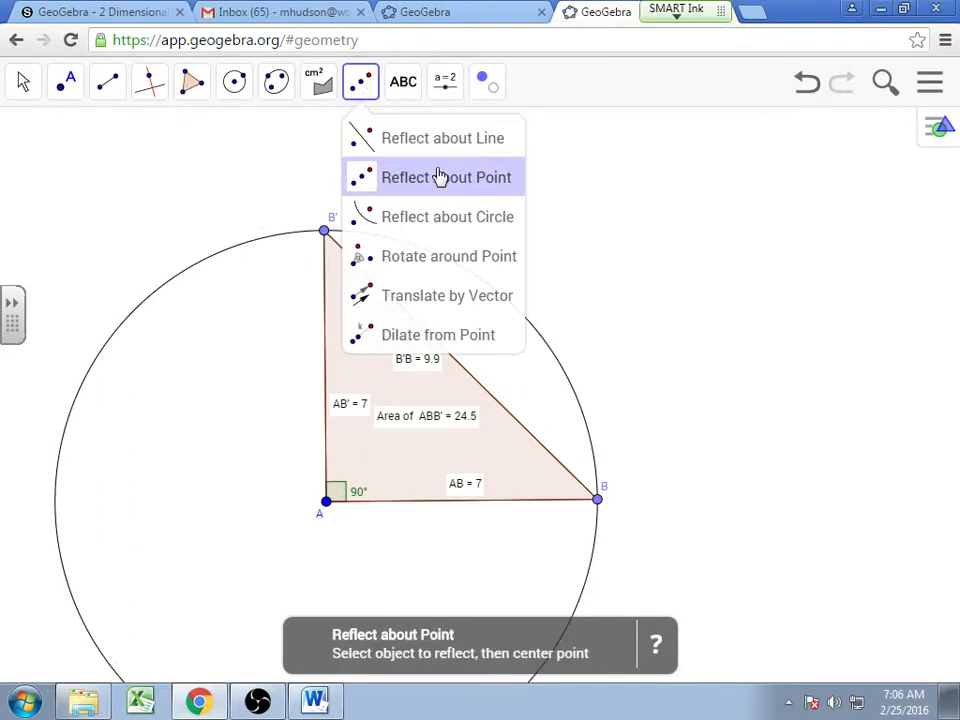
{"action": "left_click", "coordinate": [439, 177]}
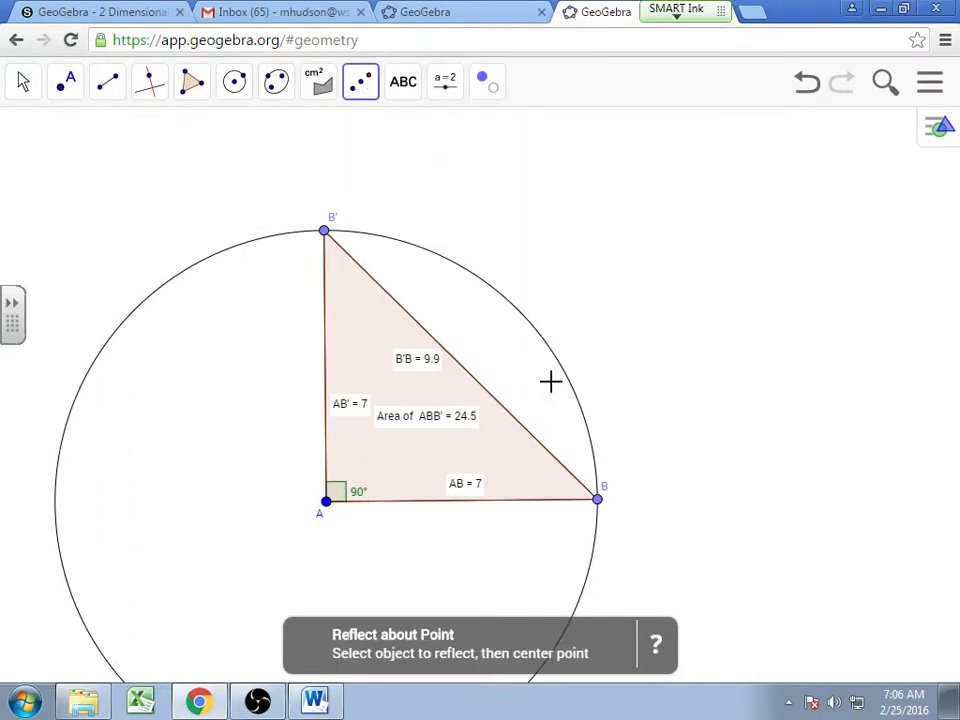
{"action": "left_click", "coordinate": [326, 502]}
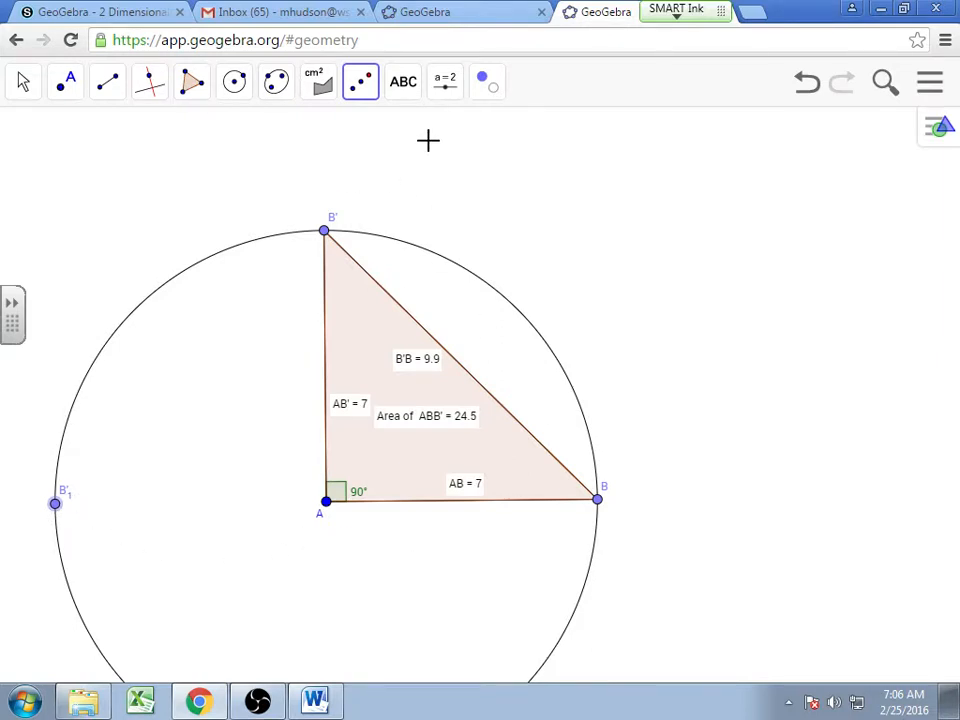
Move point A up and toward the middle of the canvas so the whole circle fits in view
{"action": "left_click", "coordinate": [22, 84]}
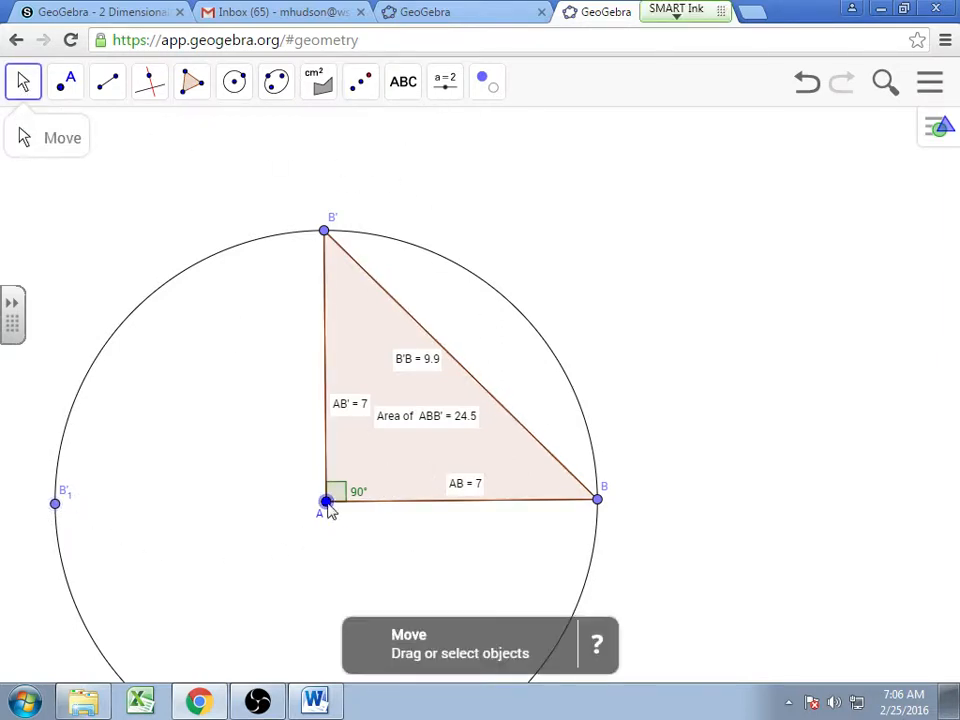
{"action": "left_click_drag", "start_coordinate": [327, 505], "coordinate": [404, 407]}
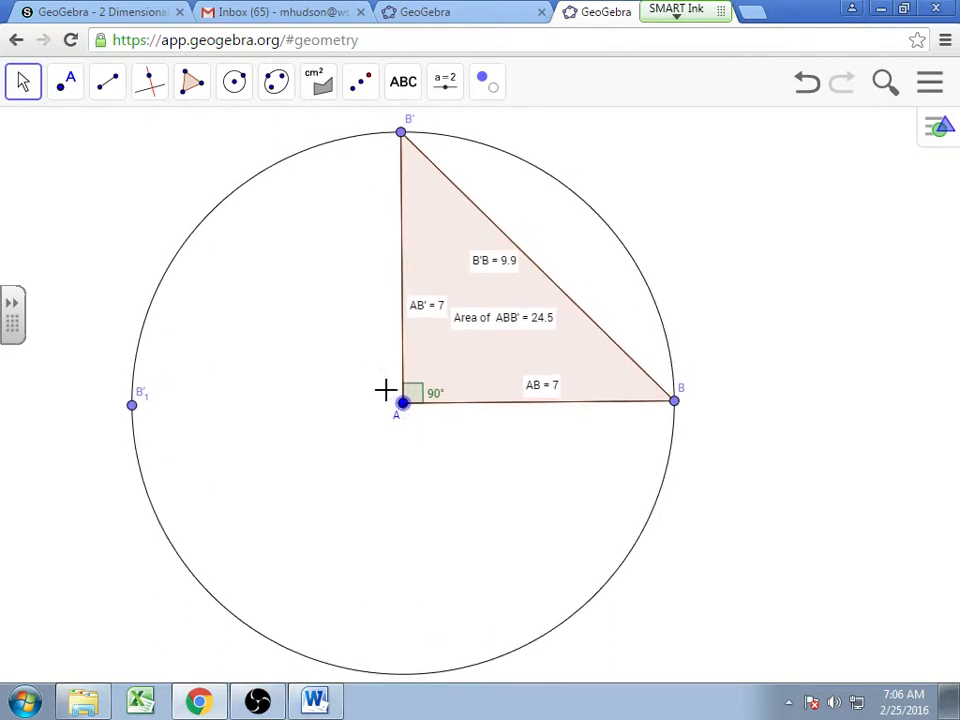
{"action": "scroll", "coordinate": [750, 379], "scroll_direction": "down", "scroll_amount": 3}
{"action": "scroll", "coordinate": [750, 380], "scroll_direction": "up", "scroll_amount": 5}
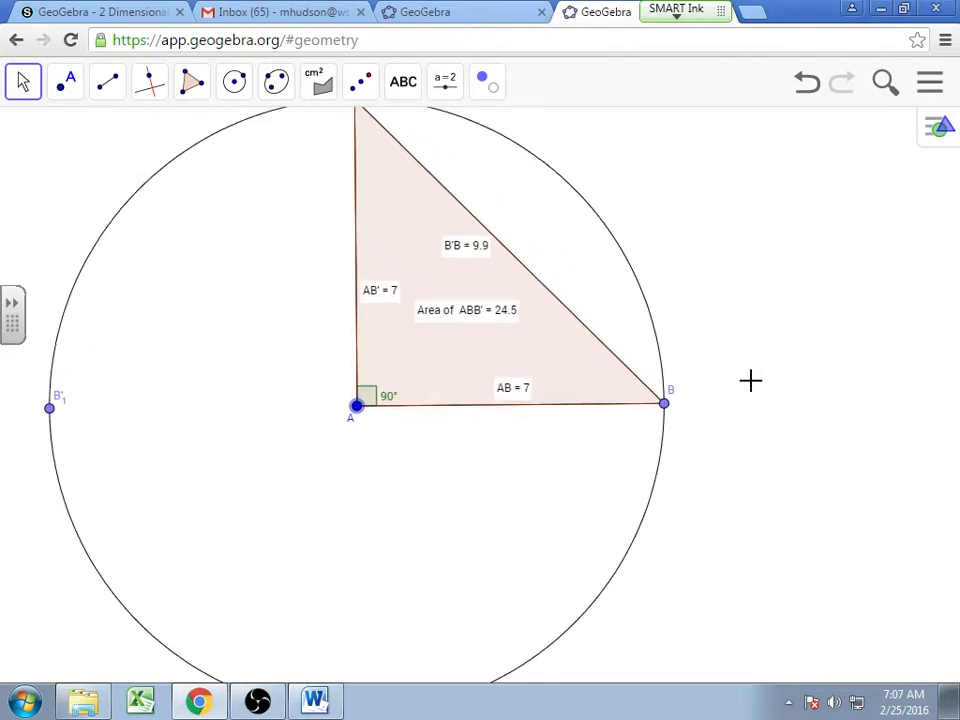
{"action": "scroll", "coordinate": [750, 379], "scroll_direction": "down", "scroll_amount": 2}
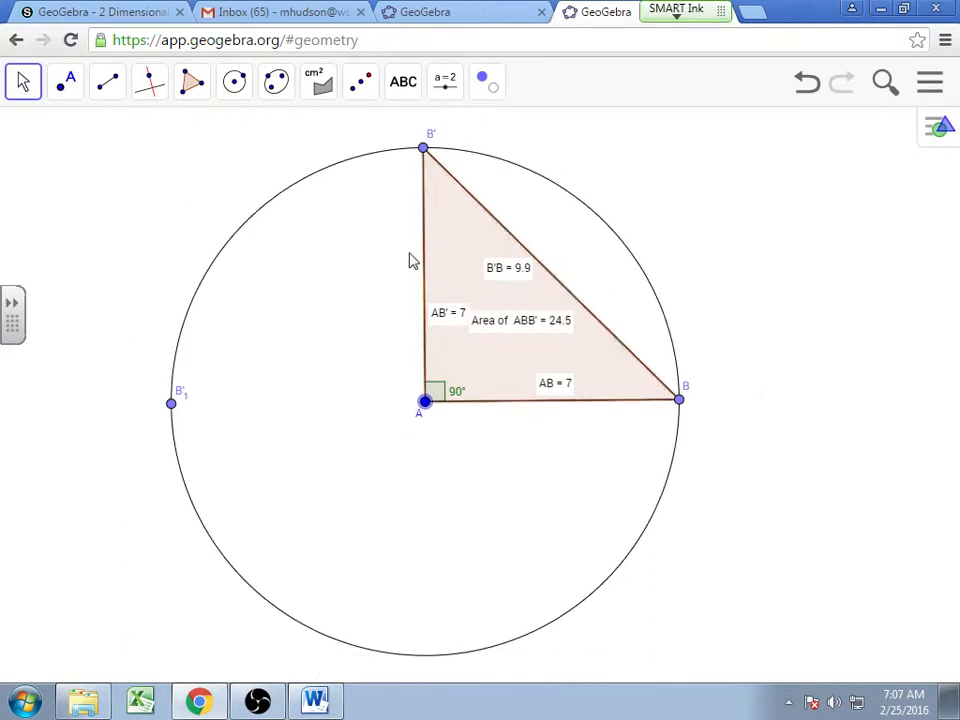
Draw a segment from center A to the reflected point B'₁ on the circle
{"action": "left_click", "coordinate": [424, 402]}
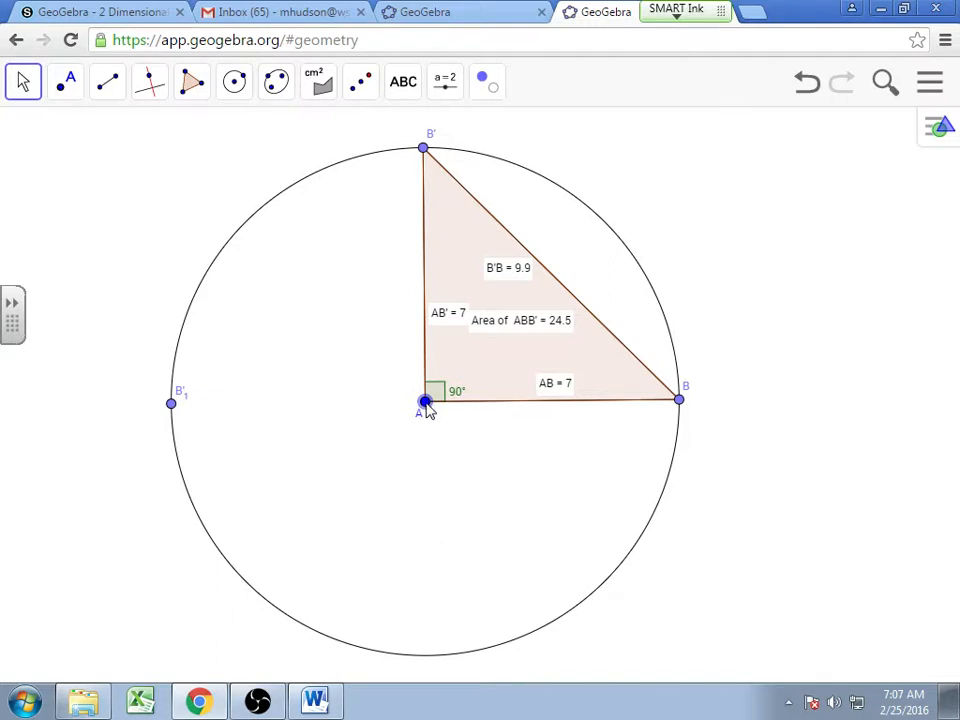
{"action": "left_click", "coordinate": [107, 88]}
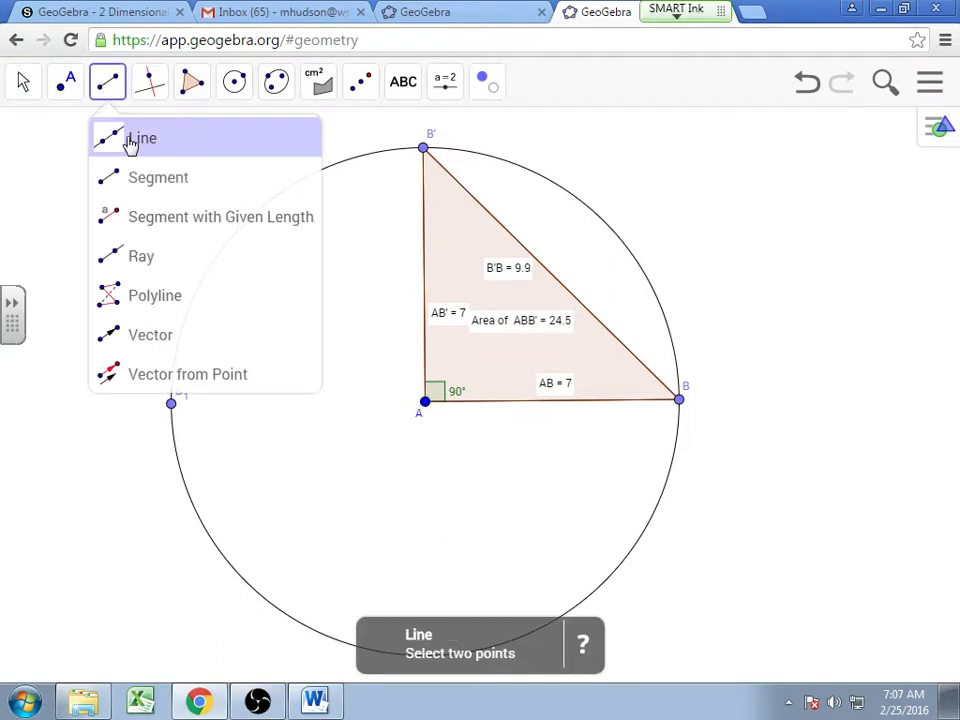
{"action": "left_click", "coordinate": [191, 177]}
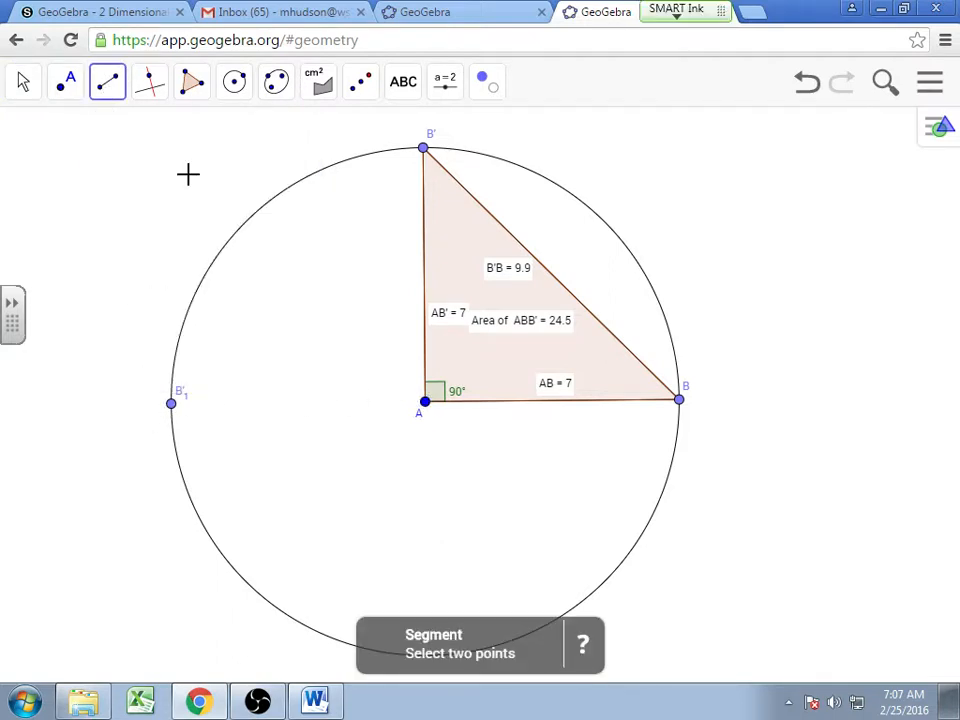
{"action": "left_click", "coordinate": [423, 401]}
{"action": "left_click", "coordinate": [171, 404]}
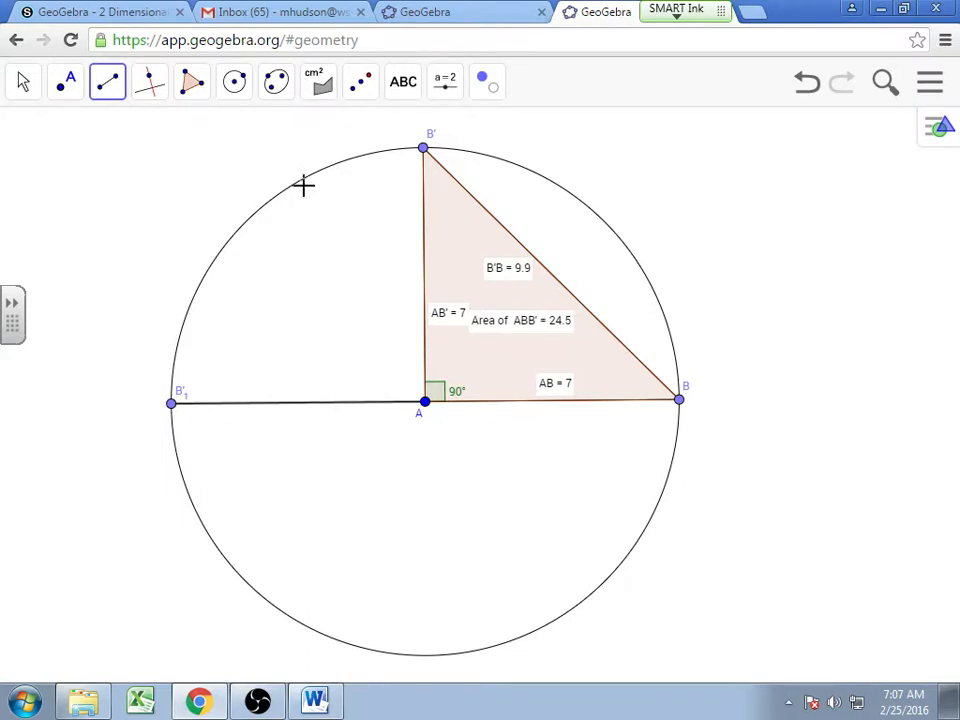
Save the construction as private, with the author's name followed by "Tutorial 2.25.16 - step 23" as the title
{"action": "left_click", "coordinate": [931, 86]}
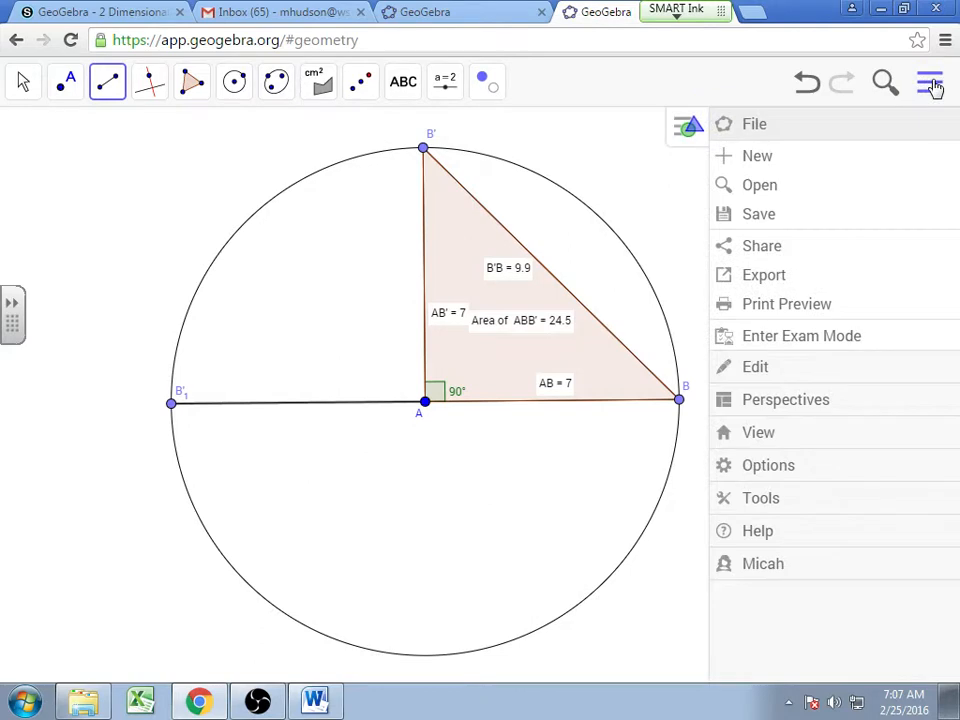
{"action": "left_click", "coordinate": [769, 219]}
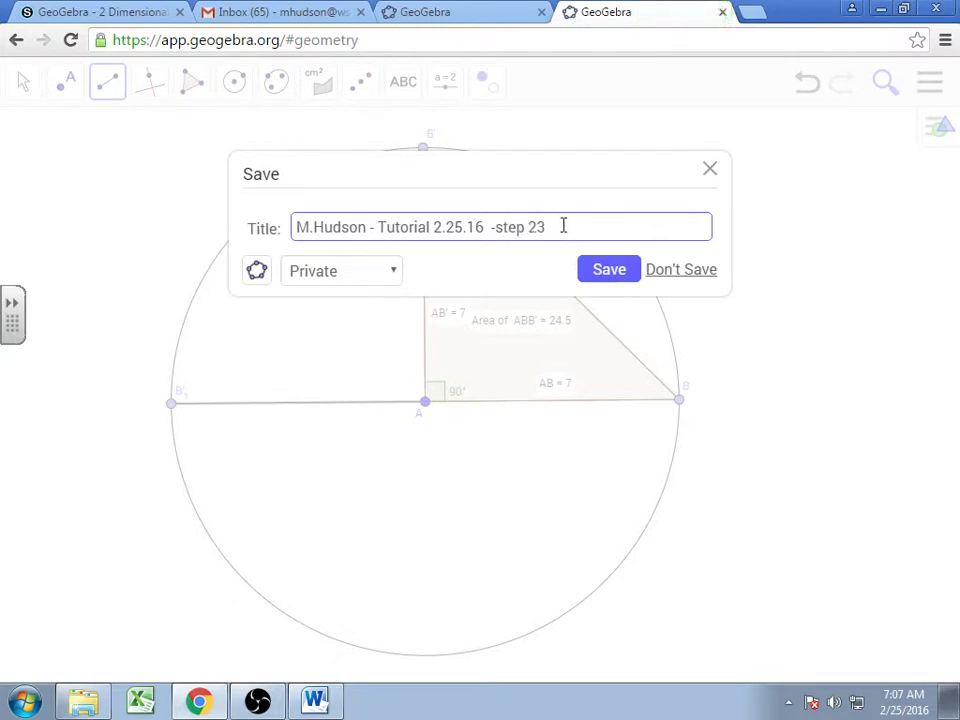
{"action": "left_click", "coordinate": [496, 227]}
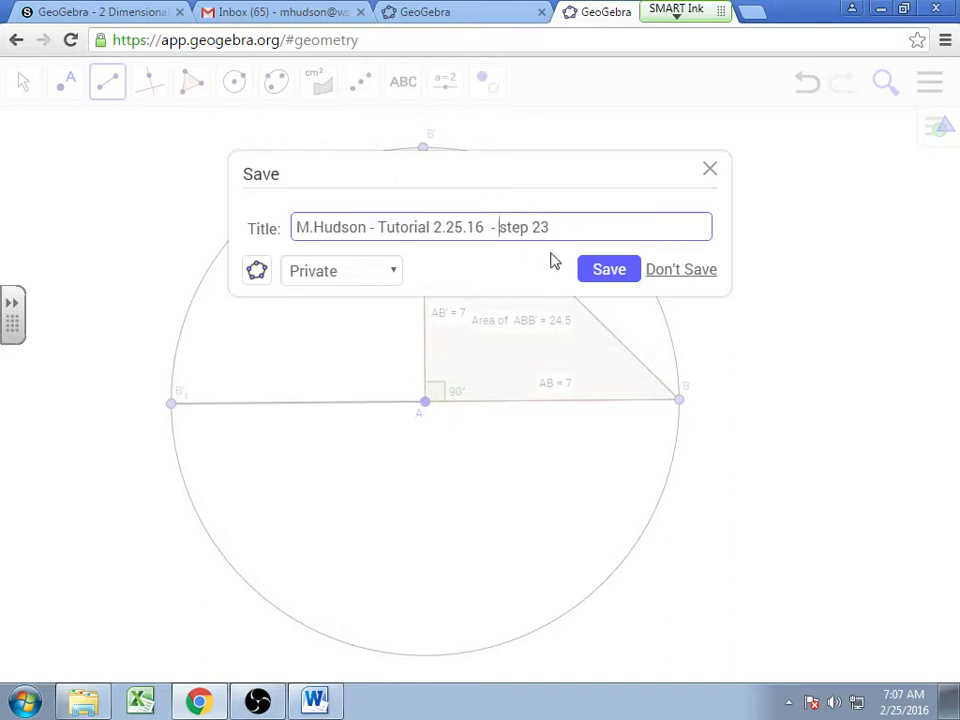
{"action": "left_click", "coordinate": [611, 270]}
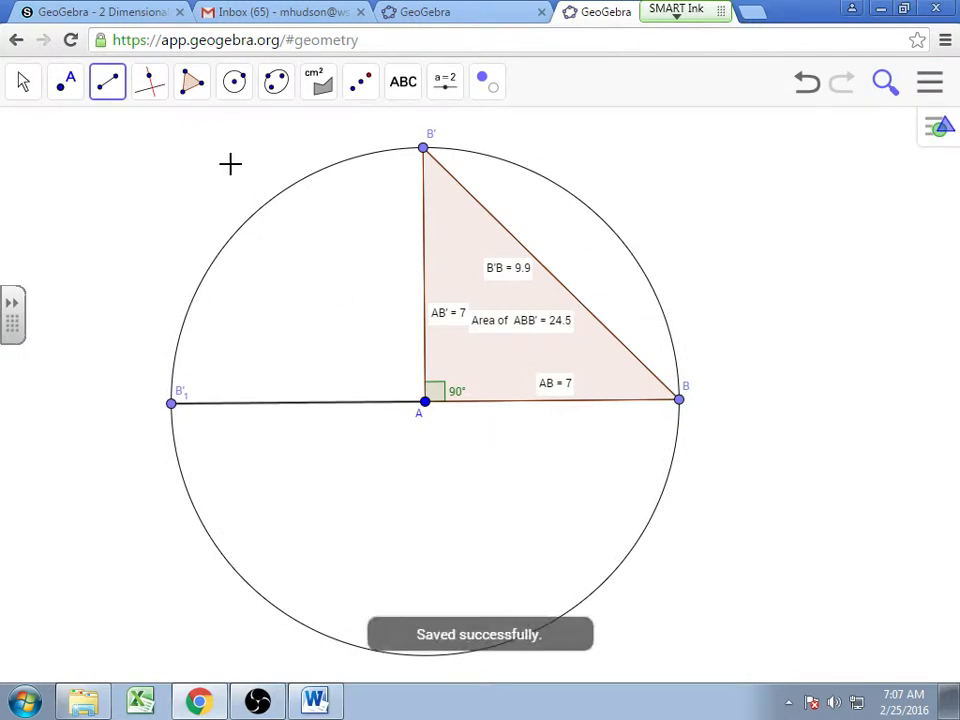
Place midpoints on radius AB and on the opposite radius from A to B'₁ with the Midpoint or Center tool
{"action": "left_click", "coordinate": [356, 88]}
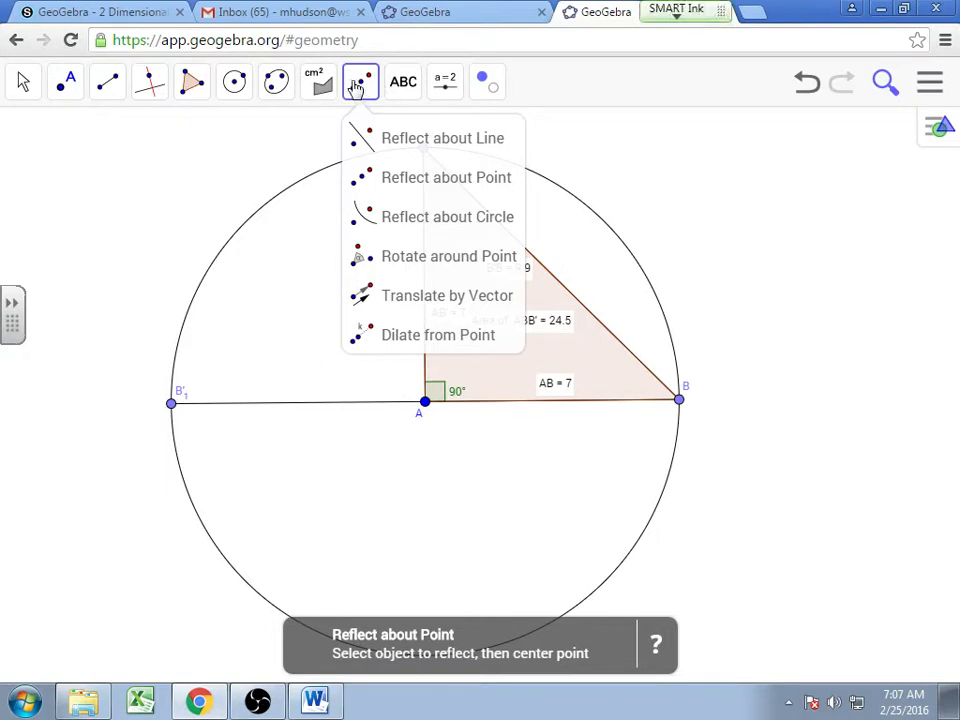
{"action": "mouse_move", "coordinate": [110, 85]}
{"action": "mouse_move", "coordinate": [78, 85]}
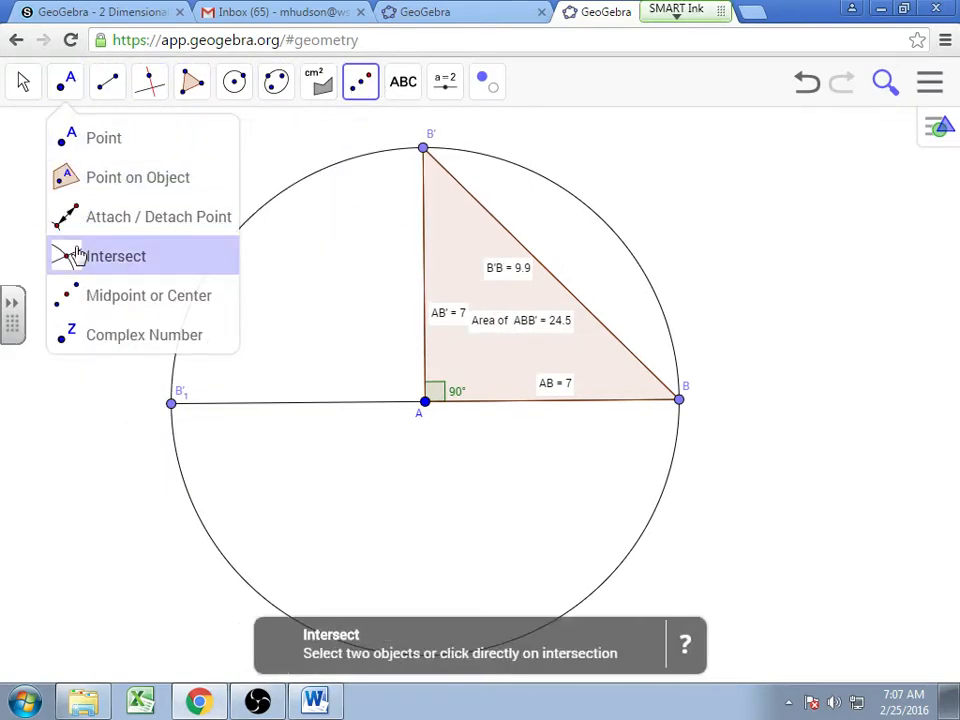
{"action": "left_click", "coordinate": [88, 296]}
{"action": "left_click", "coordinate": [425, 401]}
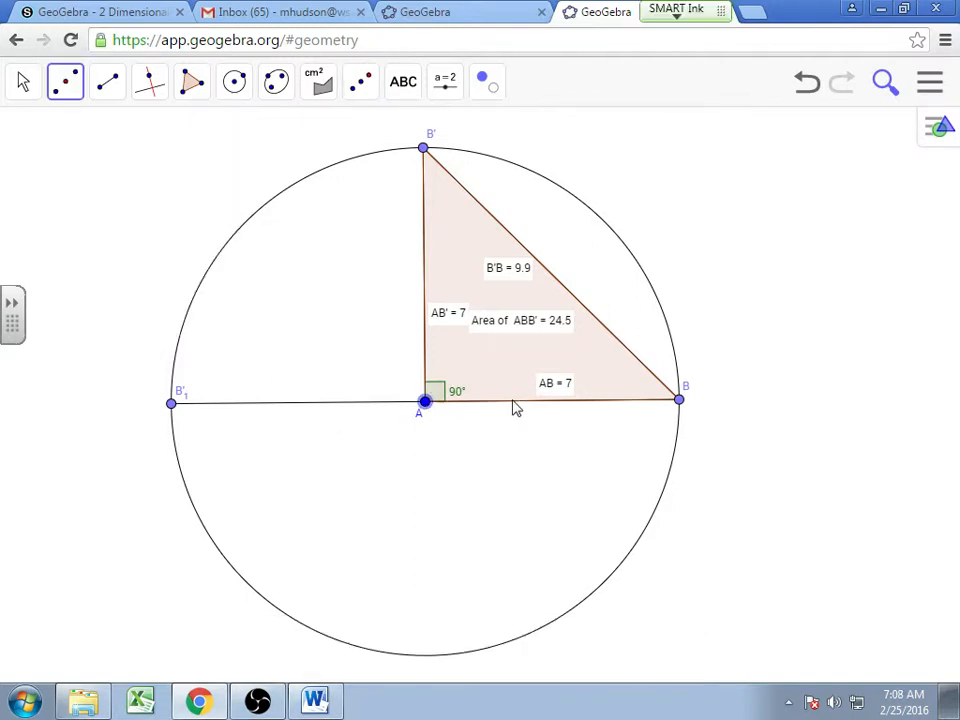
{"action": "left_click", "coordinate": [683, 402]}
{"action": "left_click", "coordinate": [425, 404]}
Move the AB length text up clear of the midpoint, and show the labels of both midpoints
{"action": "left_click", "coordinate": [27, 88]}
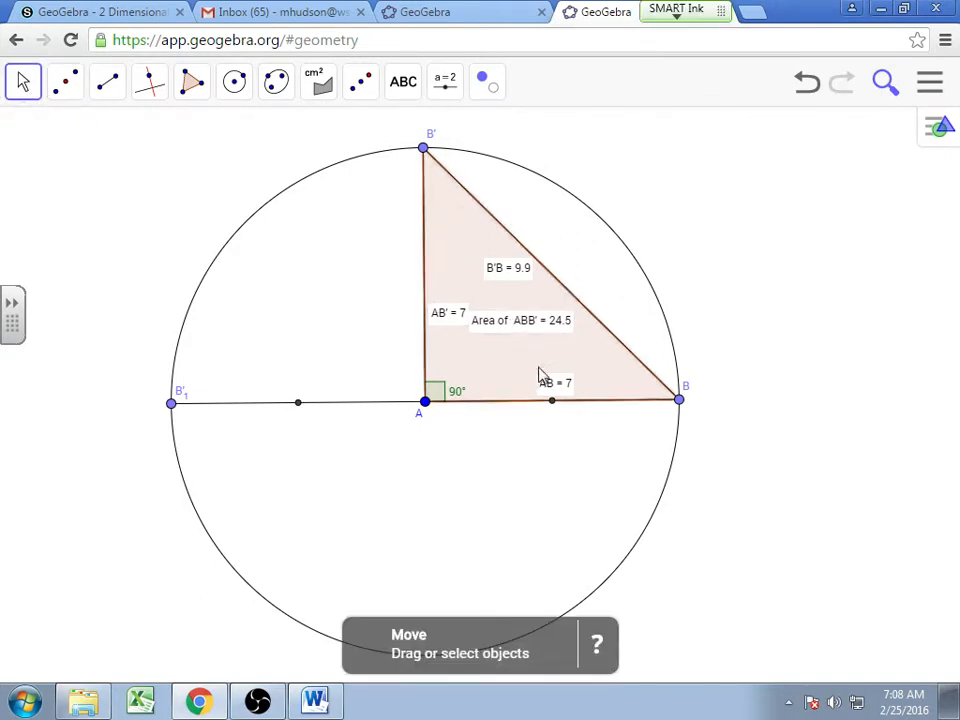
{"action": "left_click_drag", "start_coordinate": [553, 386], "coordinate": [548, 354]}
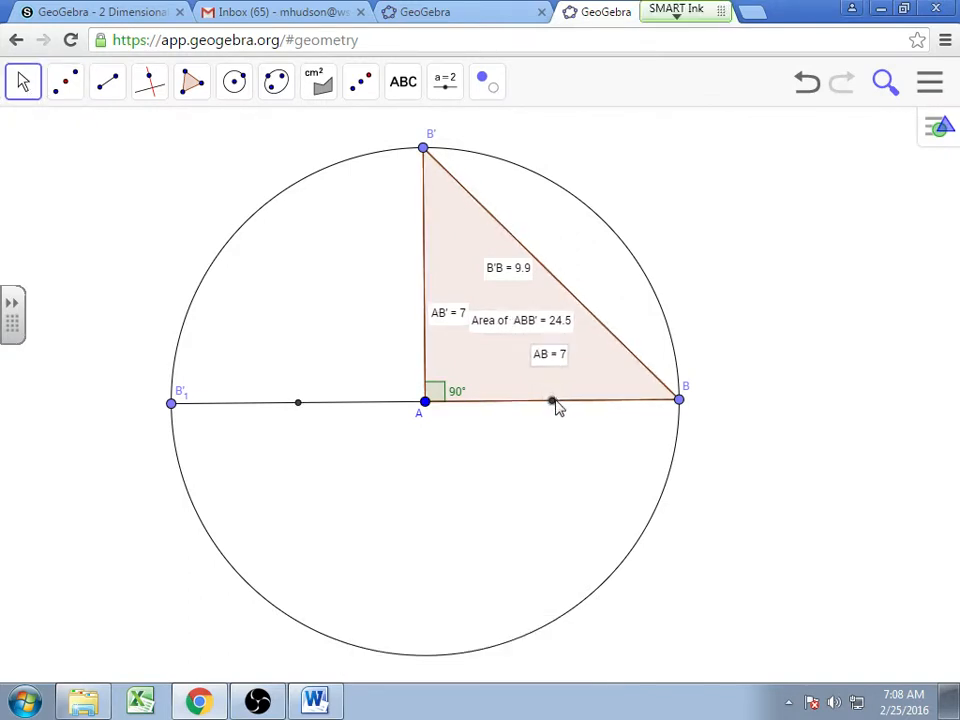
{"action": "right_click", "coordinate": [551, 401]}
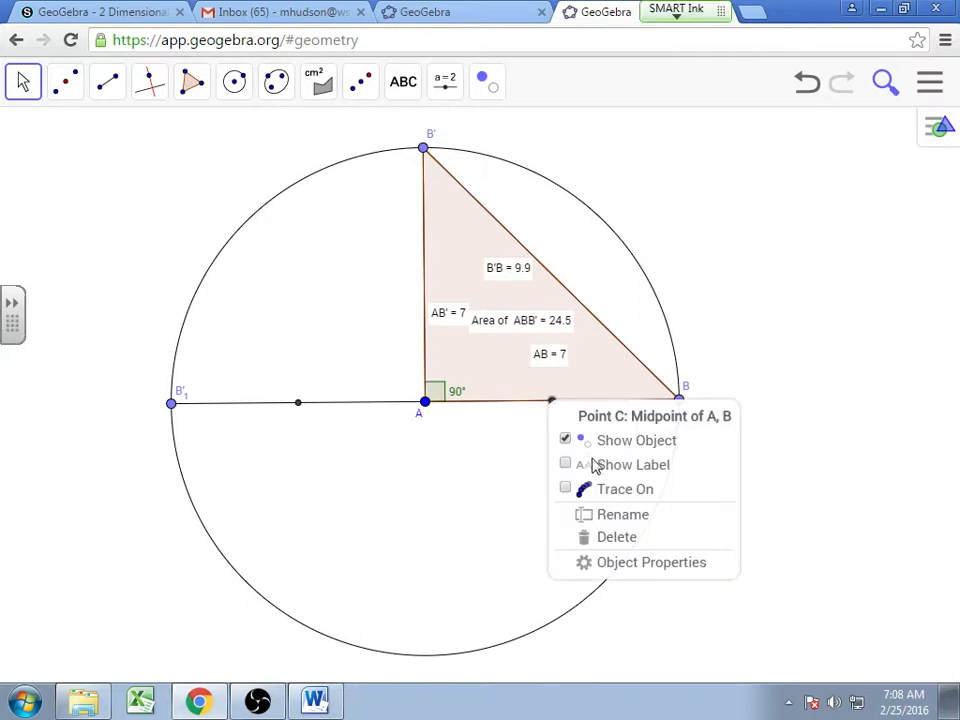
{"action": "left_click", "coordinate": [574, 463]}
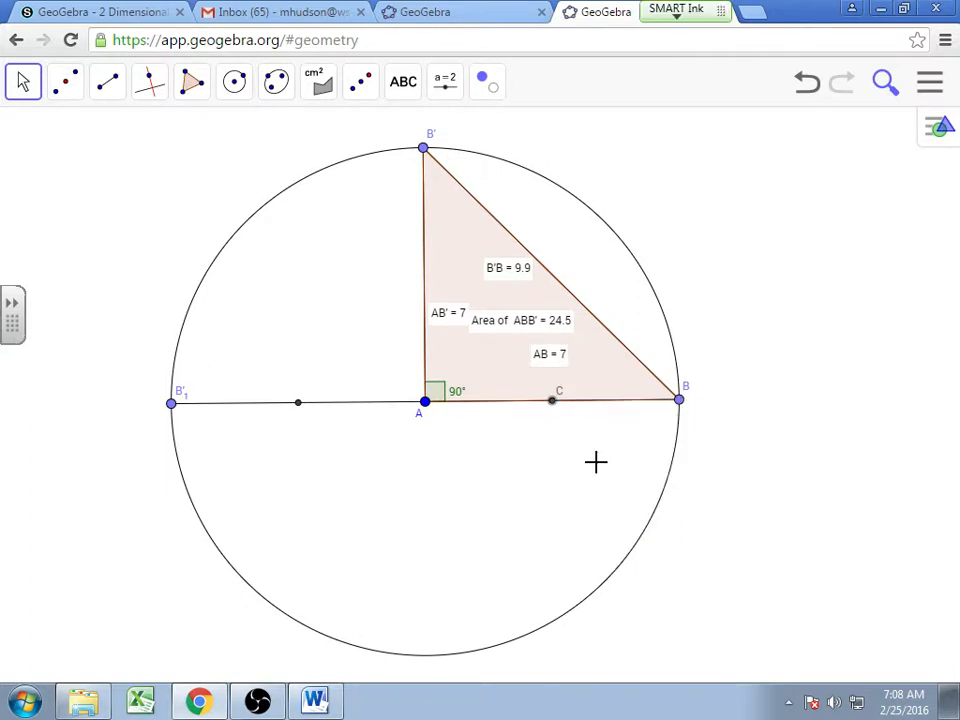
{"action": "right_click", "coordinate": [297, 405]}
{"action": "left_click", "coordinate": [354, 469]}
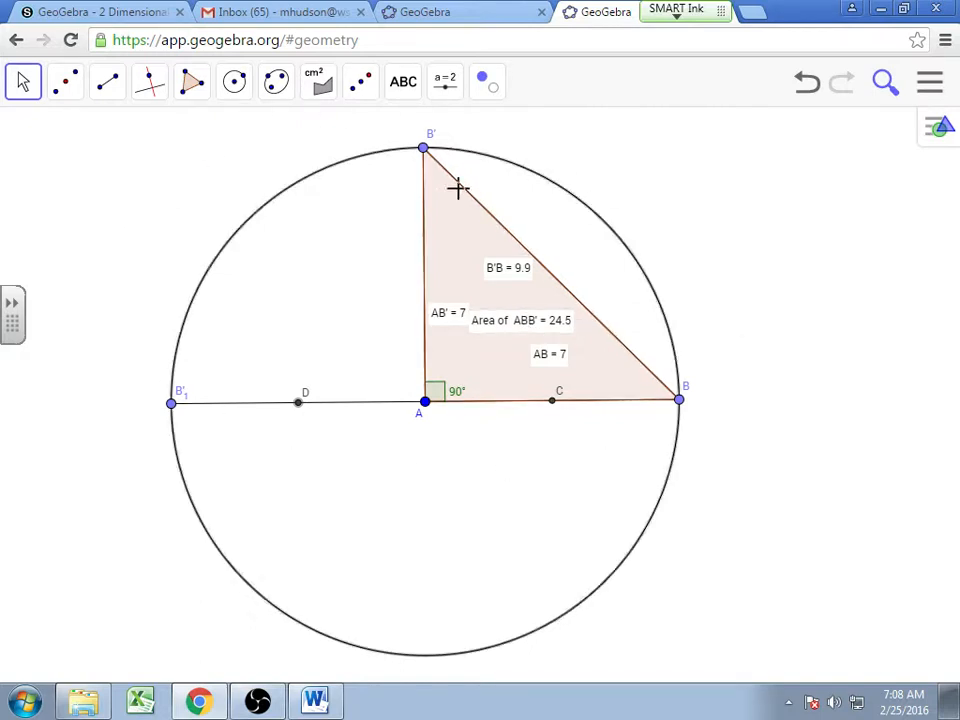
Rearrange the area, B'B and AB measurement texts inside the triangle so they no longer crowd each other
{"action": "left_click", "coordinate": [26, 88]}
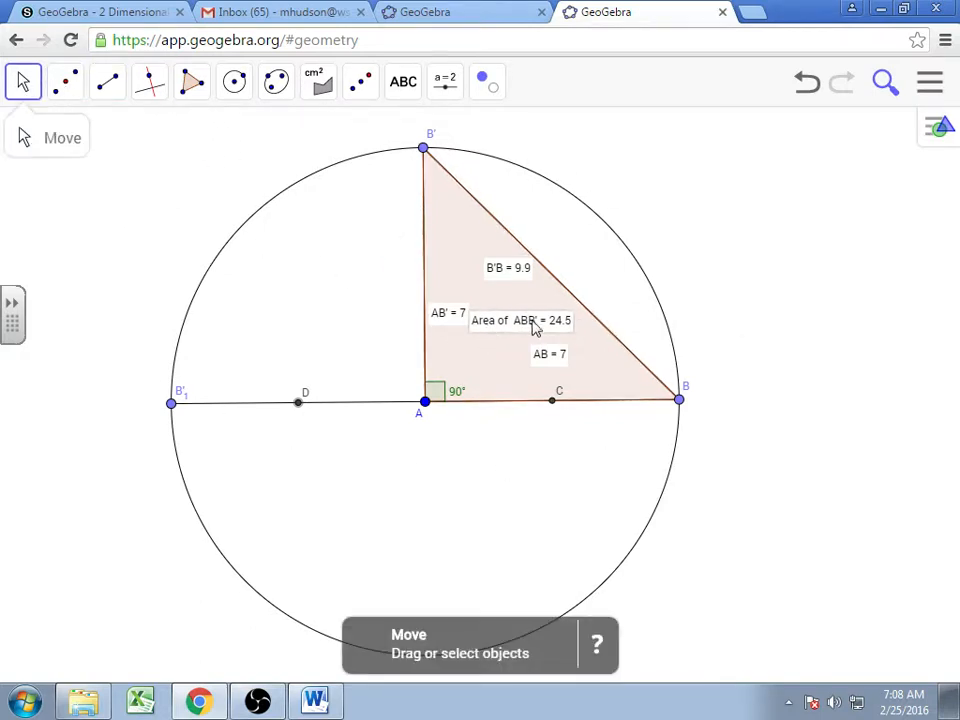
{"action": "mouse_move", "coordinate": [536, 328]}
{"action": "left_mouse_down"}
{"action": "mouse_move", "coordinate": [546, 340]}
{"action": "mouse_move", "coordinate": [553, 332]}
{"action": "left_mouse_up"}
{"action": "left_click_drag", "start_coordinate": [497, 281], "coordinate": [493, 276]}
{"action": "left_click_drag", "start_coordinate": [555, 360], "coordinate": [504, 390]}
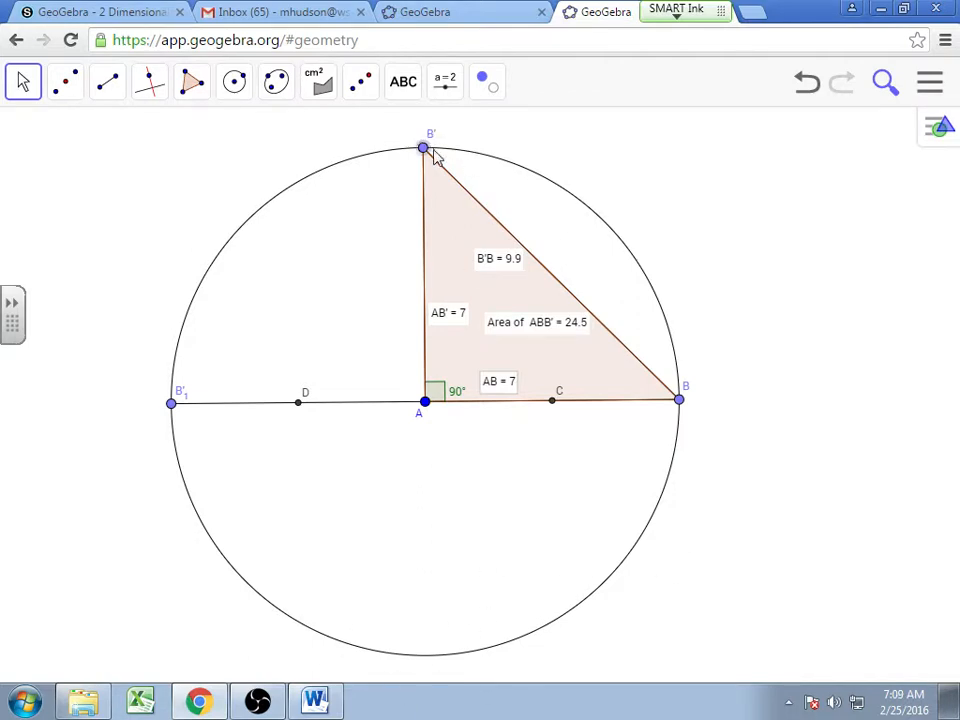
Try to reflect point B' about center A with the Reflect about Point tool
{"action": "left_click", "coordinate": [365, 88]}
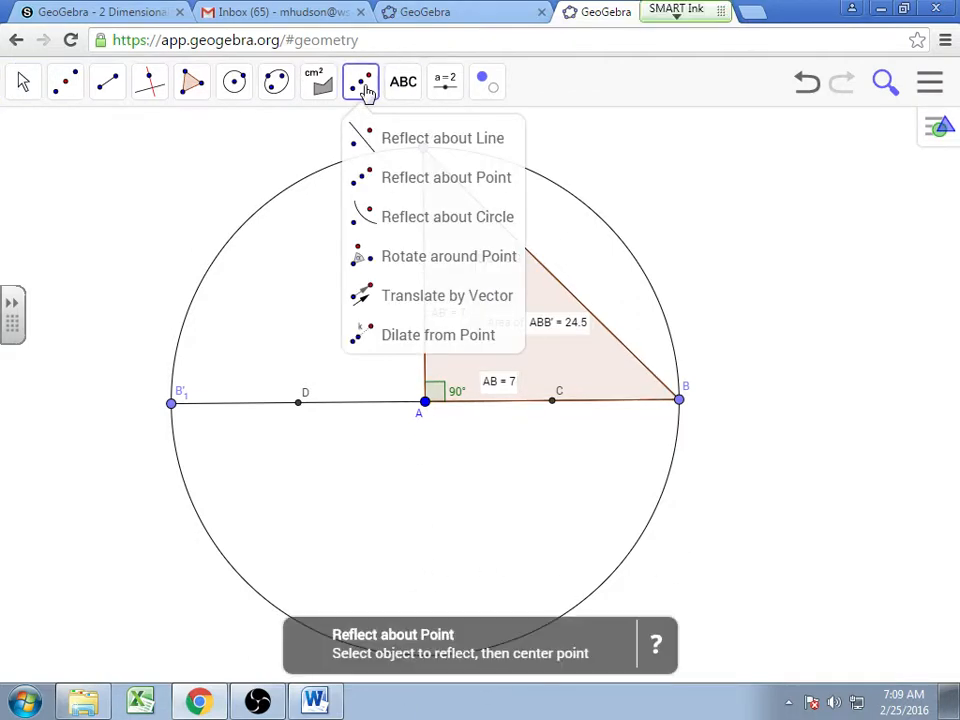
{"action": "left_click", "coordinate": [384, 182]}
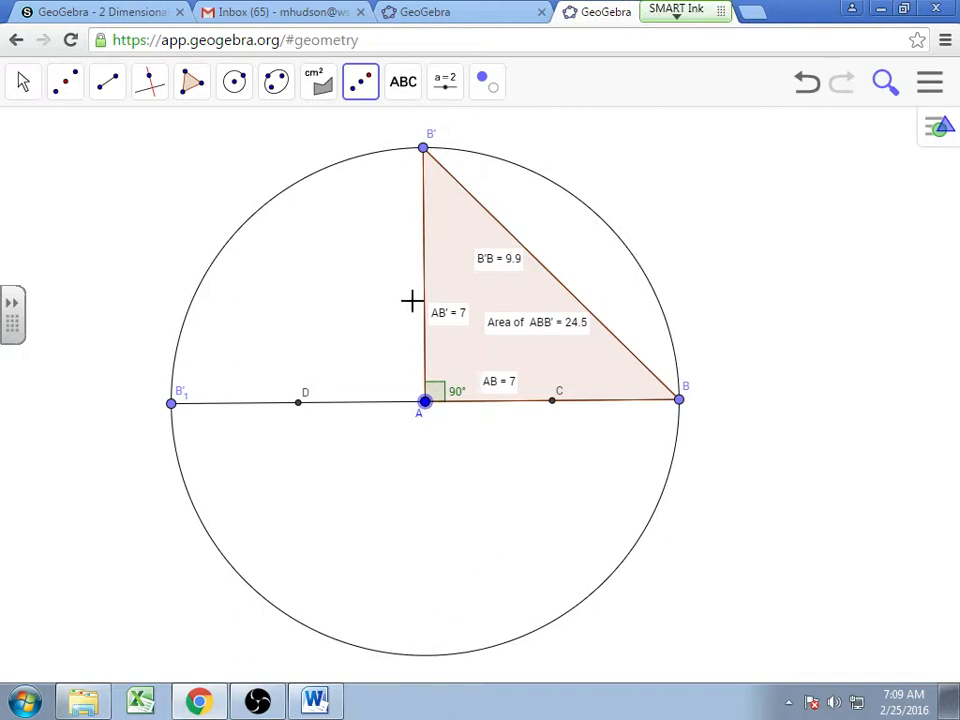
{"action": "left_click", "coordinate": [365, 92]}
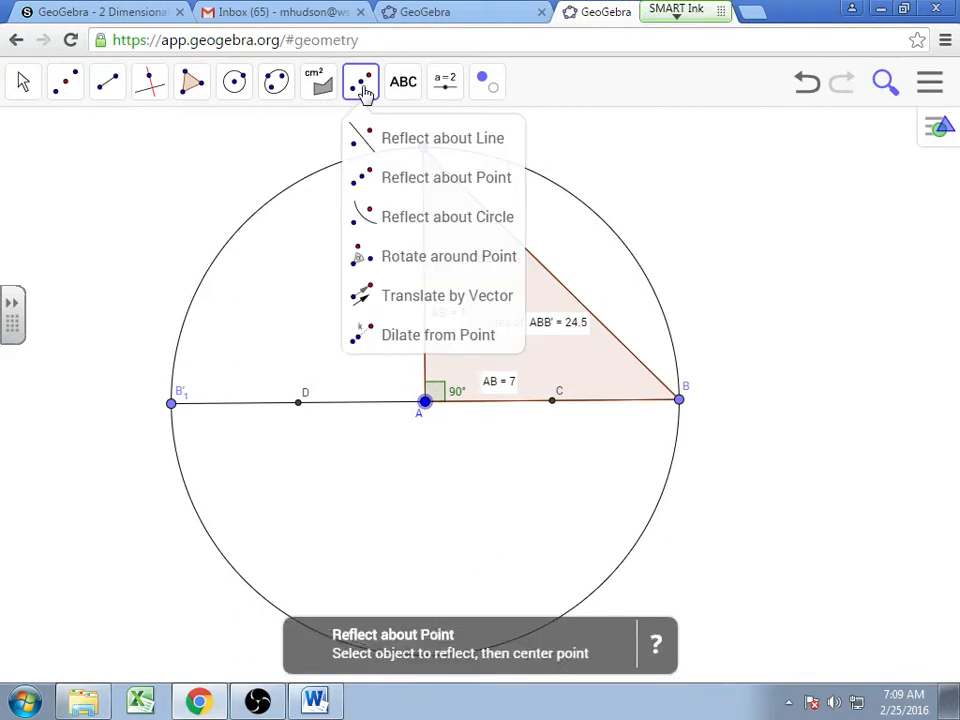
{"action": "left_click", "coordinate": [410, 180]}
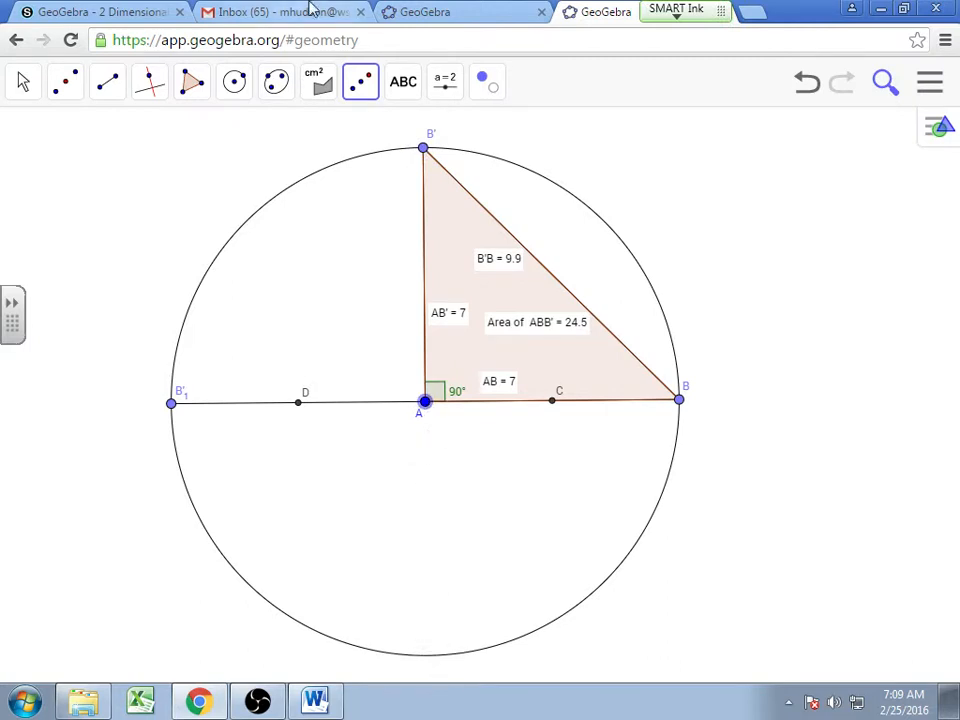
{"action": "left_click", "coordinate": [361, 82]}
{"action": "left_click", "coordinate": [381, 180]}
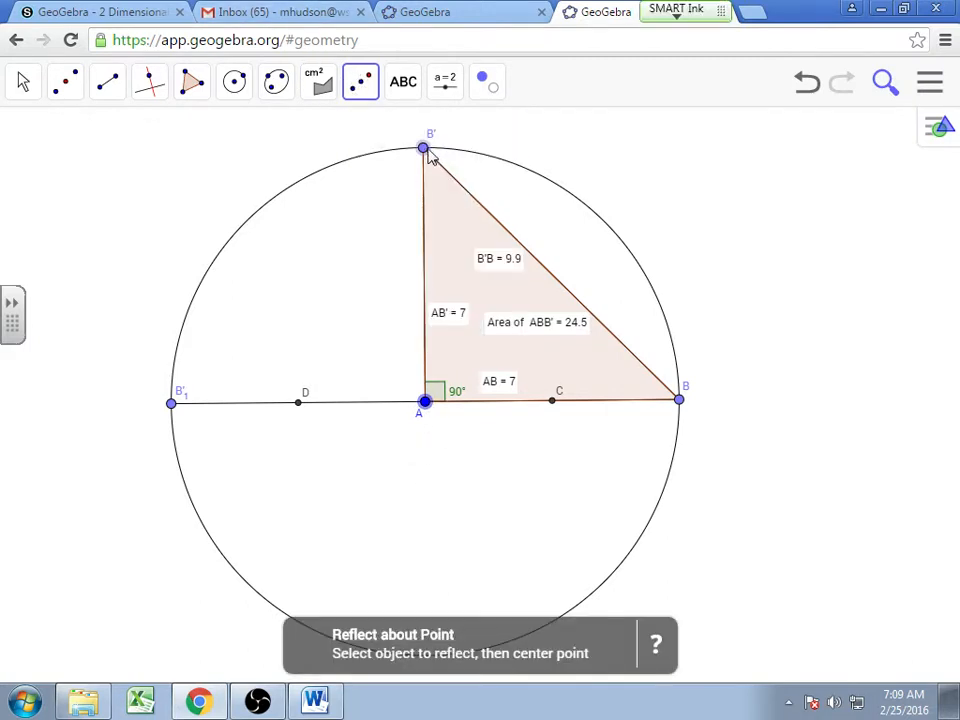
{"action": "left_click", "coordinate": [423, 149]}
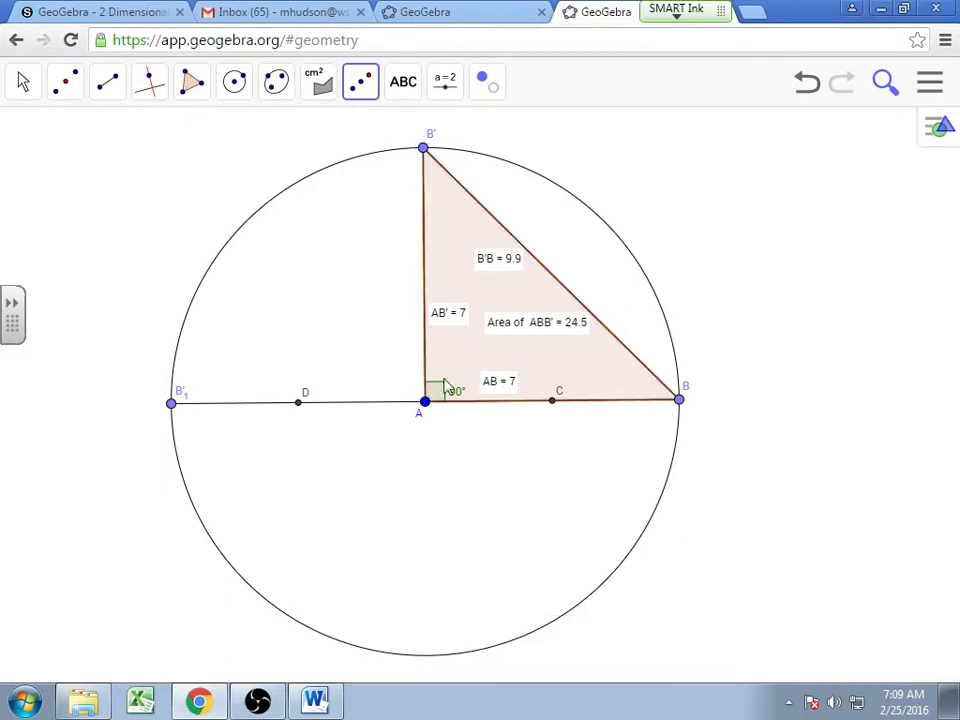
Retry reflecting point B' about point A, and cancel the Redefine dialog for point A
{"action": "scroll", "coordinate": [690, 425], "scroll_direction": "up", "scroll_amount": 4}
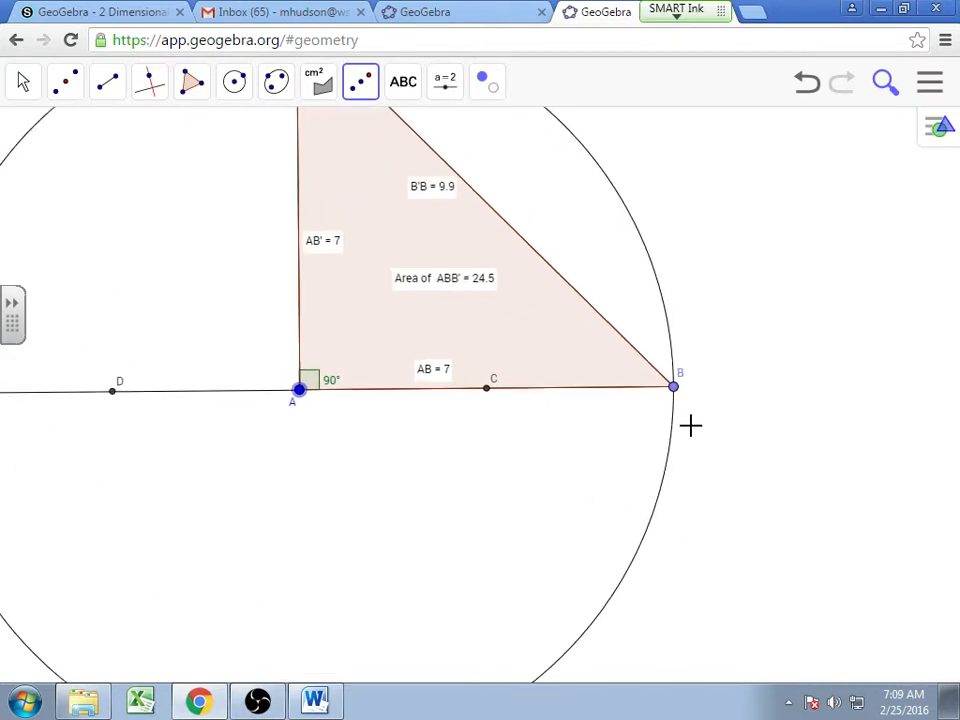
{"action": "scroll", "coordinate": [690, 425], "scroll_direction": "down", "scroll_amount": 9}
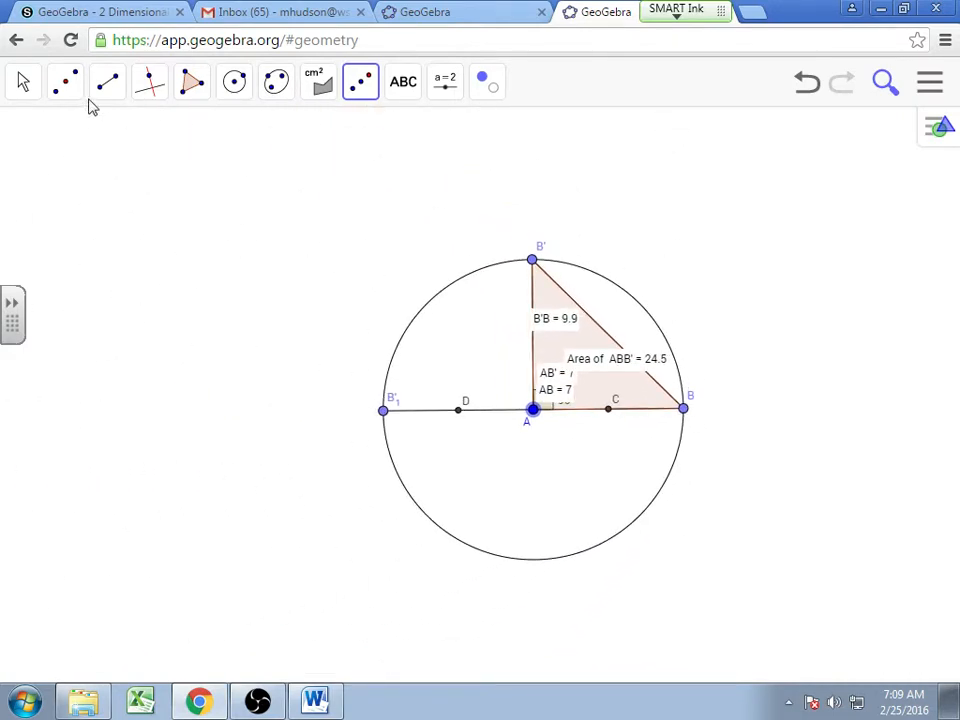
{"action": "left_click", "coordinate": [24, 84]}
{"action": "left_click_drag", "start_coordinate": [789, 401], "coordinate": [691, 198]}
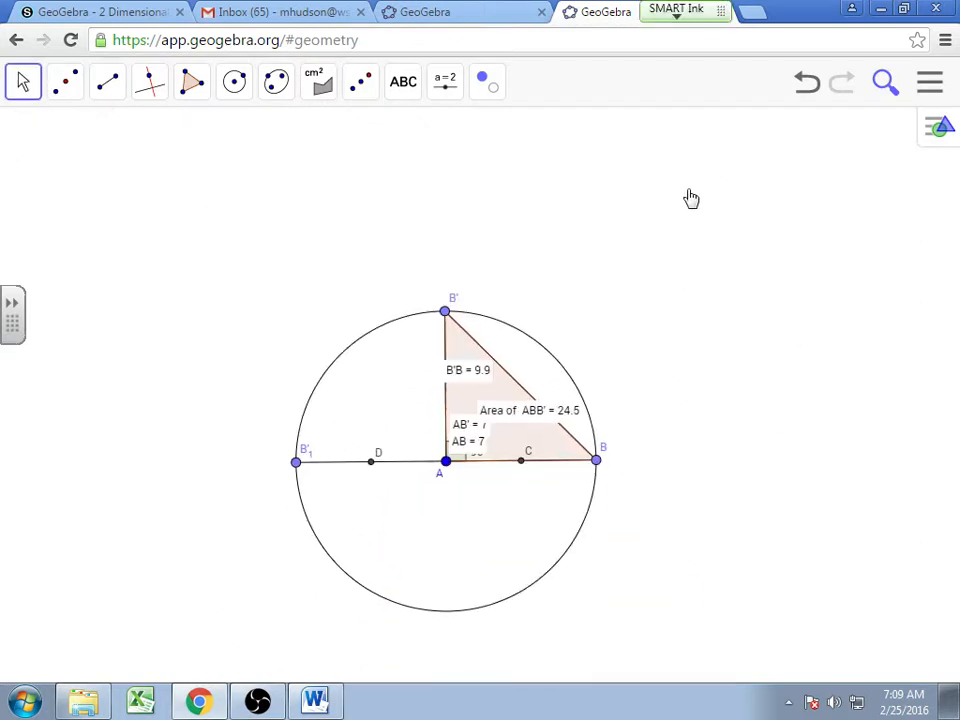
{"action": "scroll", "coordinate": [679, 326], "scroll_direction": "up", "scroll_amount": 5}
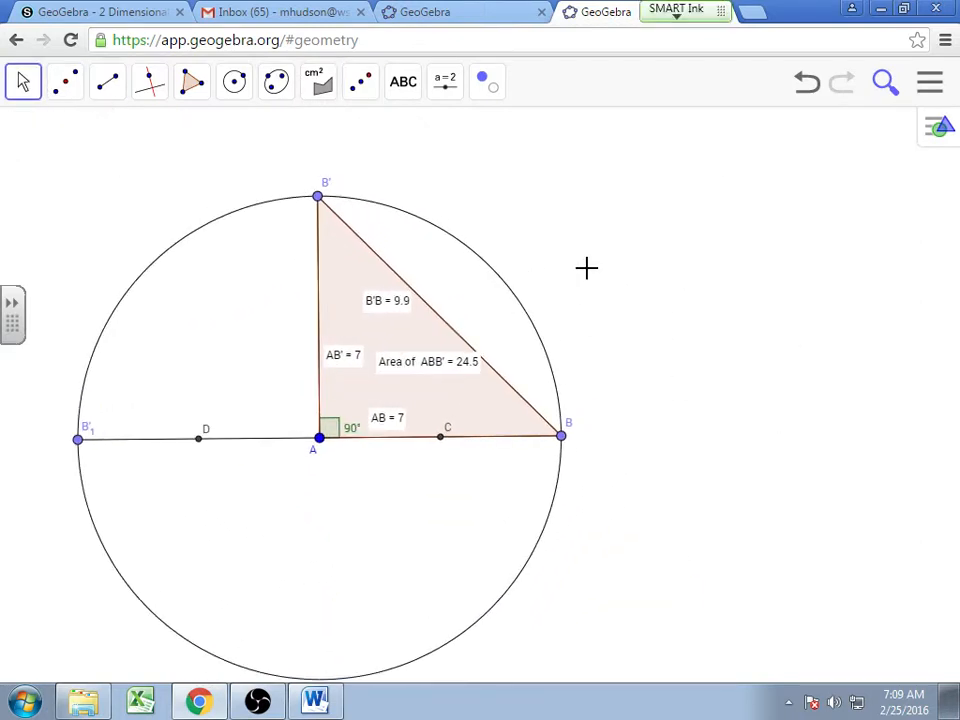
{"action": "left_click_drag", "start_coordinate": [586, 268], "coordinate": [696, 242]}
{"action": "left_click", "coordinate": [361, 82]}
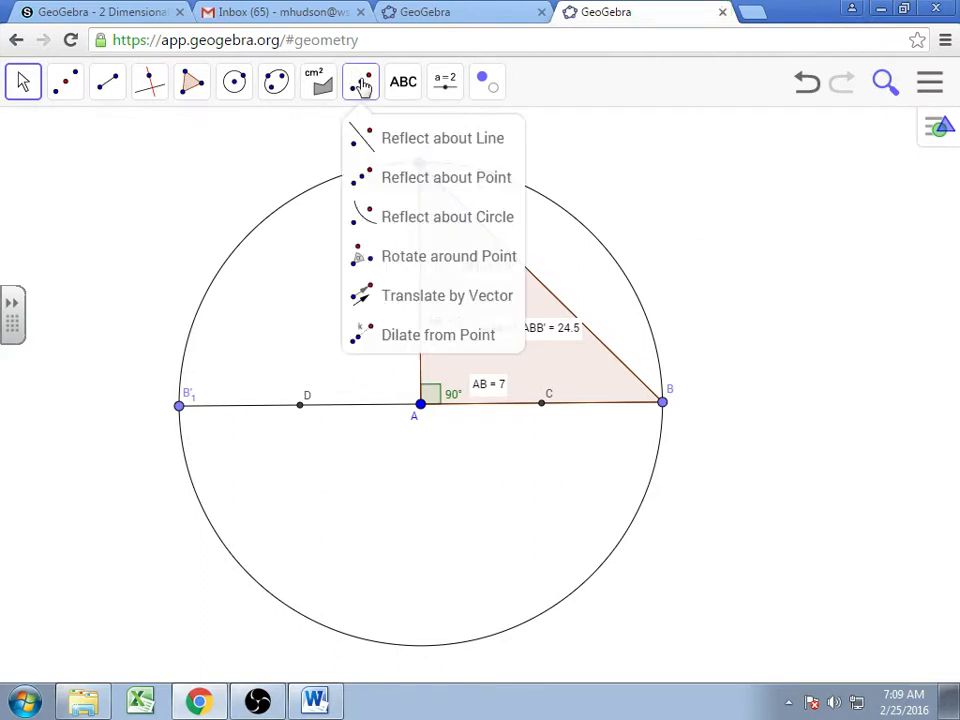
{"action": "left_click", "coordinate": [396, 178]}
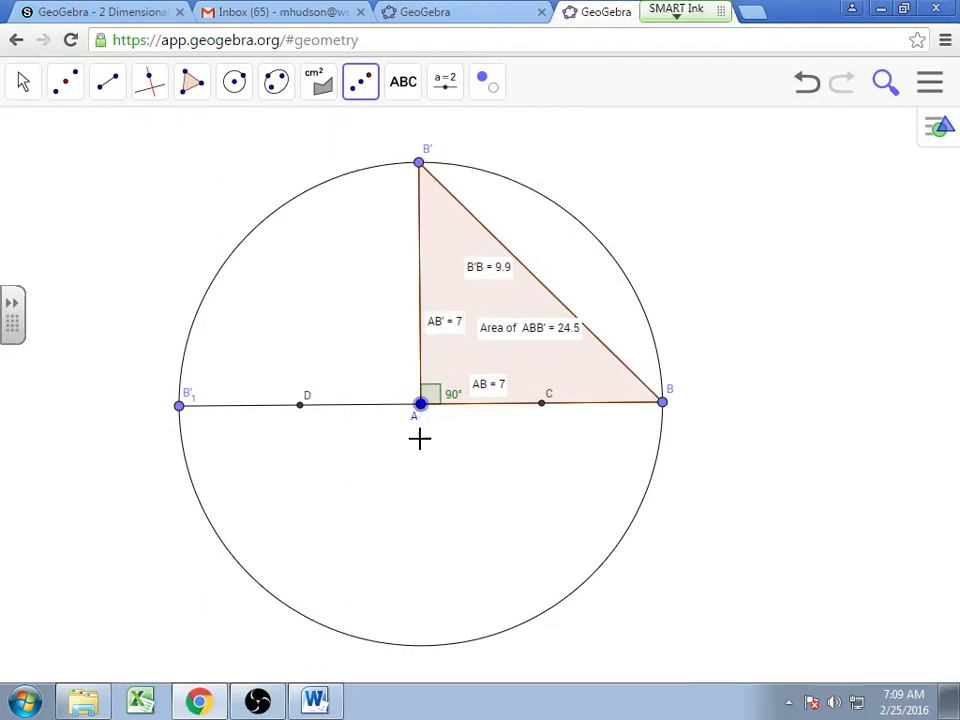
{"action": "double_click", "coordinate": [421, 404]}
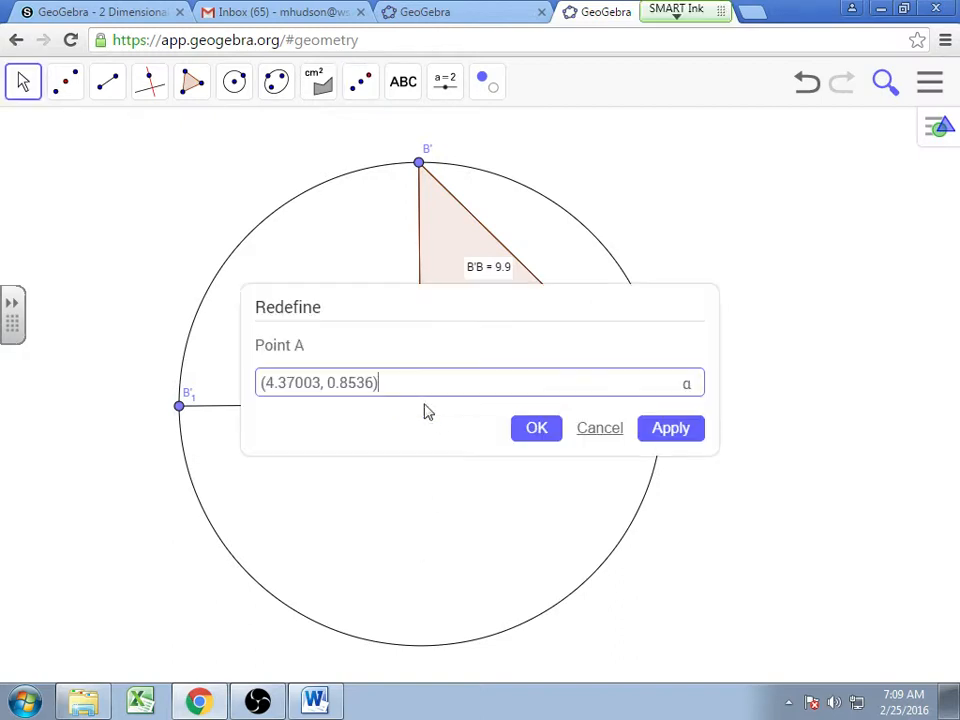
{"action": "left_click", "coordinate": [592, 432]}
Reflect point B' about point A to place its image at the lowest point of the circle, dismissing the Redefine dialog
{"action": "left_click", "coordinate": [366, 88]}
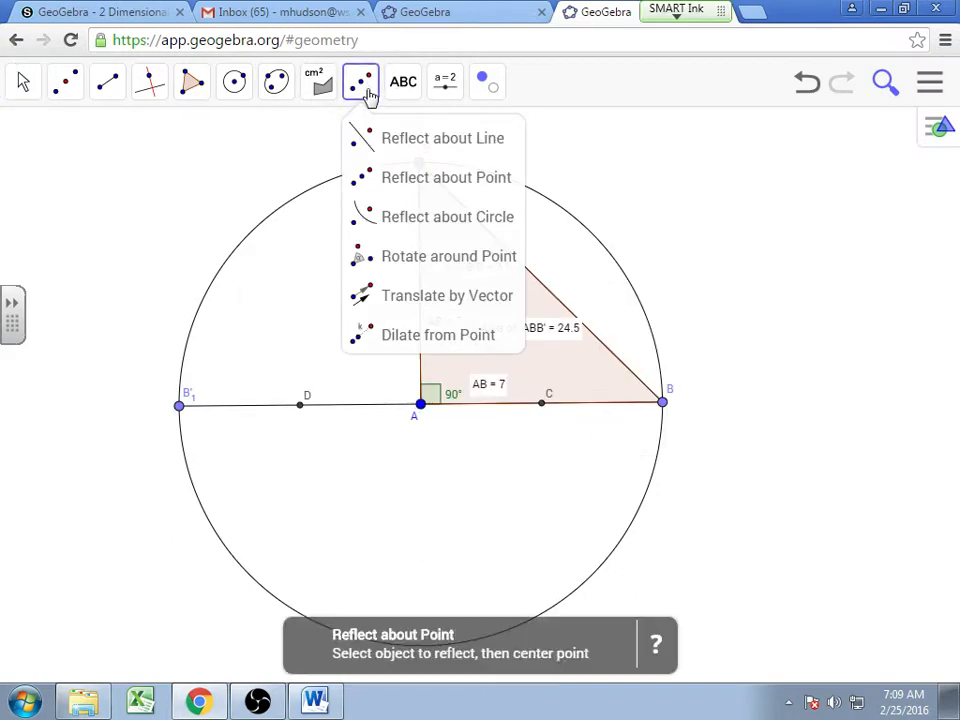
{"action": "left_click", "coordinate": [388, 183]}
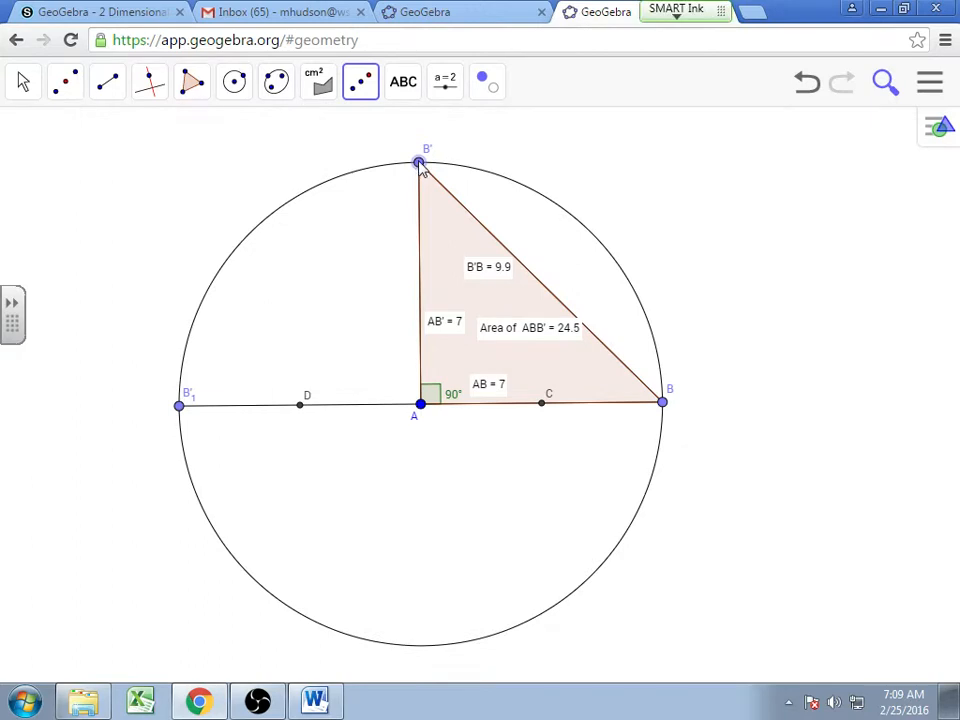
{"action": "double_click", "coordinate": [420, 405]}
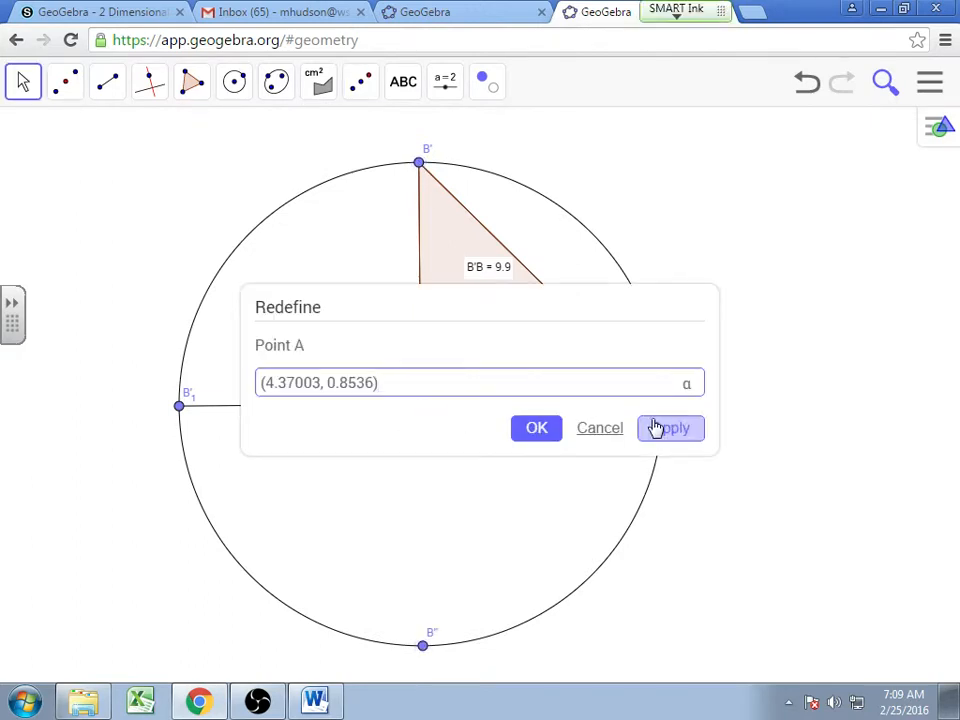
{"action": "left_click", "coordinate": [612, 428]}
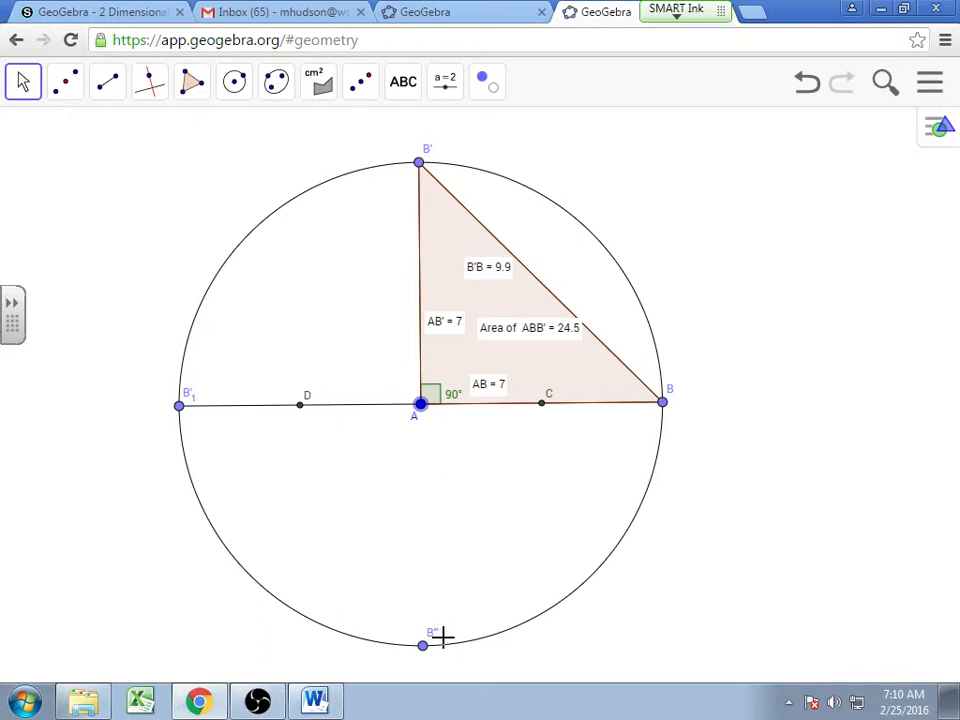
Create a triangle with the Polygon tool through points C, D and B''
{"action": "scroll", "coordinate": [445, 648], "scroll_direction": "up", "scroll_amount": 10}
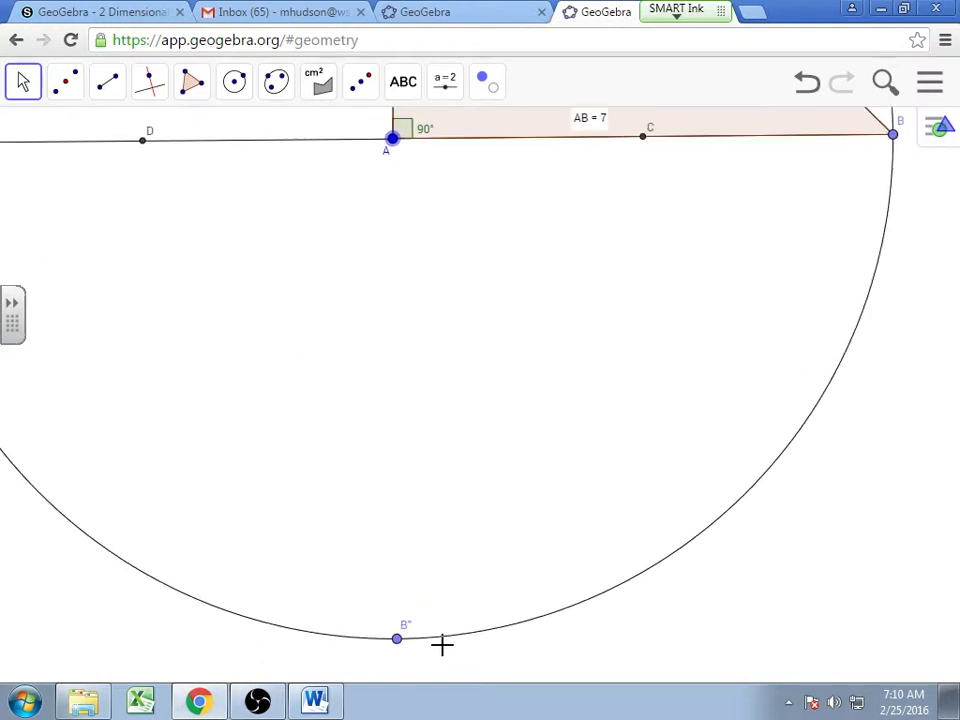
{"action": "scroll", "coordinate": [421, 629], "scroll_direction": "down", "scroll_amount": 10}
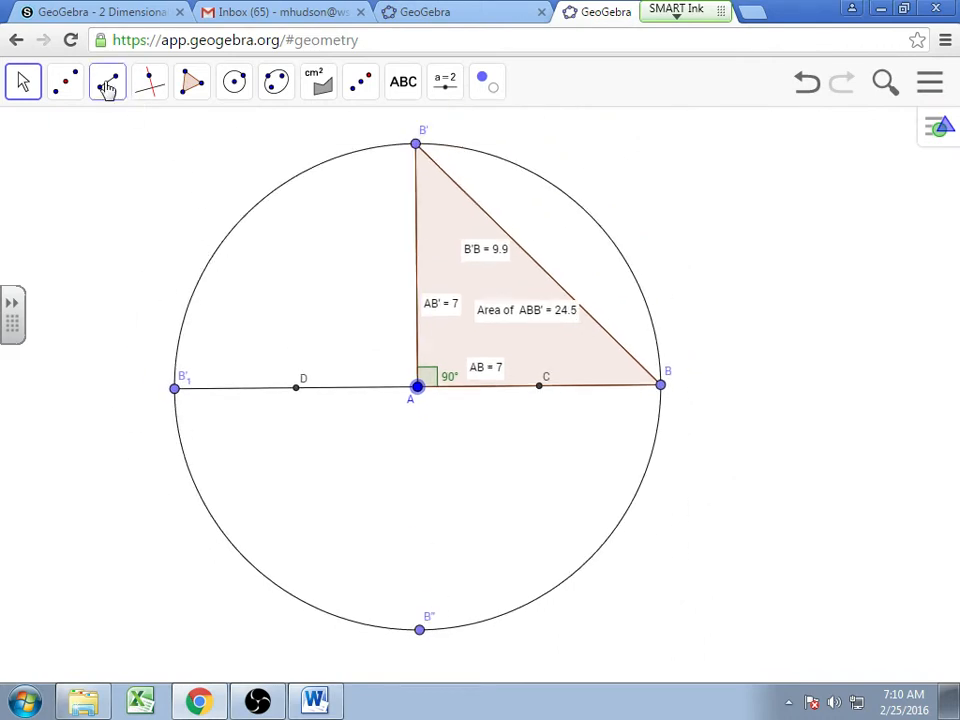
{"action": "left_click", "coordinate": [189, 83]}
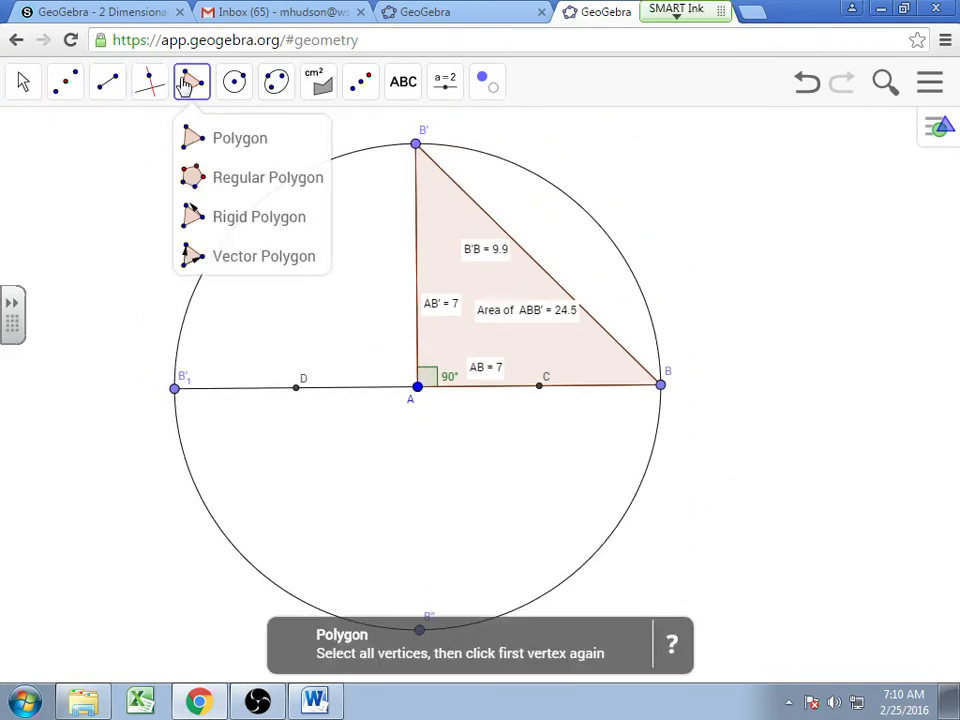
{"action": "left_click", "coordinate": [230, 141]}
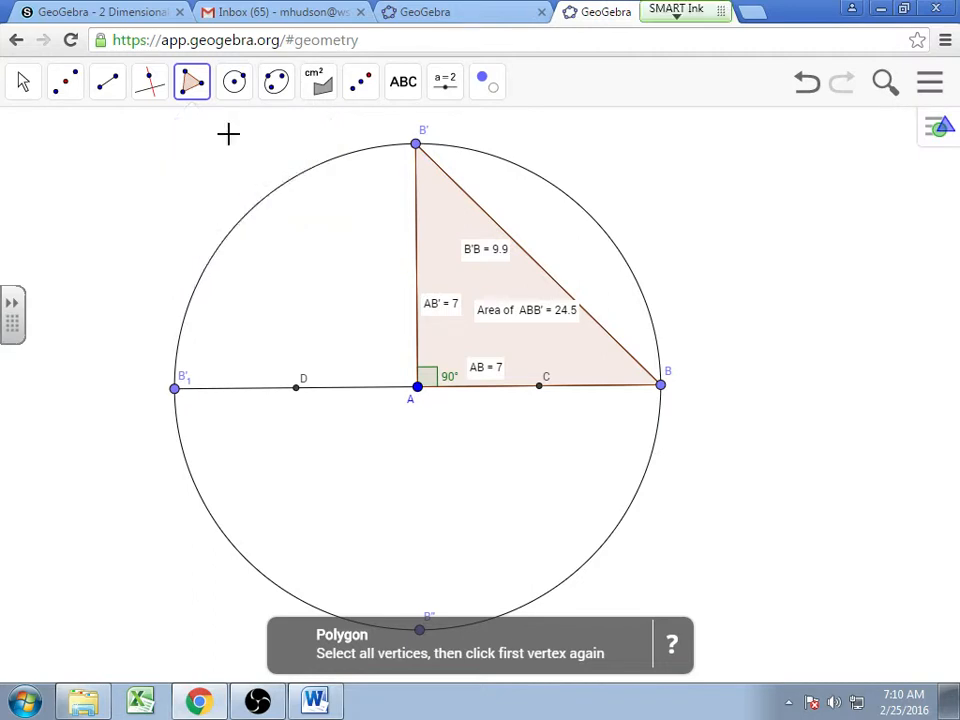
{"action": "left_click", "coordinate": [540, 386]}
{"action": "left_click", "coordinate": [297, 387]}
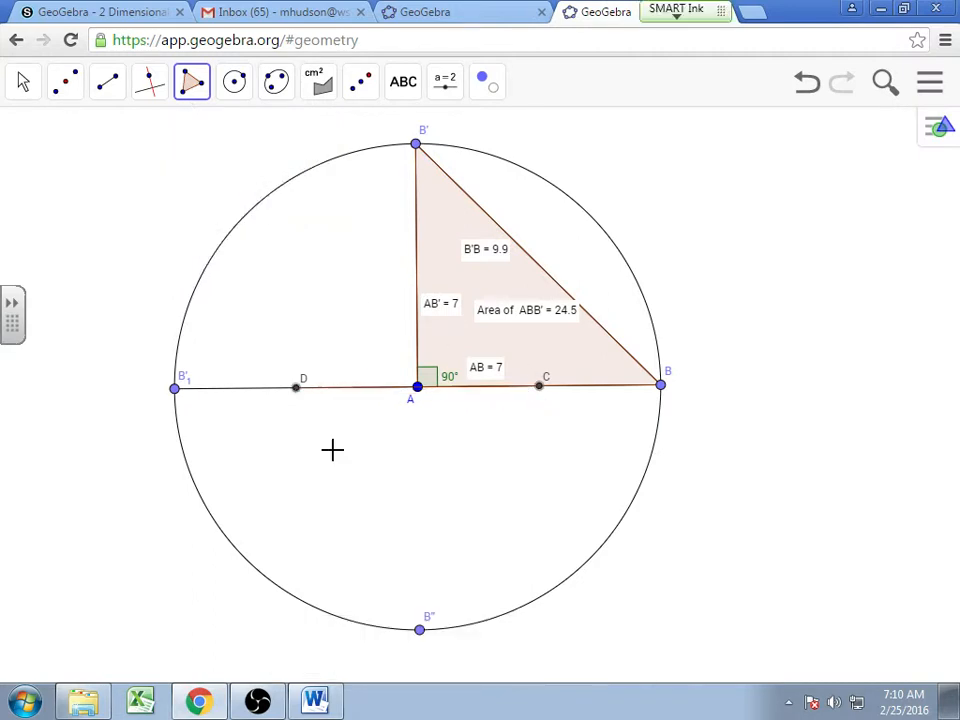
{"action": "left_click", "coordinate": [418, 631]}
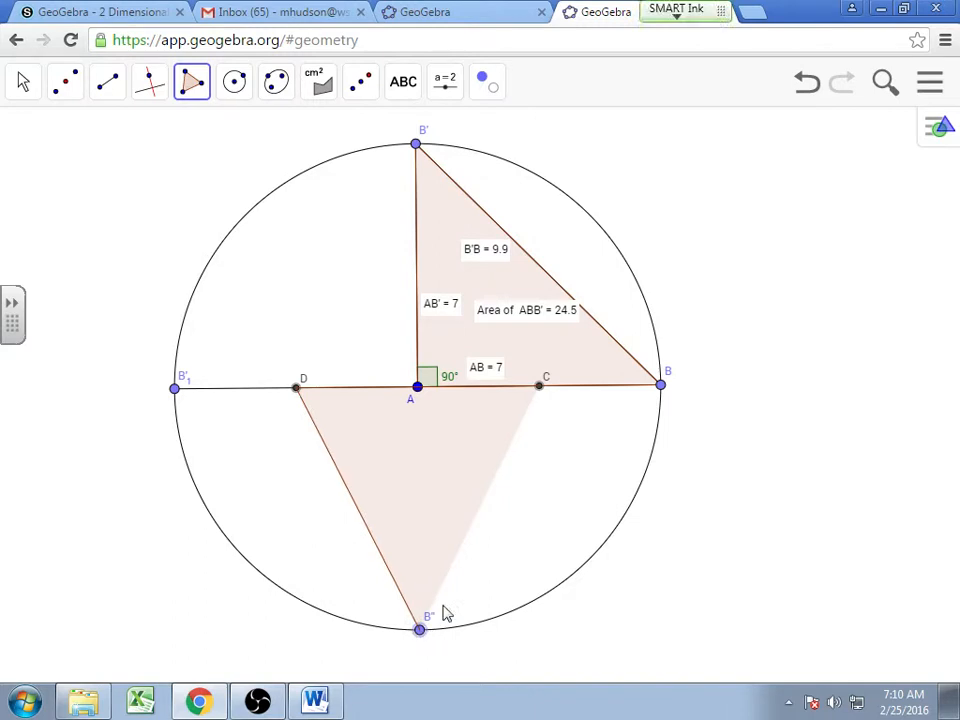
{"action": "left_click", "coordinate": [540, 387]}
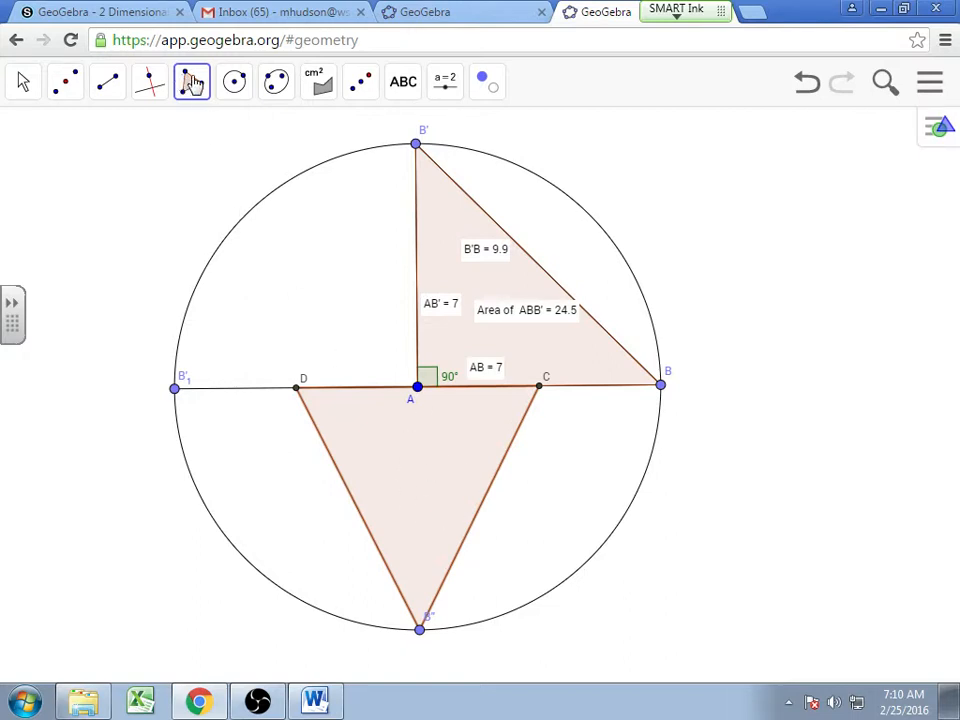
Measure the area of triangle CDB'' and shift its area text toward side DB'', just below point A
{"action": "left_click", "coordinate": [318, 86]}
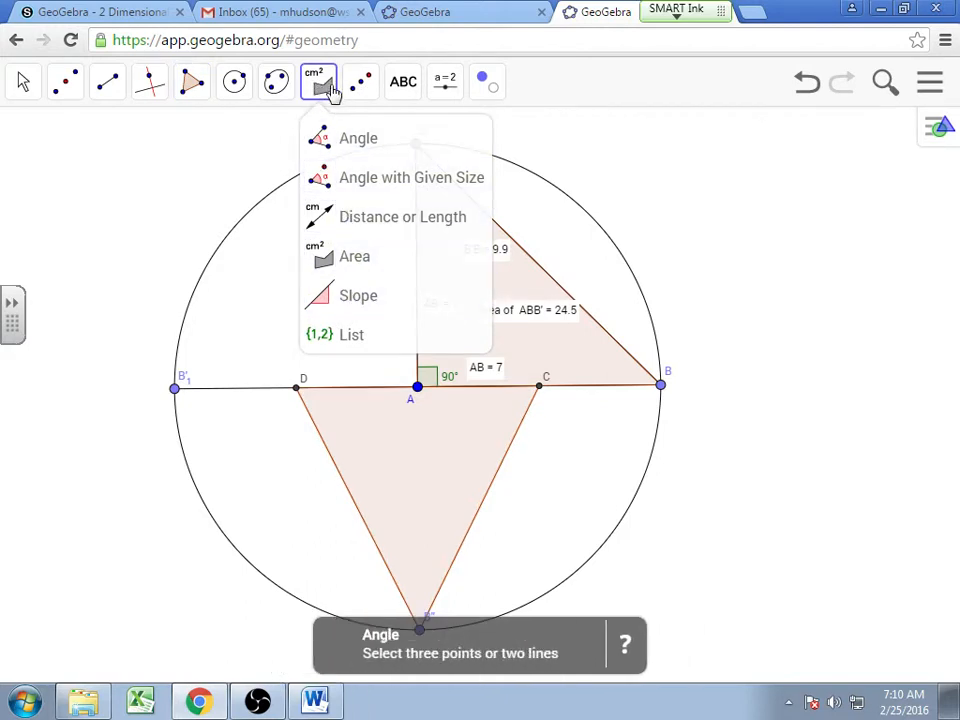
{"action": "left_click", "coordinate": [357, 262]}
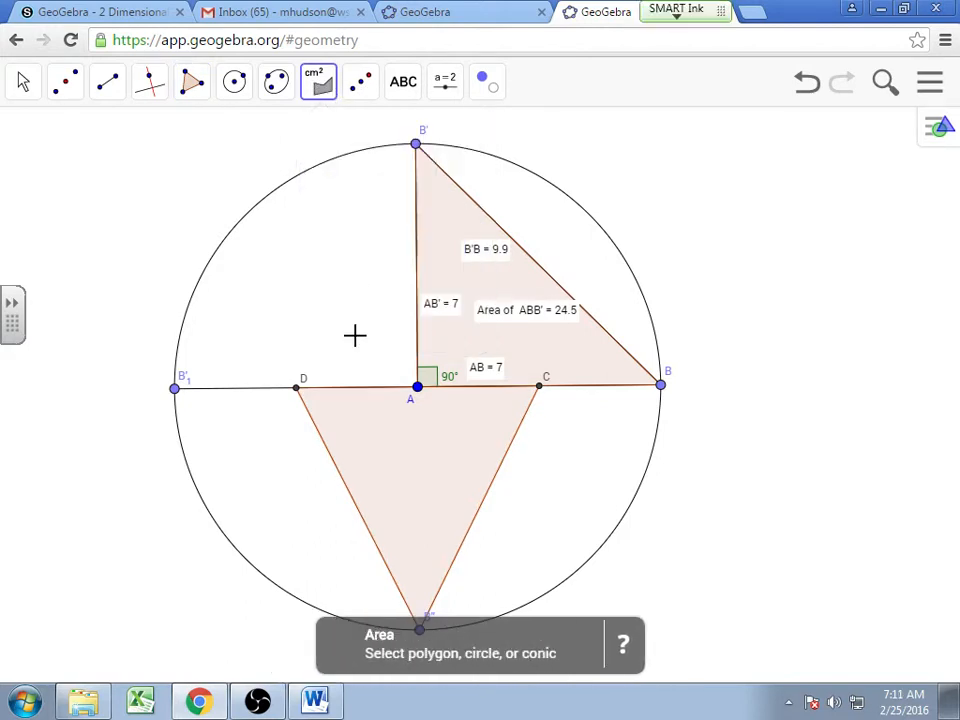
{"action": "left_click", "coordinate": [394, 434]}
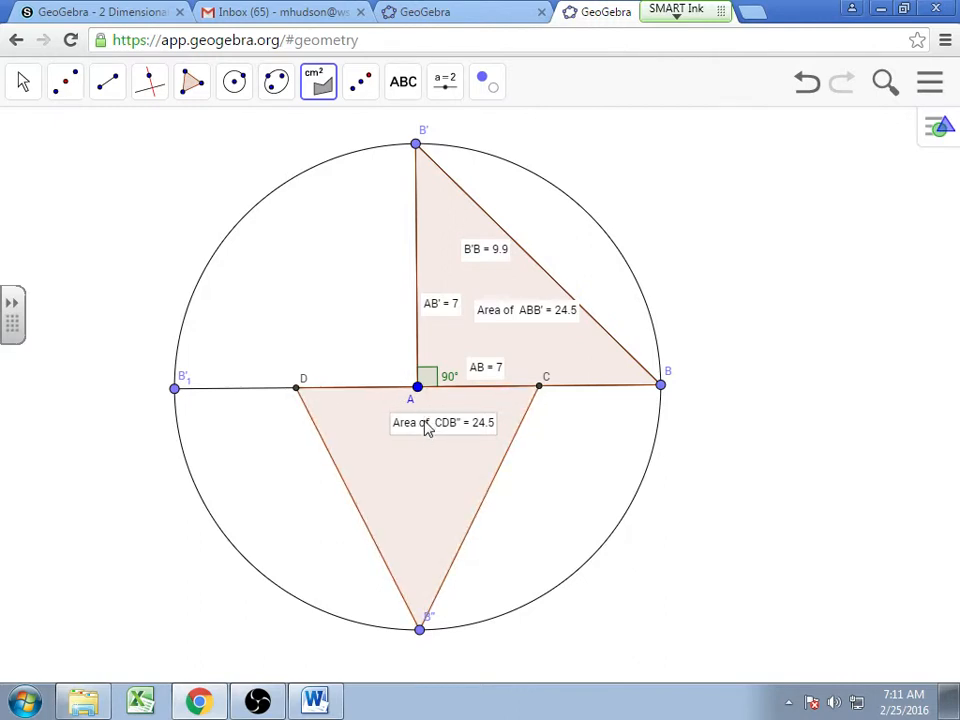
{"action": "left_click", "coordinate": [23, 84]}
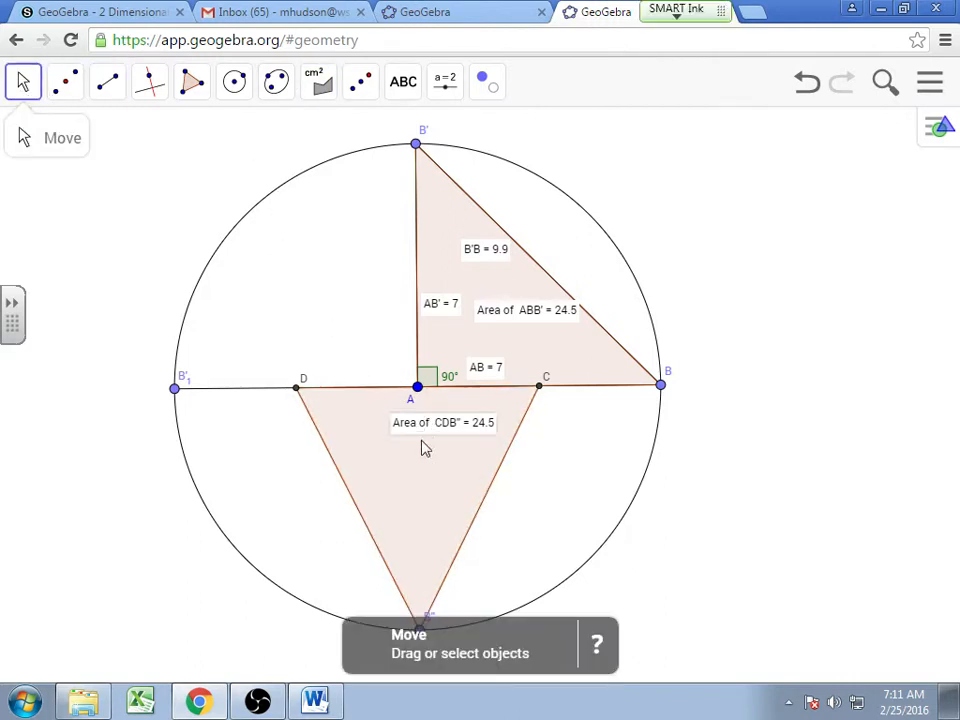
{"action": "left_click_drag", "start_coordinate": [428, 437], "coordinate": [373, 437]}
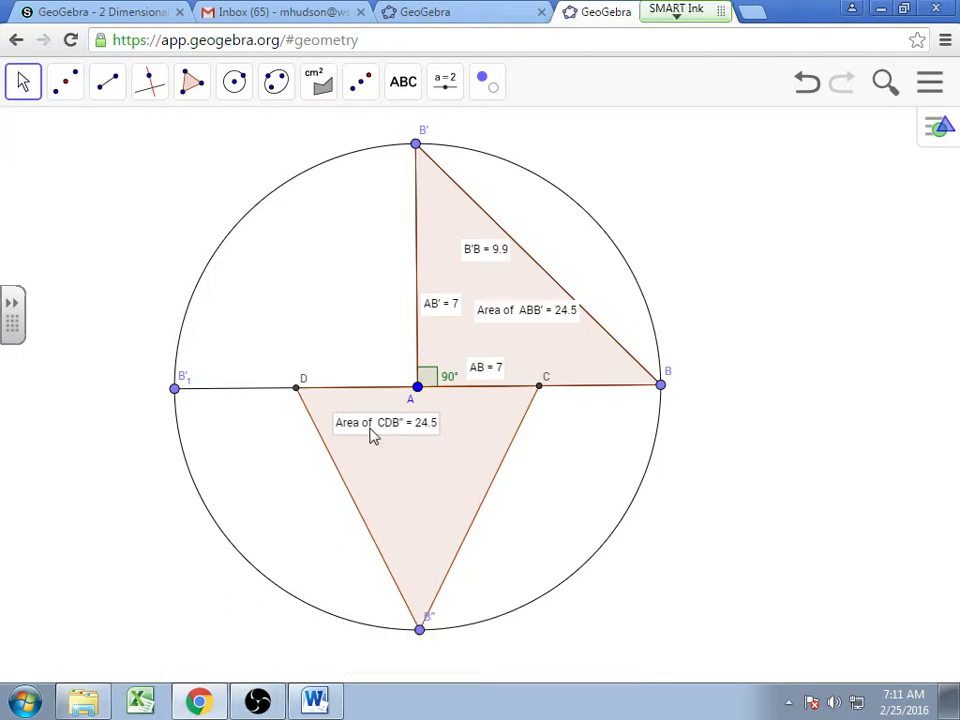
Draw a segment from point A to point B'' as the height of triangle CDB''
{"action": "left_click", "coordinate": [107, 82]}
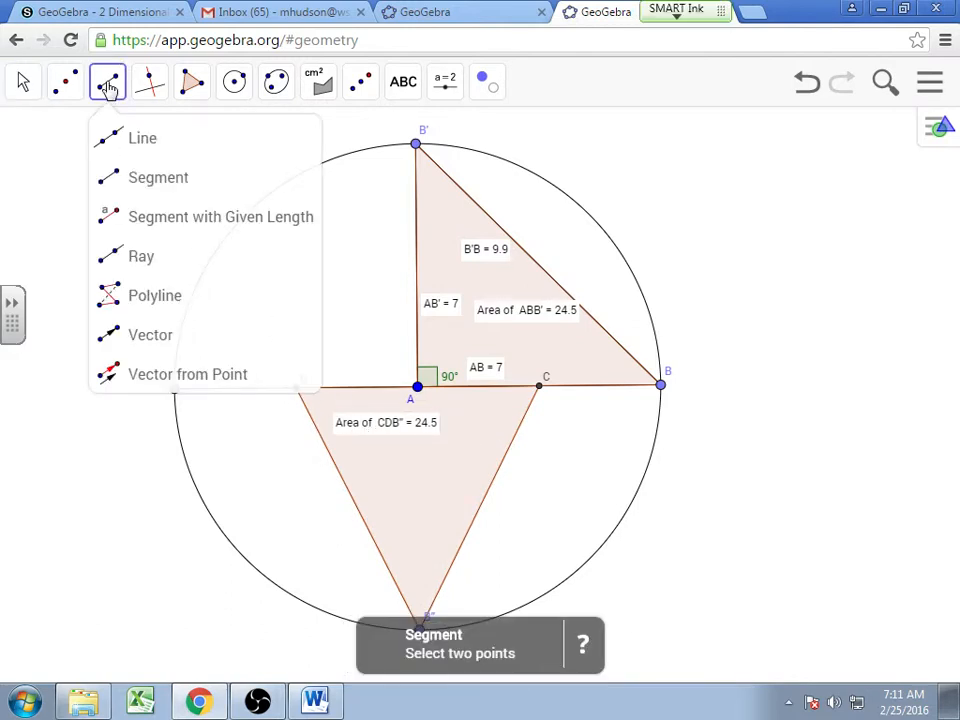
{"action": "left_click", "coordinate": [145, 180]}
{"action": "left_click", "coordinate": [418, 387]}
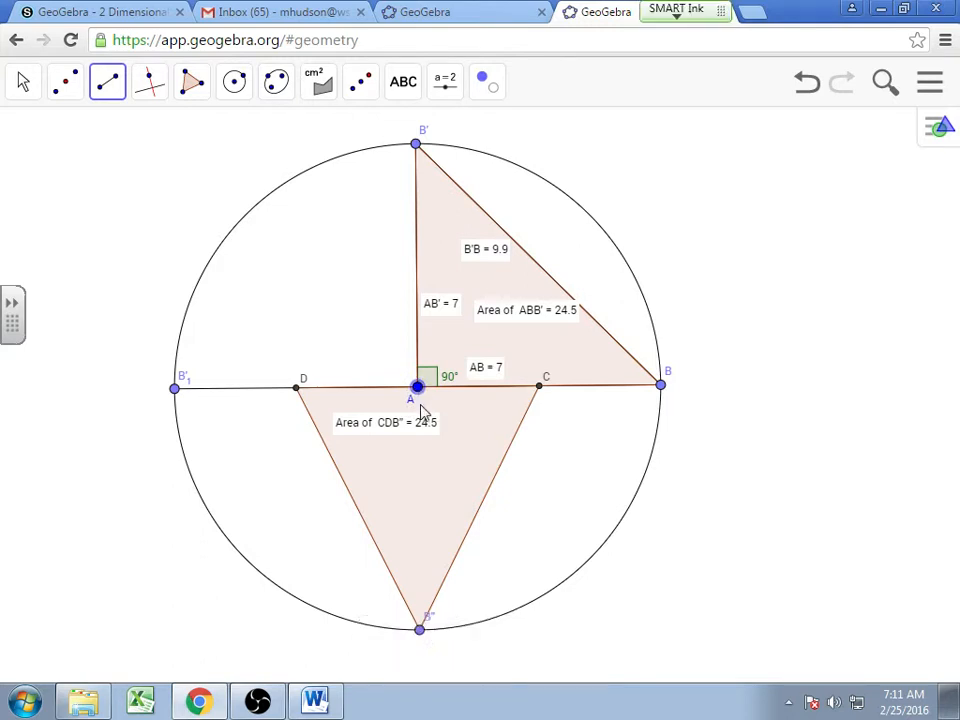
{"action": "left_click", "coordinate": [419, 628]}
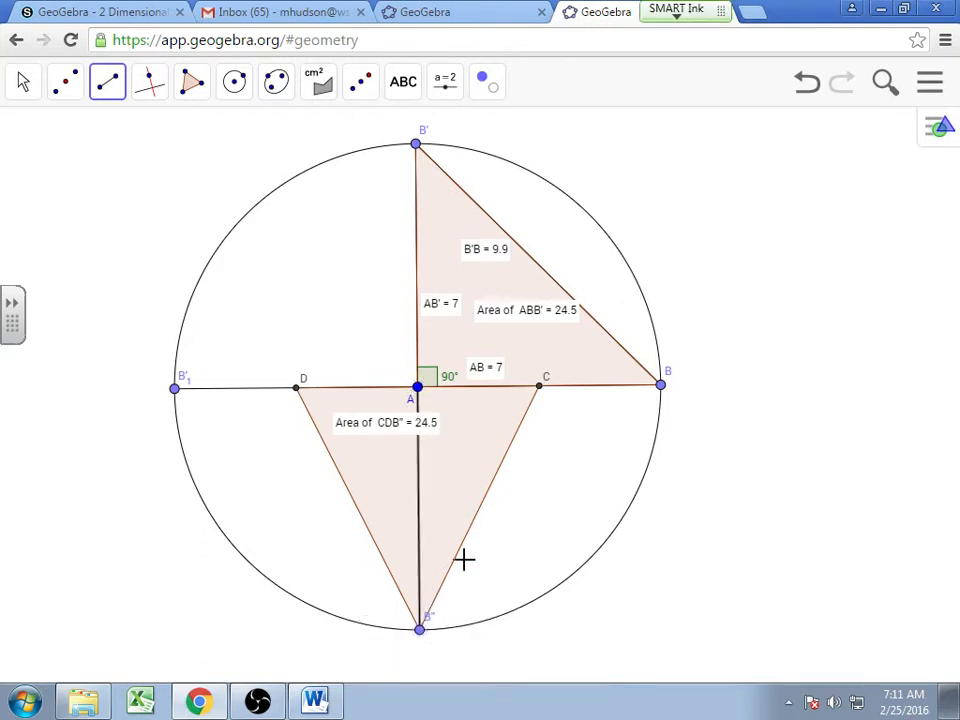
Measure the distance from point A to point B'' with the Distance or Length tool
{"action": "left_click", "coordinate": [317, 81]}
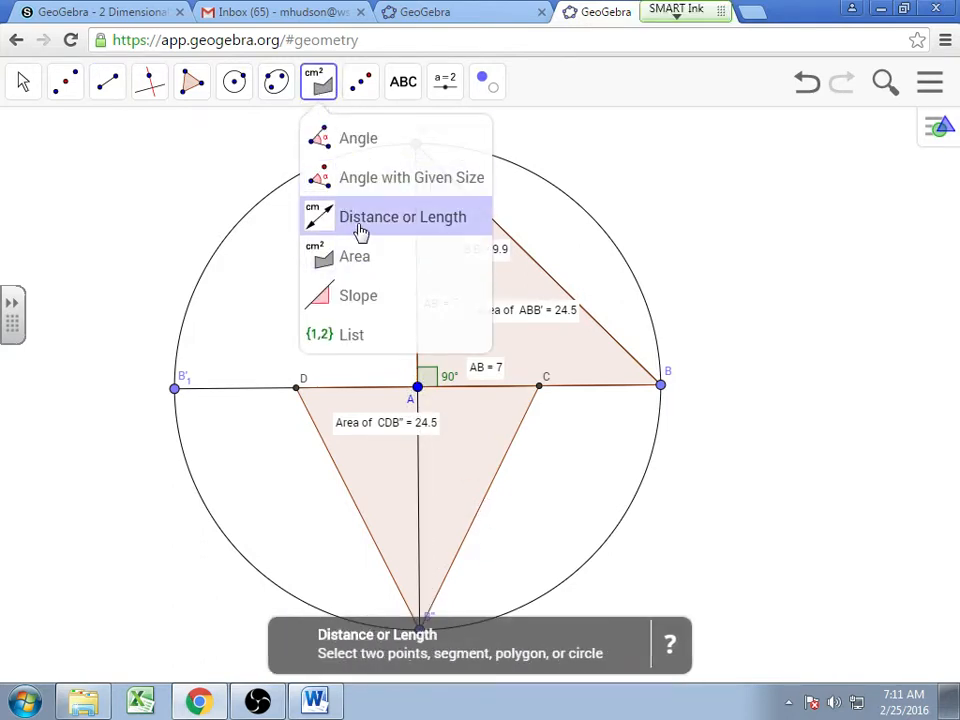
{"action": "left_click", "coordinate": [358, 220]}
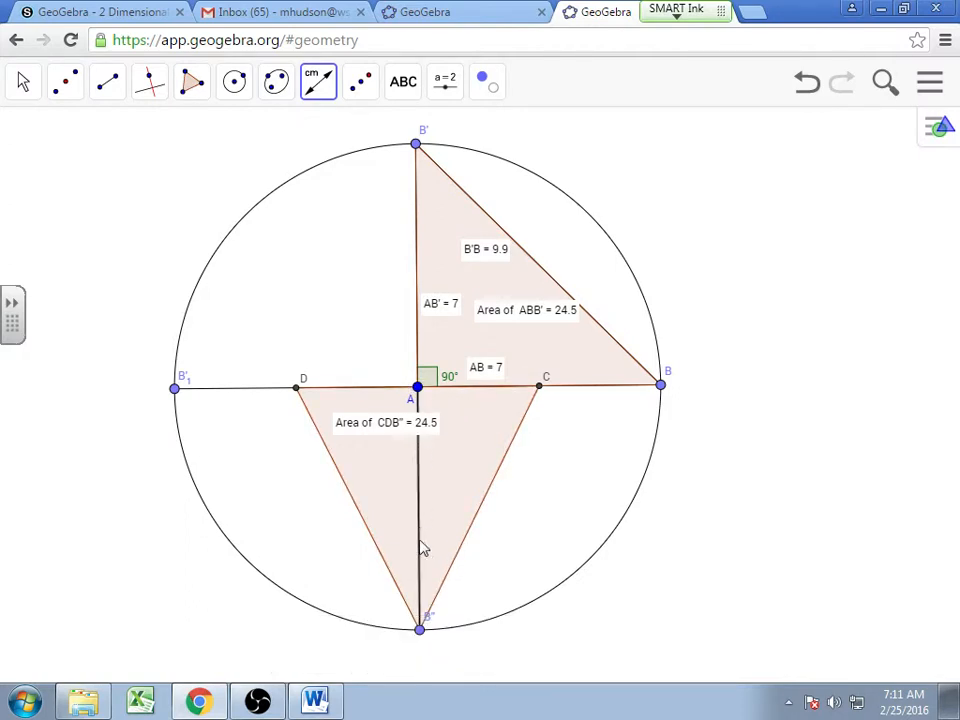
{"action": "left_click", "coordinate": [417, 386]}
{"action": "left_click", "coordinate": [420, 629]}
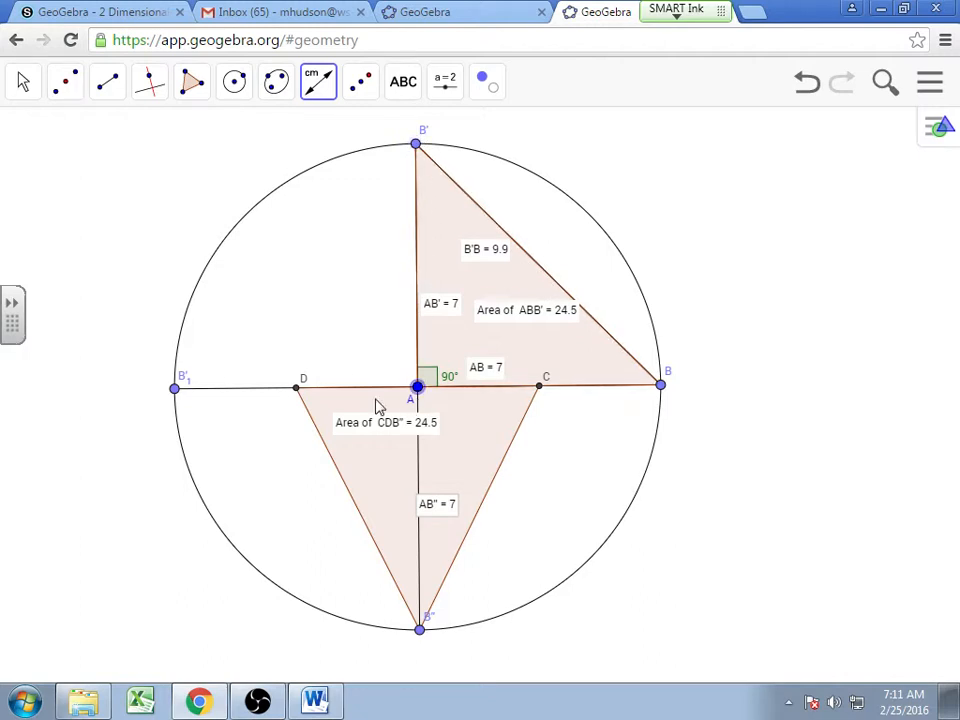
Move the area and AB'' measurement texts lower inside triangle CDB'' so they do not crowd each other
{"action": "left_click", "coordinate": [23, 82]}
{"action": "left_click_drag", "start_coordinate": [377, 428], "coordinate": [388, 470]}
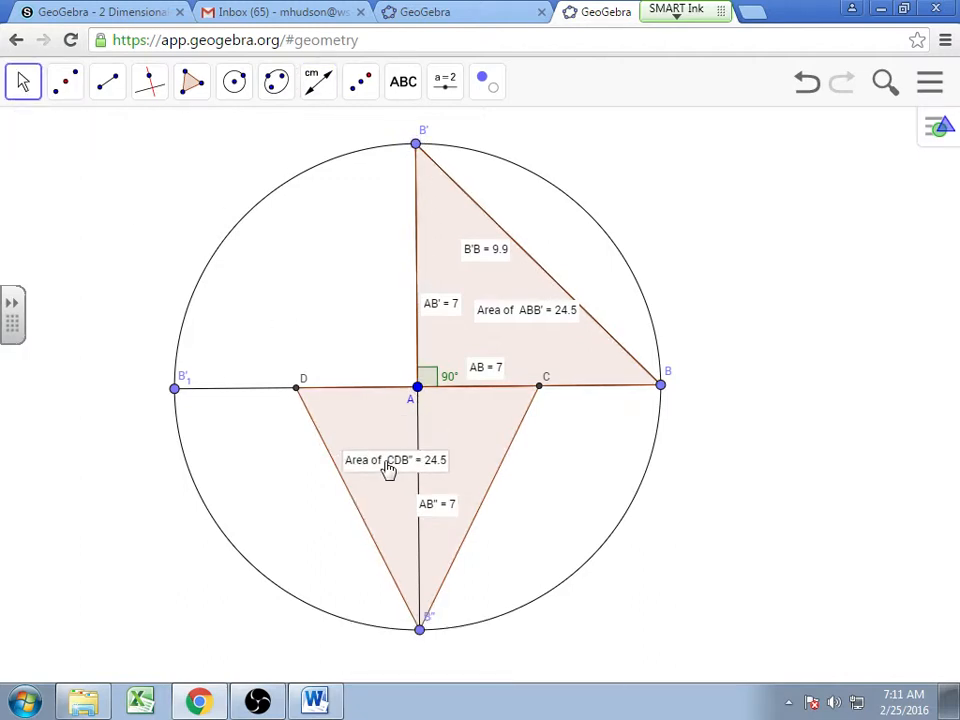
{"action": "left_click_drag", "start_coordinate": [420, 506], "coordinate": [436, 532]}
{"action": "left_click_drag", "start_coordinate": [401, 476], "coordinate": [414, 497]}
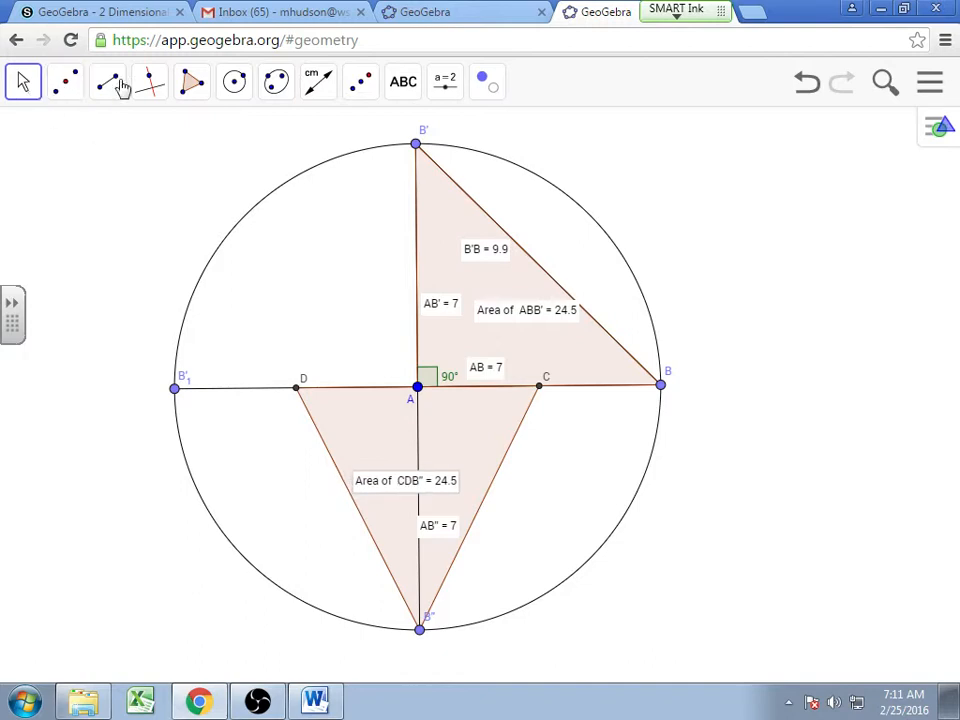
Measure the distance between points C and D and try to move its text below point A
{"action": "left_click", "coordinate": [318, 81]}
{"action": "left_click", "coordinate": [321, 214]}
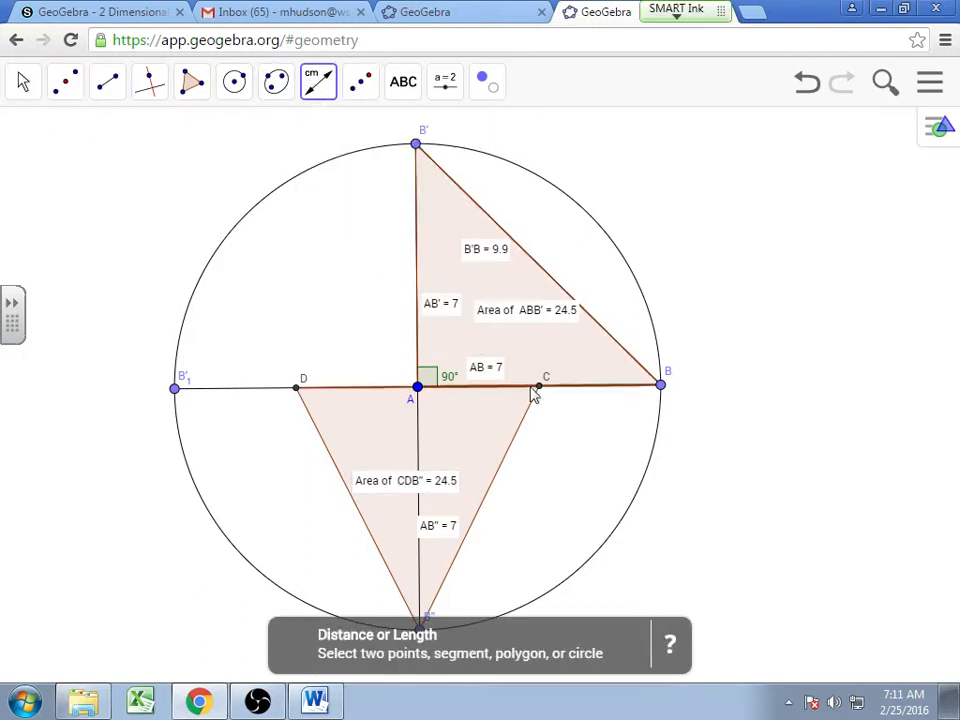
{"action": "left_click", "coordinate": [296, 389]}
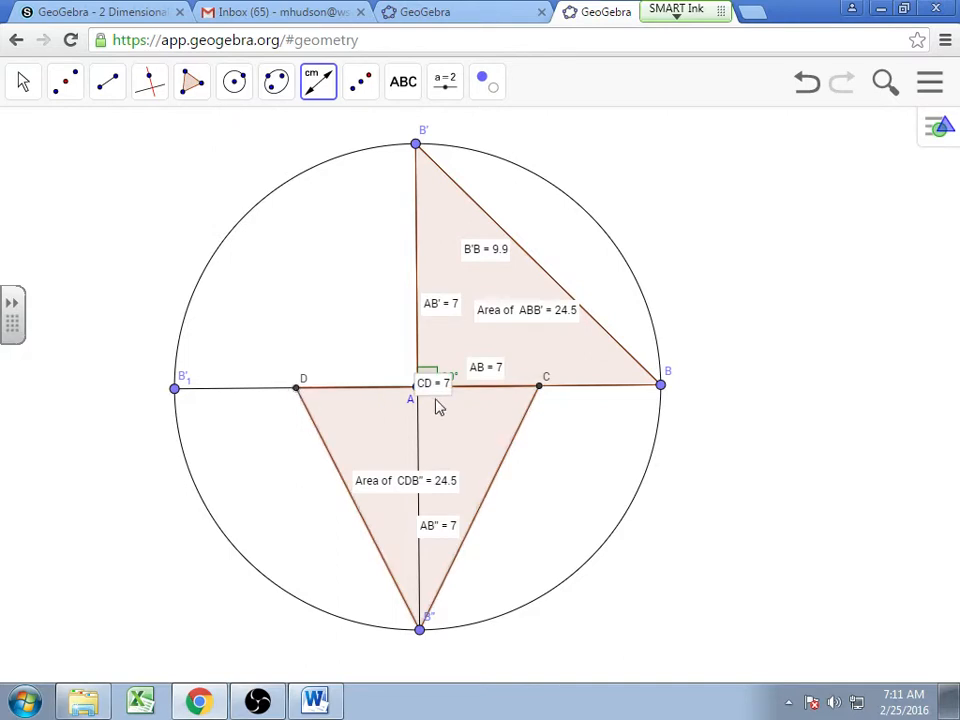
{"action": "left_click", "coordinate": [25, 86]}
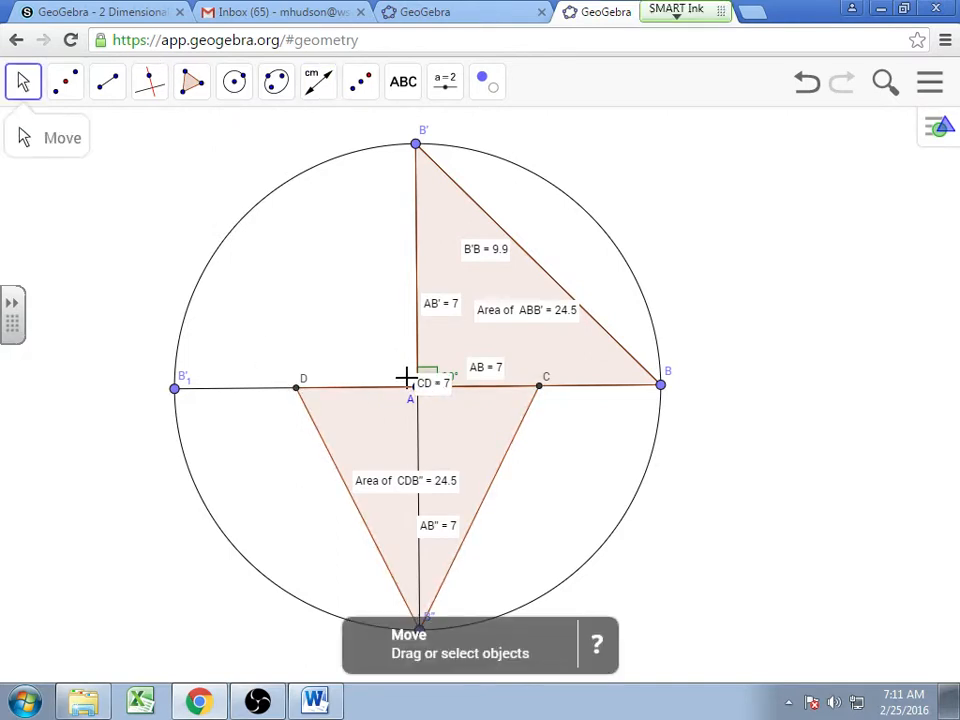
{"action": "left_click_drag", "start_coordinate": [422, 407], "coordinate": [441, 430]}
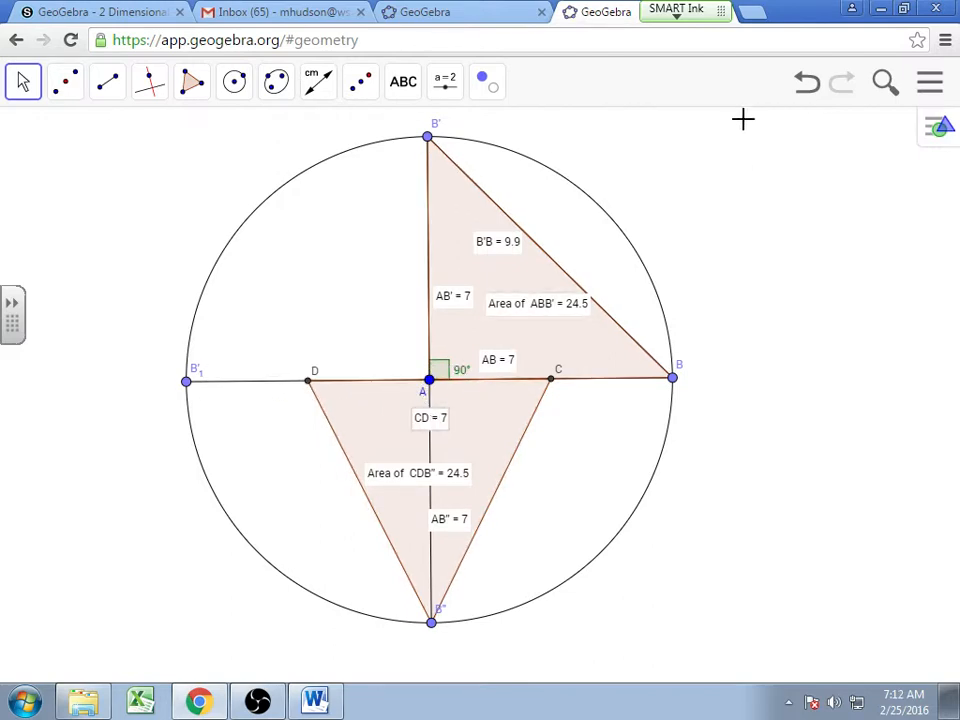
Undo the CD distance measurement and the repositioning that followed it
{"action": "left_click", "coordinate": [806, 88]}
{"action": "left_click", "coordinate": [806, 90]}
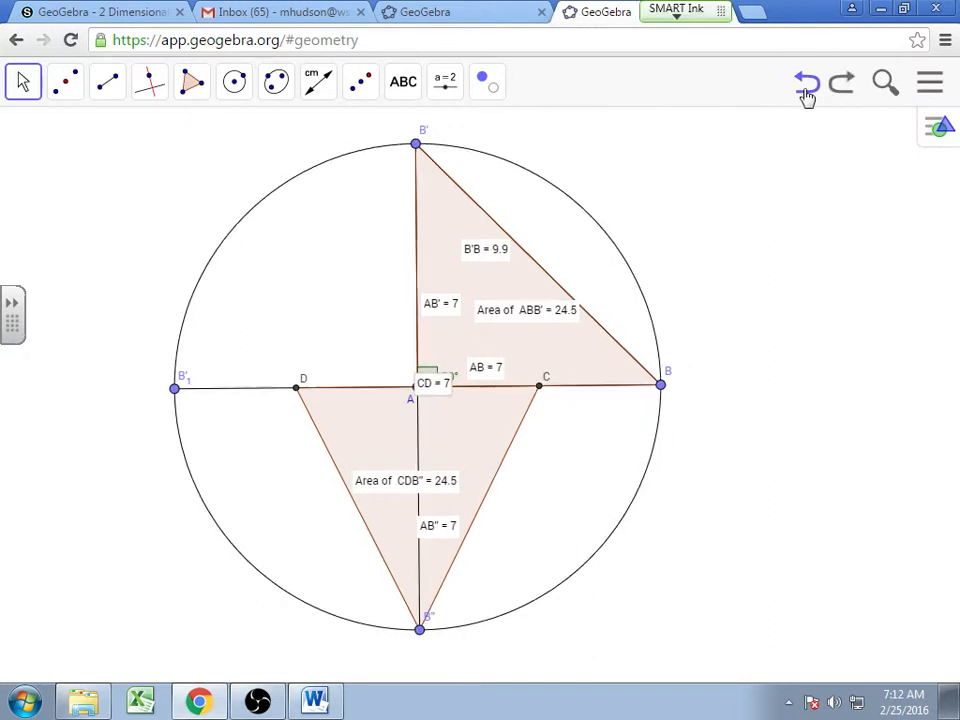
{"action": "left_click", "coordinate": [806, 88]}
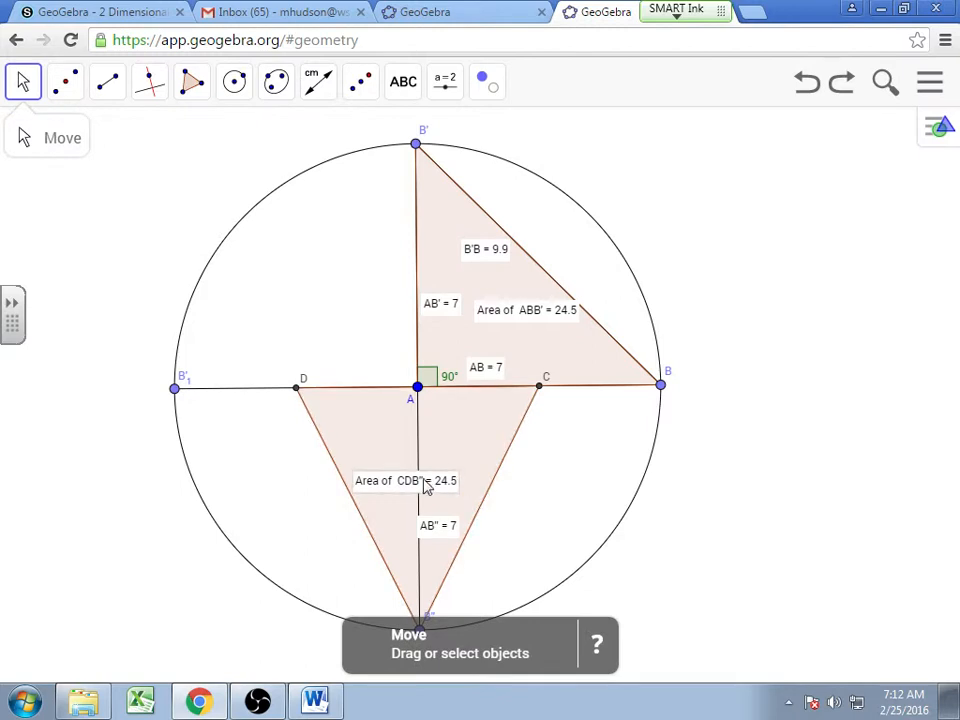
Center the area text and the AB'' measurement text on segment AB'' inside triangle CDB''
{"action": "left_click_drag", "start_coordinate": [423, 487], "coordinate": [434, 437]}
{"action": "left_click_drag", "start_coordinate": [420, 505], "coordinate": [432, 463]}
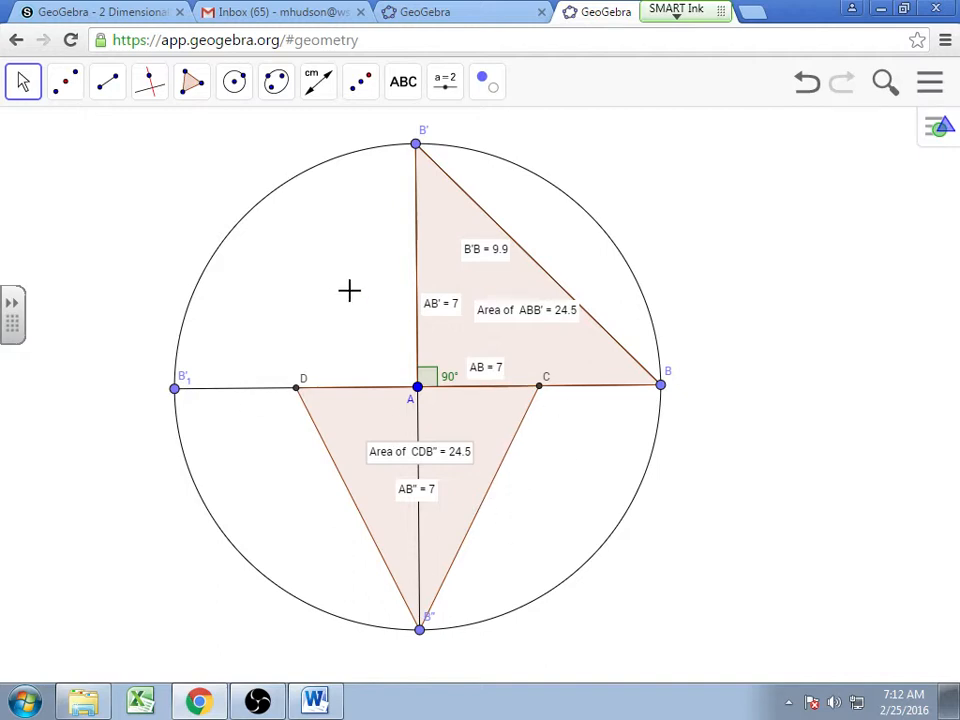
{"action": "left_click", "coordinate": [22, 86]}
Draw a segment from point B' to point B'1 at the opposite end of the horizontal diameter from B
{"action": "left_click", "coordinate": [107, 81]}
{"action": "left_click", "coordinate": [141, 187]}
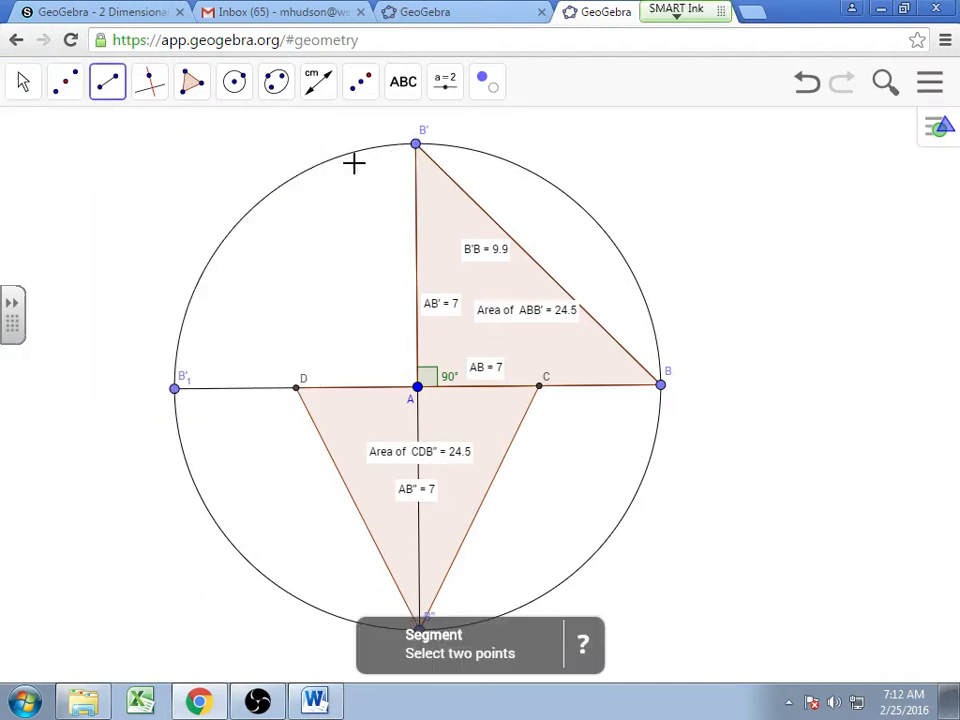
{"action": "left_click", "coordinate": [414, 146]}
{"action": "left_click", "coordinate": [190, 379]}
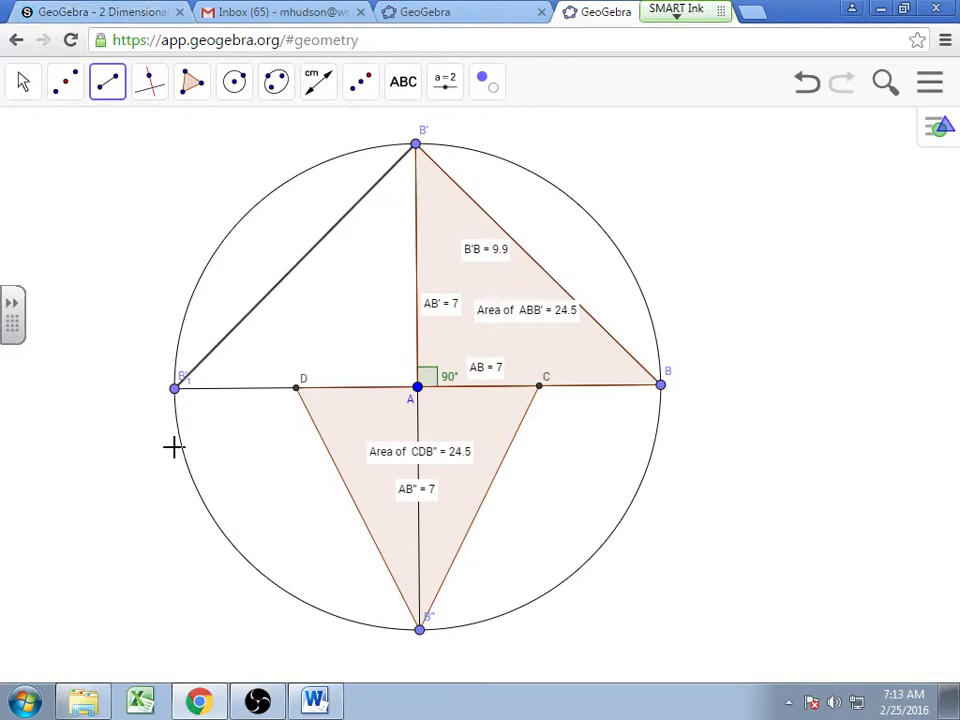
Construct the midpoint of points B'1 and B' with the Midpoint or Center tool
{"action": "left_click", "coordinate": [72, 88]}
{"action": "left_click", "coordinate": [131, 306]}
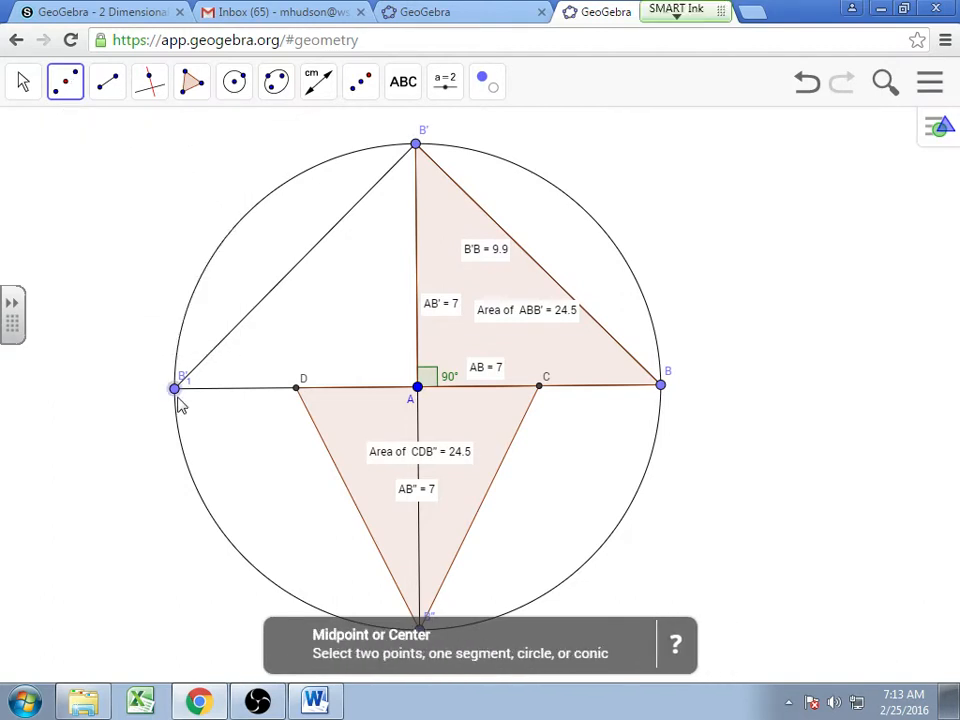
{"action": "left_click", "coordinate": [175, 388]}
{"action": "left_click", "coordinate": [416, 145]}
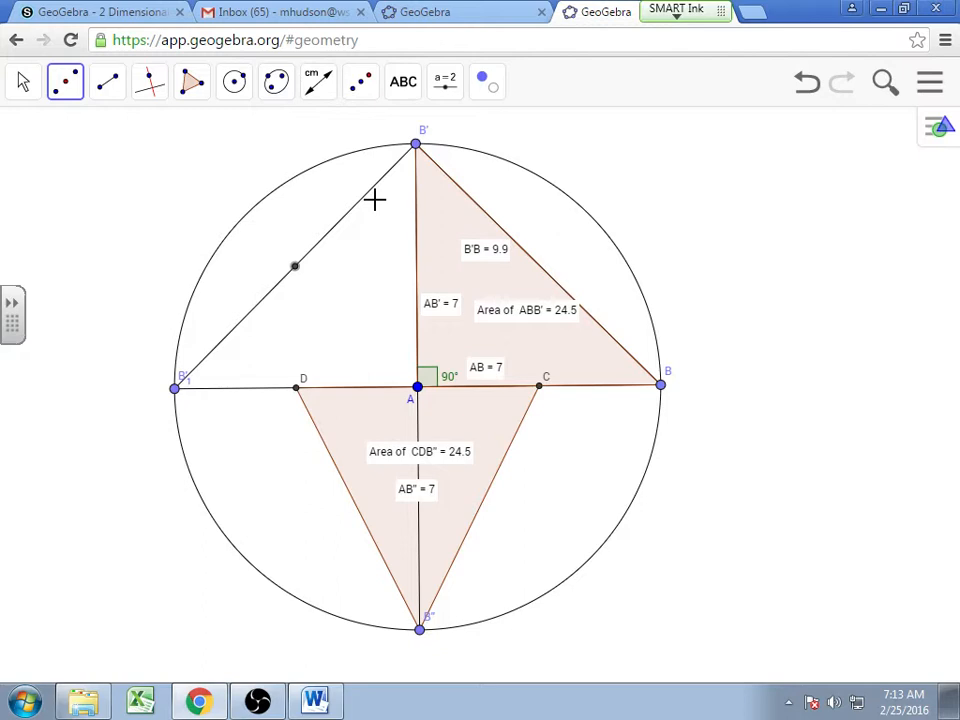
Show the label of the midpoint on segment B'1B'
{"action": "left_click", "coordinate": [38, 90]}
{"action": "left_click", "coordinate": [62, 88]}
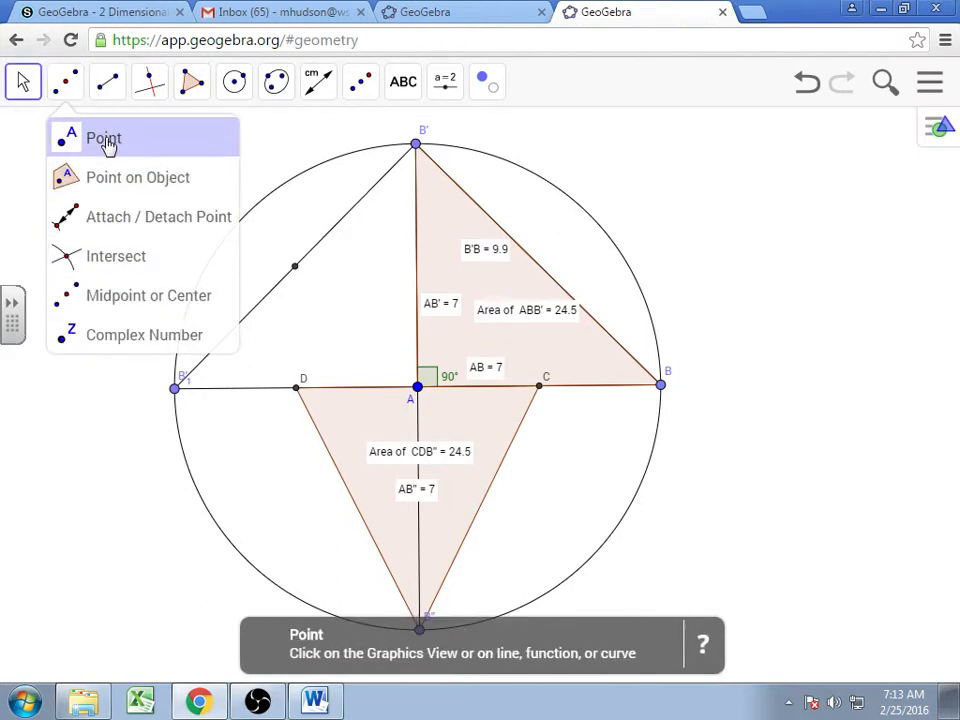
{"action": "left_click", "coordinate": [37, 123]}
{"action": "left_click", "coordinate": [27, 93]}
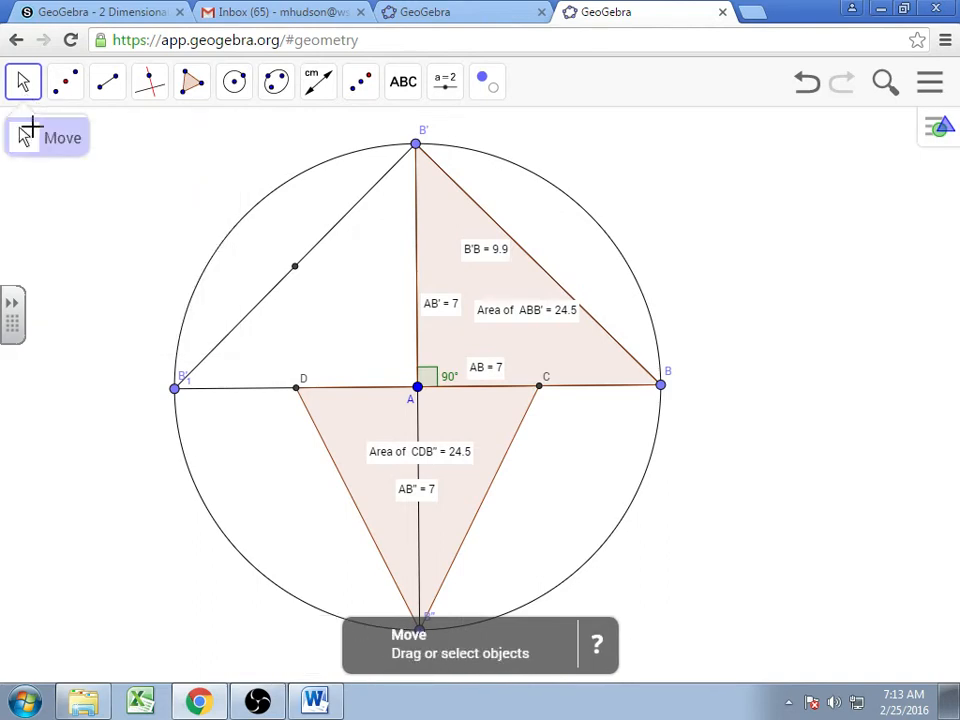
{"action": "left_click", "coordinate": [31, 130]}
{"action": "right_click", "coordinate": [294, 269]}
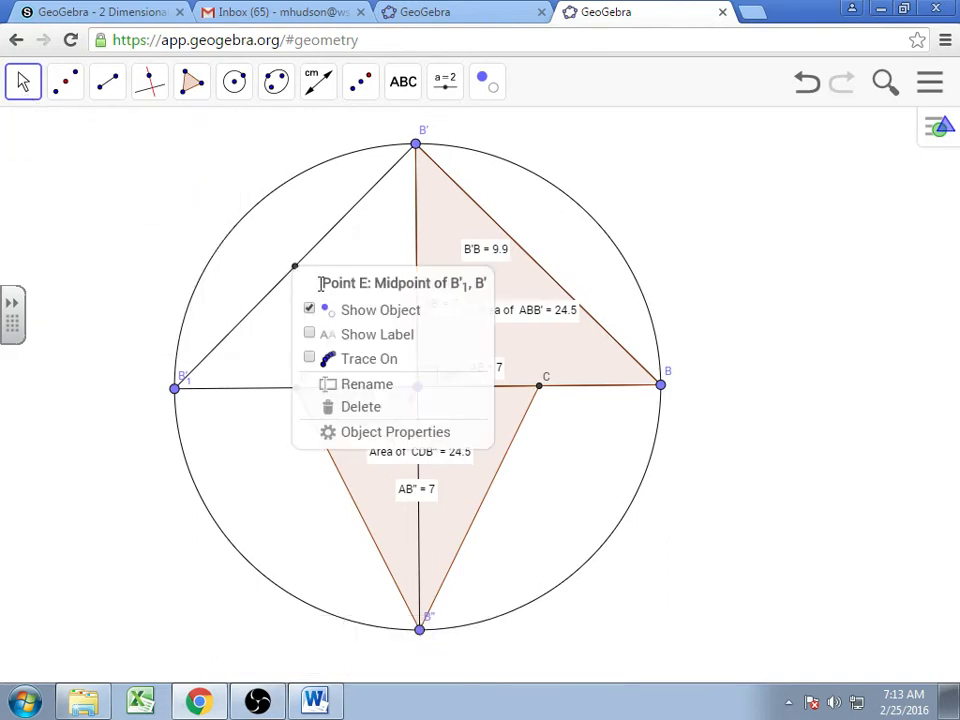
{"action": "left_click", "coordinate": [312, 334]}
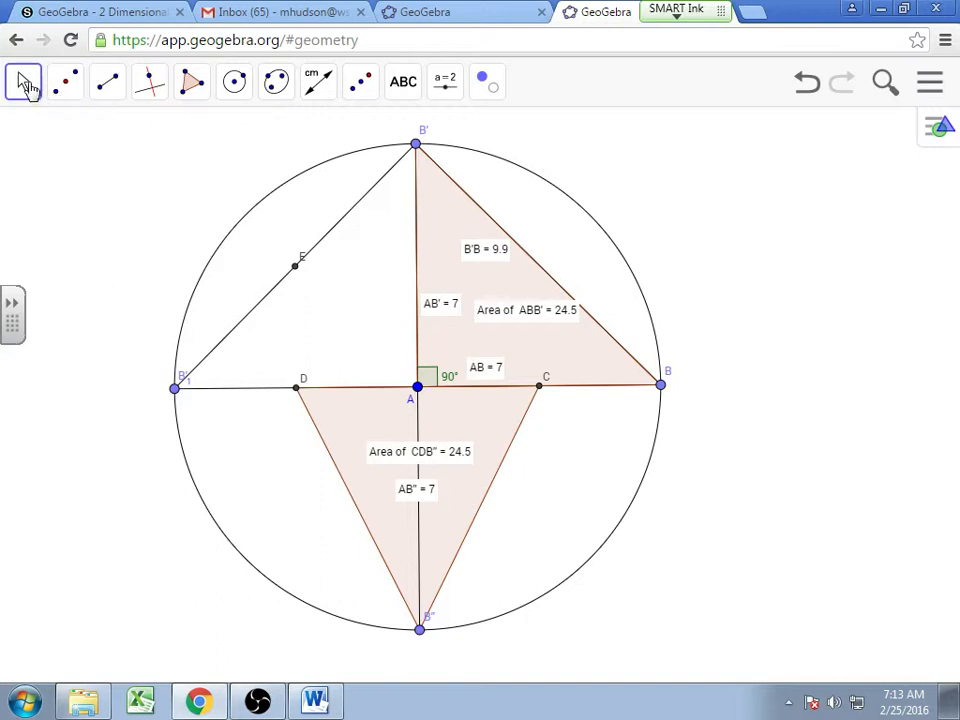
Move the label of midpoint E to just below the point on segment B'1B'
{"action": "left_click", "coordinate": [23, 81]}
{"action": "left_click_drag", "start_coordinate": [306, 260], "coordinate": [303, 272]}
Switch to the Schoology assignment page and read instruction 30, highlighting its definition of a tangent line
{"action": "left_click", "coordinate": [52, 10]}
{"action": "scroll", "coordinate": [514, 358], "scroll_direction": "down", "scroll_amount": 6}
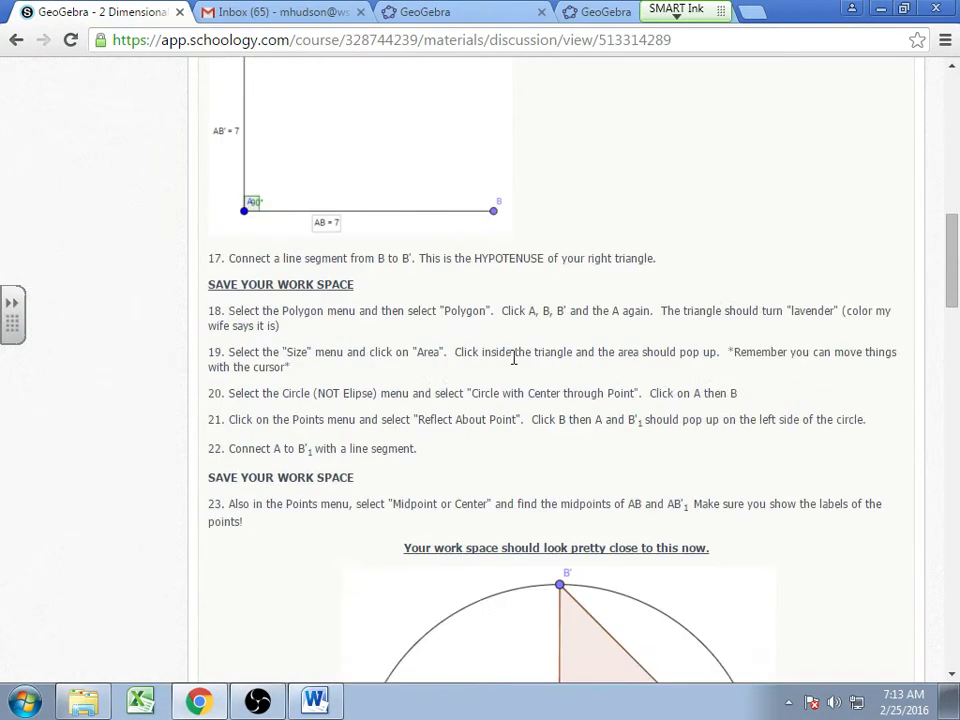
{"action": "scroll", "coordinate": [514, 358], "scroll_direction": "down", "scroll_amount": 5}
{"action": "scroll", "coordinate": [514, 358], "scroll_direction": "up", "scroll_amount": 1}
{"action": "scroll", "coordinate": [514, 358], "scroll_direction": "down", "scroll_amount": 5}
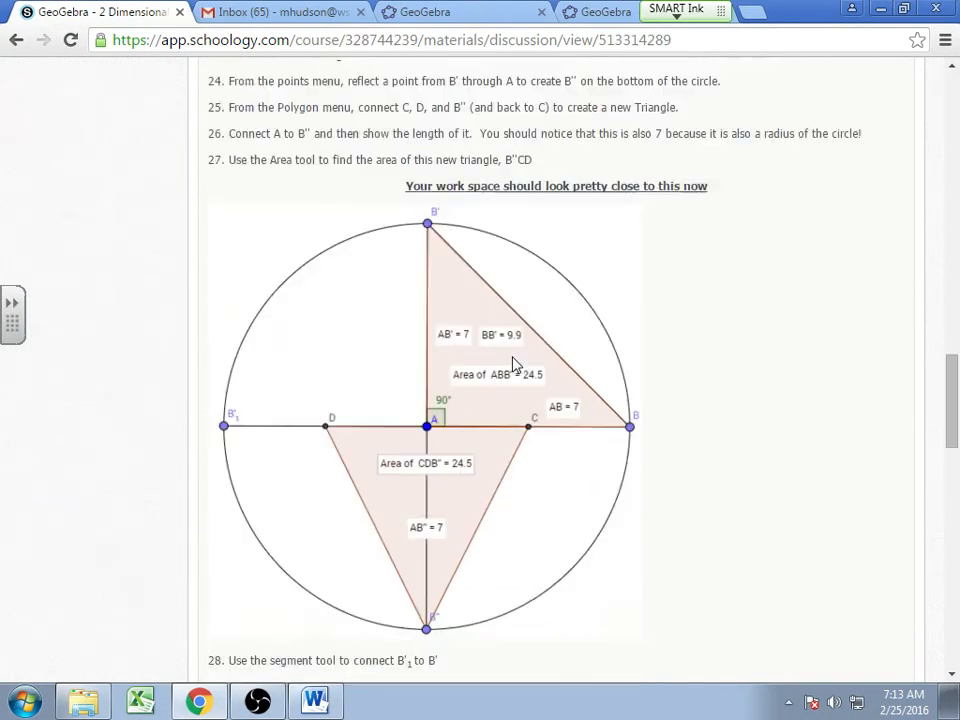
{"action": "scroll", "coordinate": [514, 365], "scroll_direction": "down", "scroll_amount": 4}
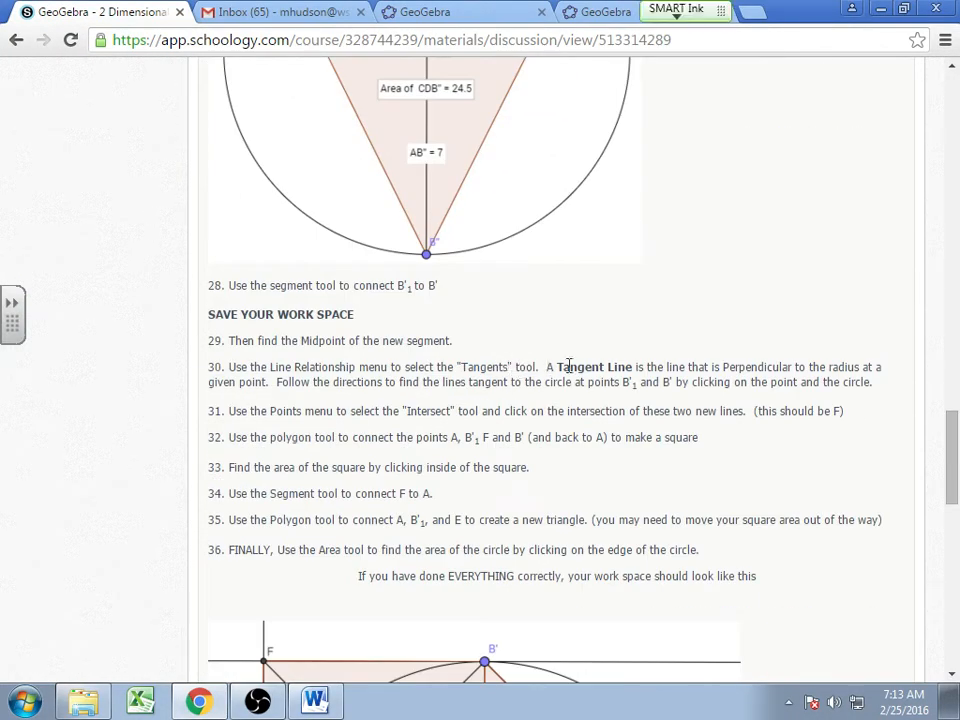
{"action": "left_click_drag", "start_coordinate": [545, 367], "coordinate": [270, 381]}
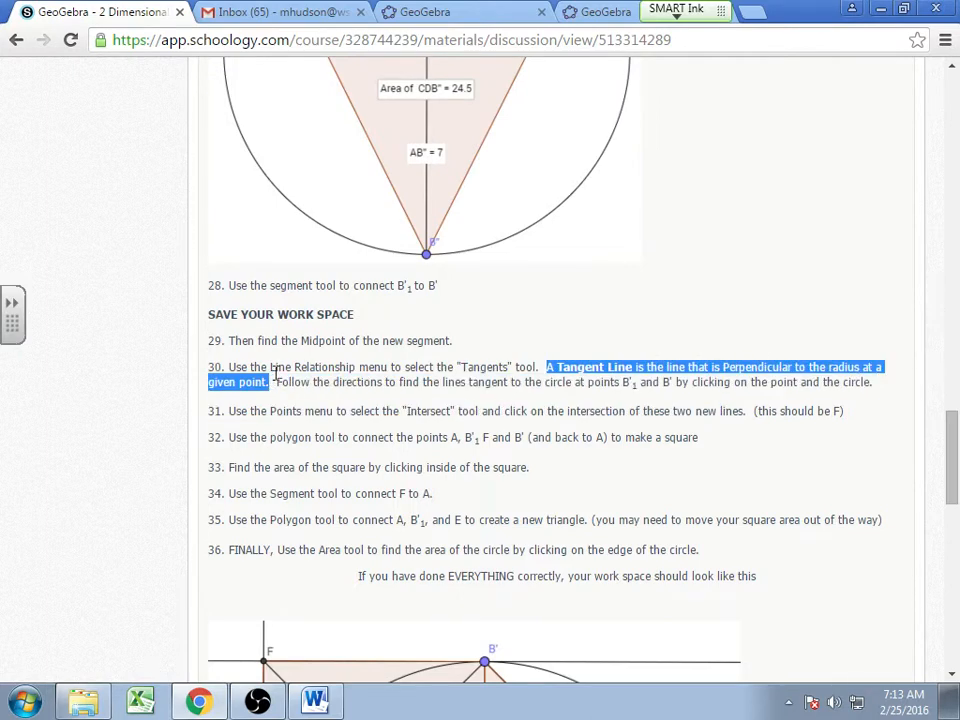
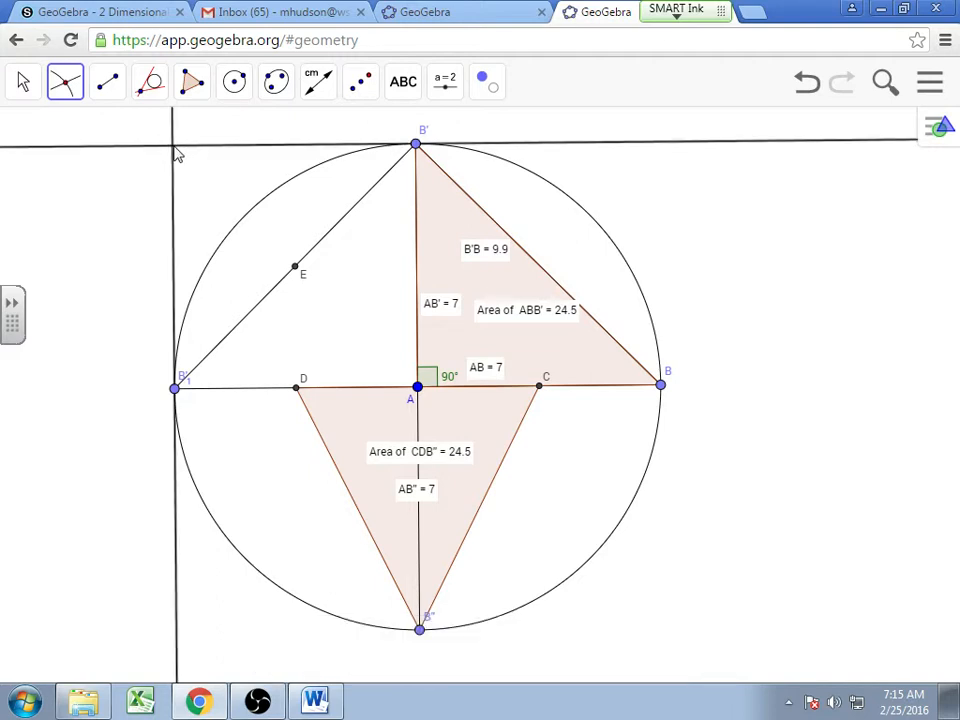
Mark the intersection of the two tangent lines through B'1 and B' with a point and show its label
{"action": "left_click", "coordinate": [172, 146]}
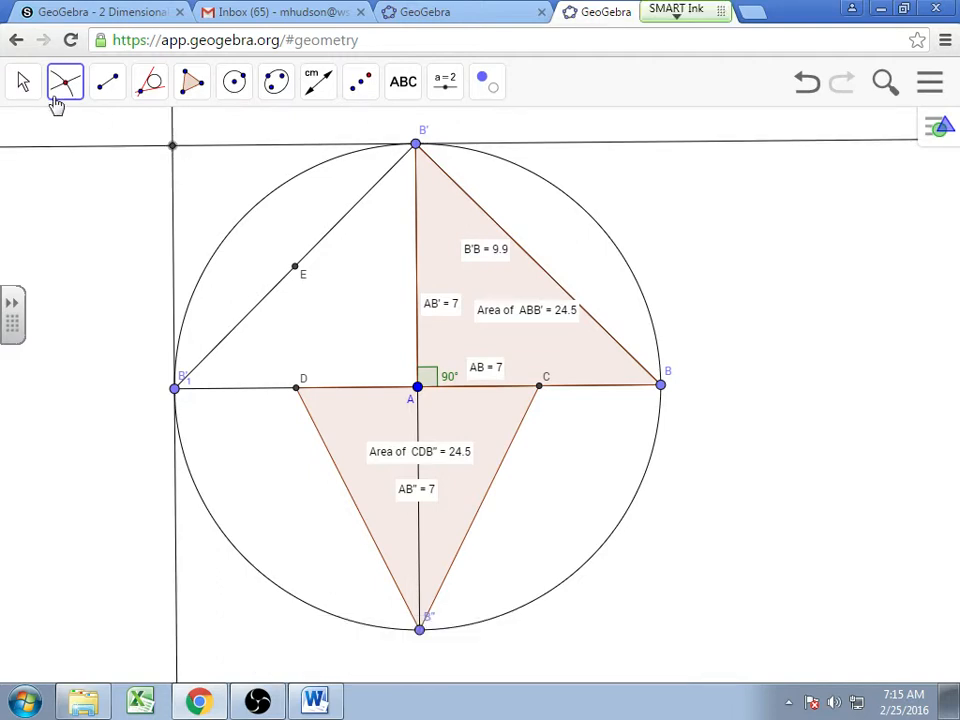
{"action": "left_click", "coordinate": [36, 80]}
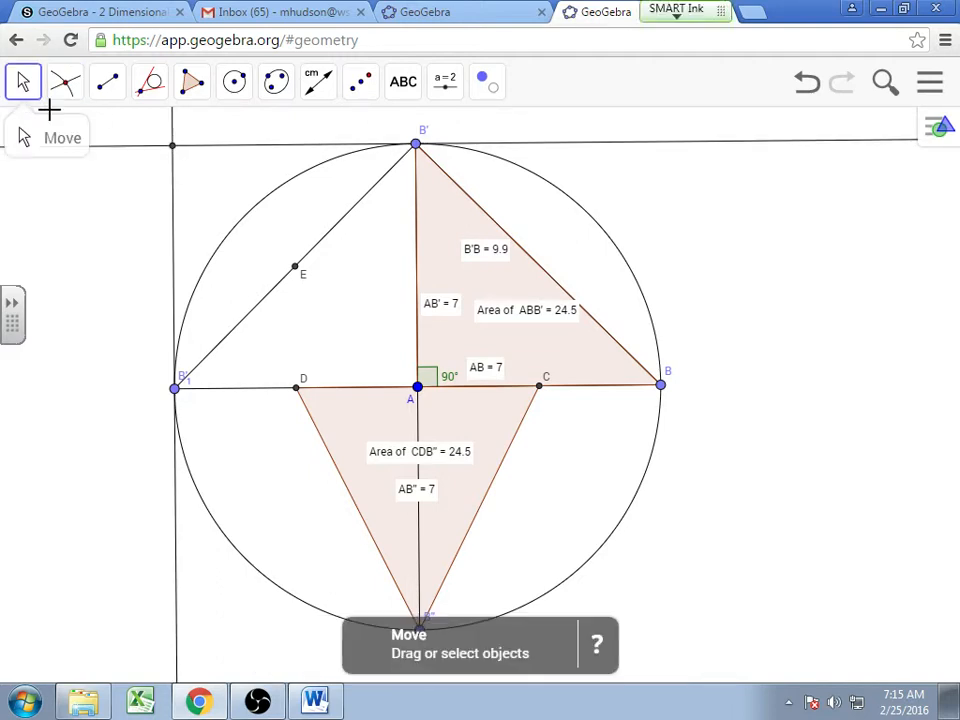
{"action": "right_click", "coordinate": [173, 146]}
{"action": "left_click", "coordinate": [186, 212]}
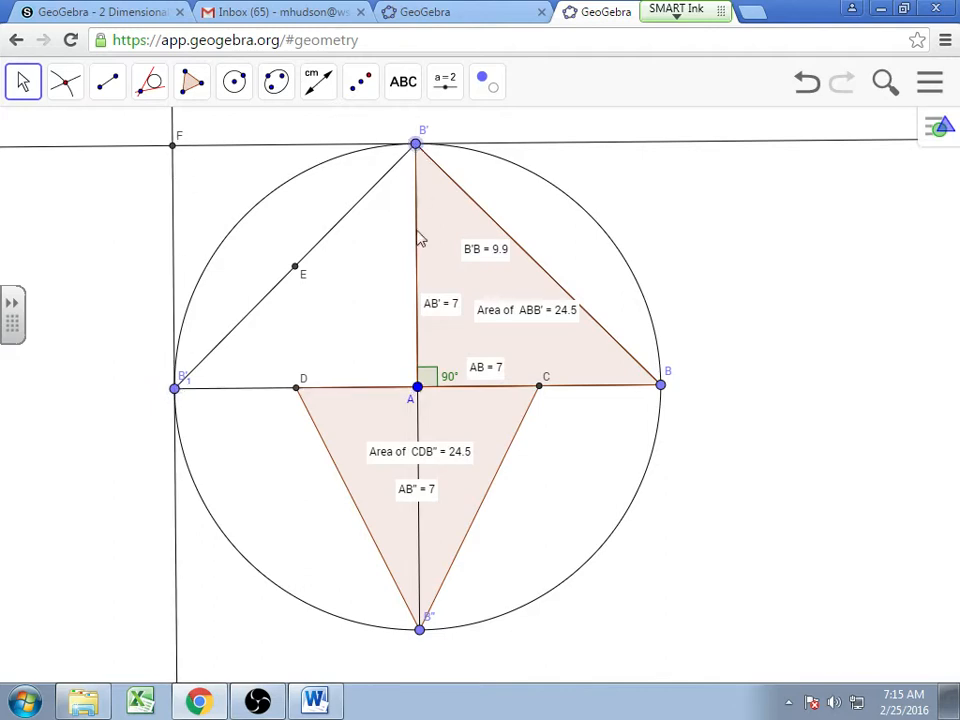
Build a square with the Polygon tool through points A, B'1, F and B', closing it at A
{"action": "left_click", "coordinate": [192, 82]}
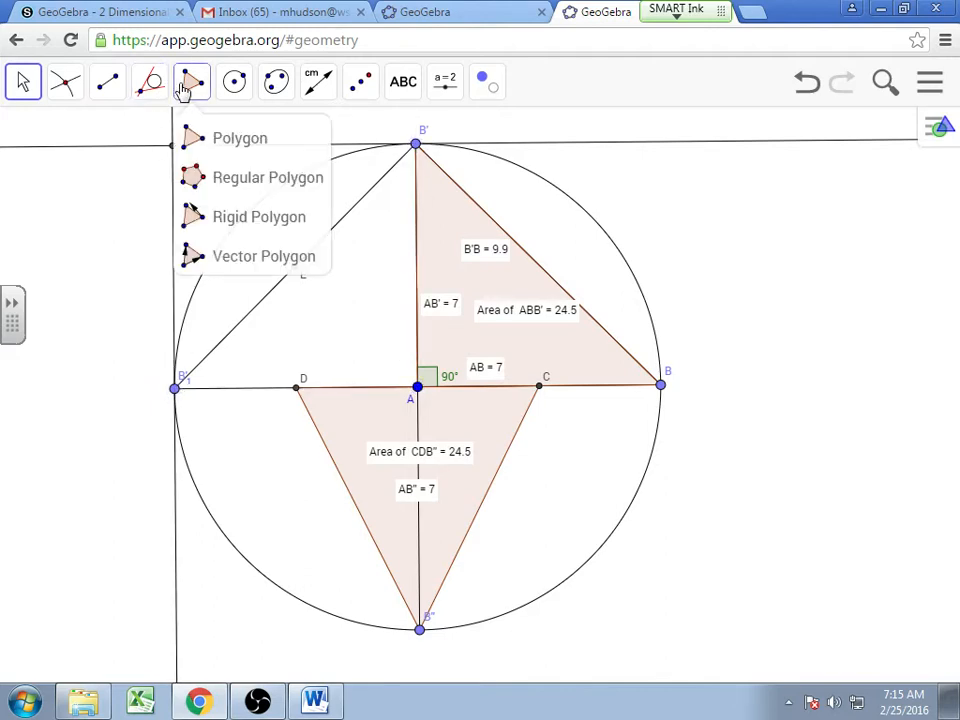
{"action": "left_click", "coordinate": [220, 138]}
{"action": "left_click", "coordinate": [417, 387]}
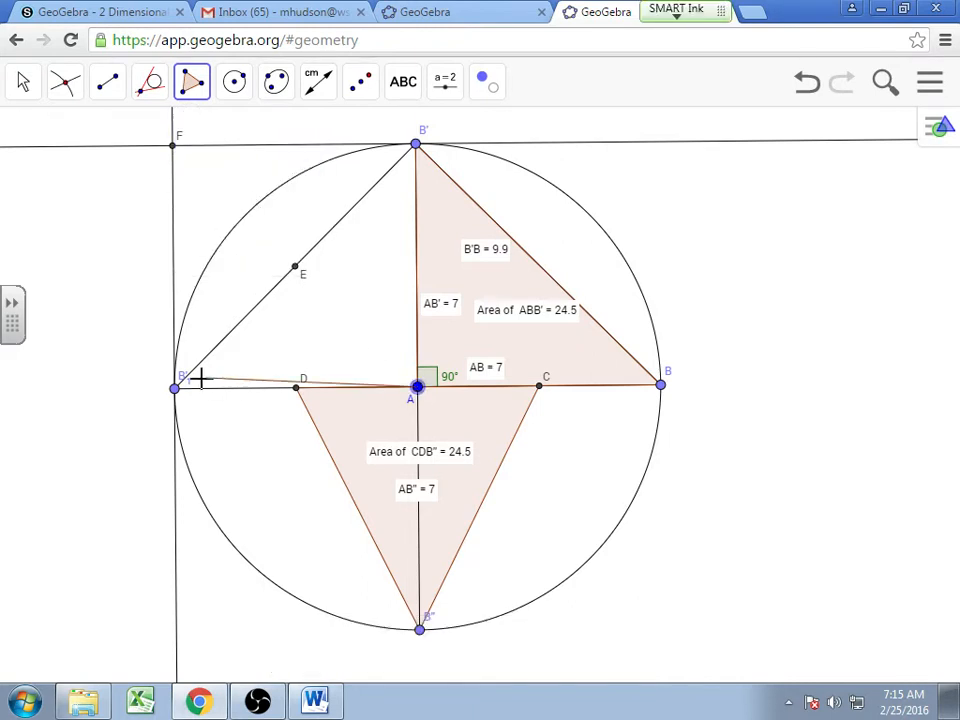
{"action": "left_click", "coordinate": [174, 388]}
{"action": "left_click", "coordinate": [172, 146]}
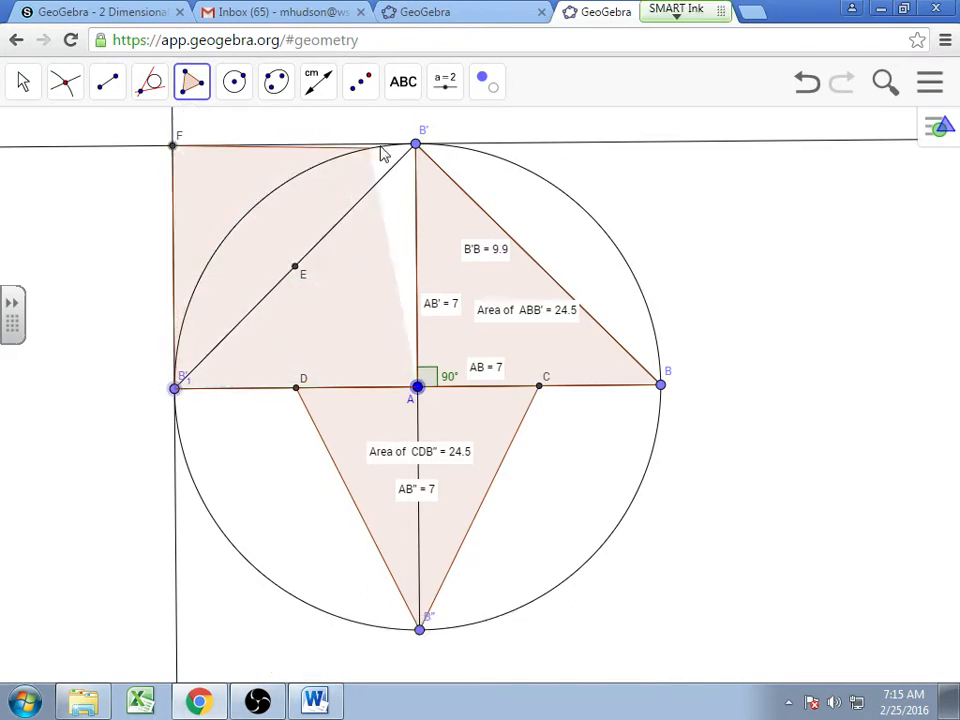
{"action": "left_click", "coordinate": [416, 146]}
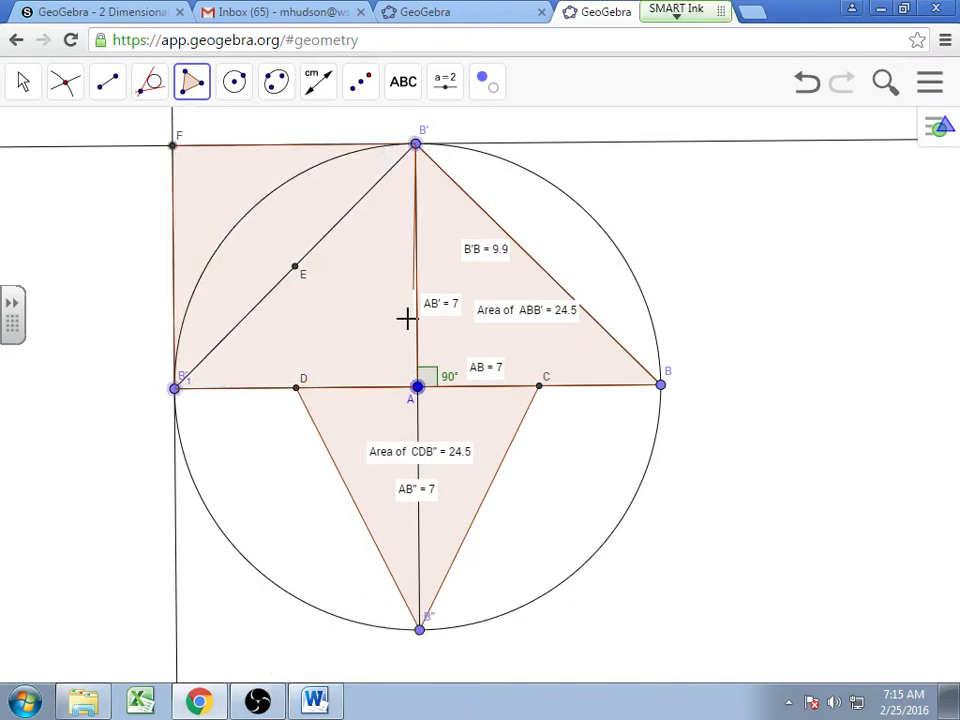
{"action": "left_click", "coordinate": [418, 388]}
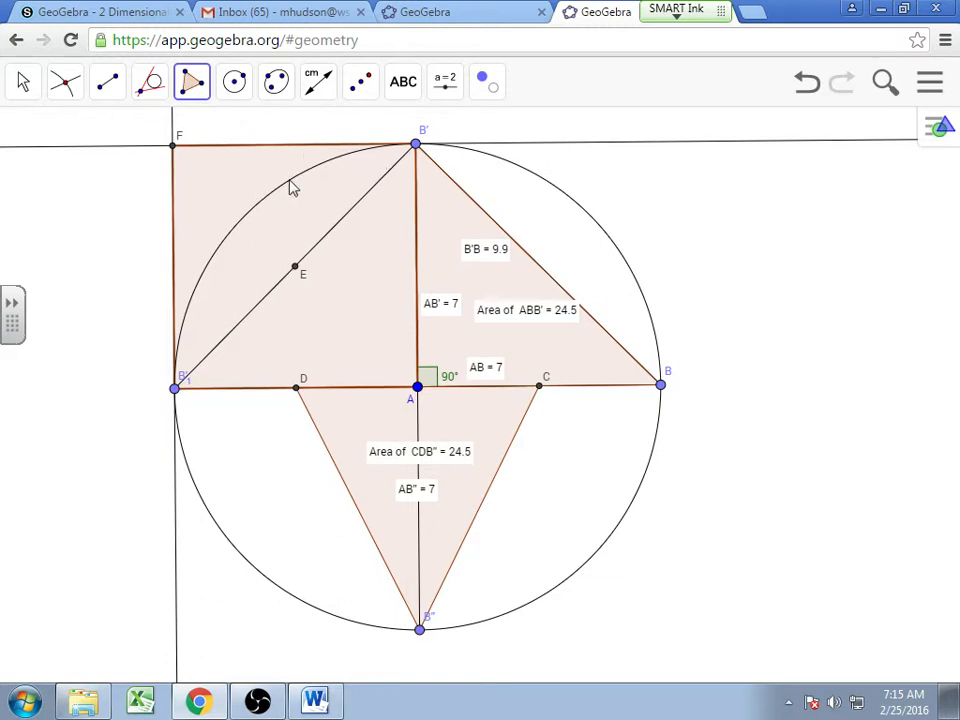
Measure the area of square AB'1FB' and place its area text near side FB', clear of the diagonal
{"action": "left_click", "coordinate": [326, 88]}
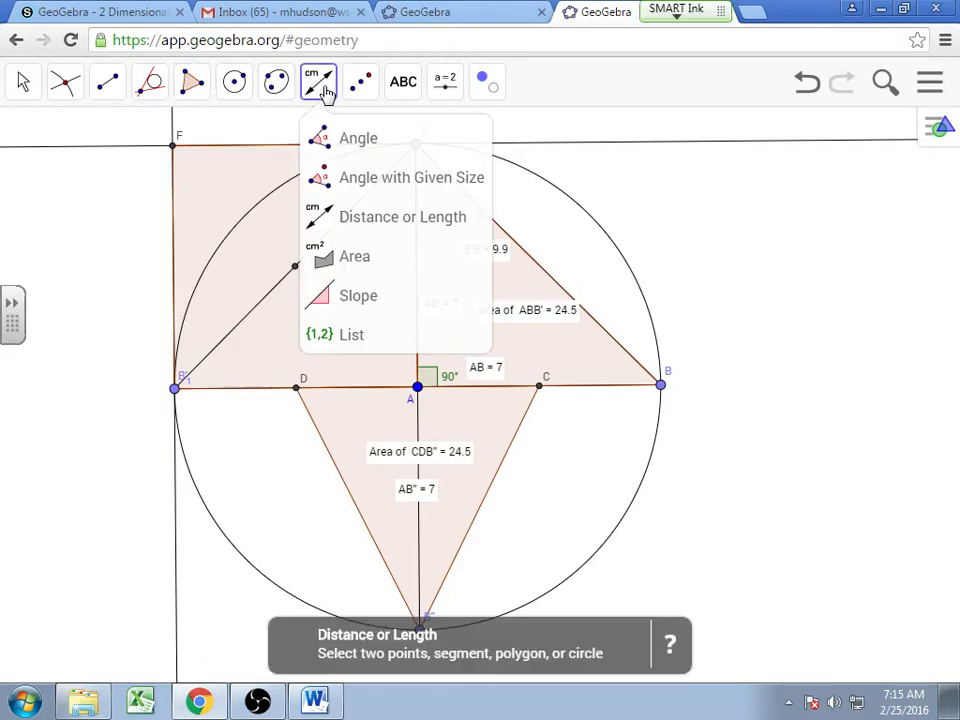
{"action": "left_click", "coordinate": [322, 255]}
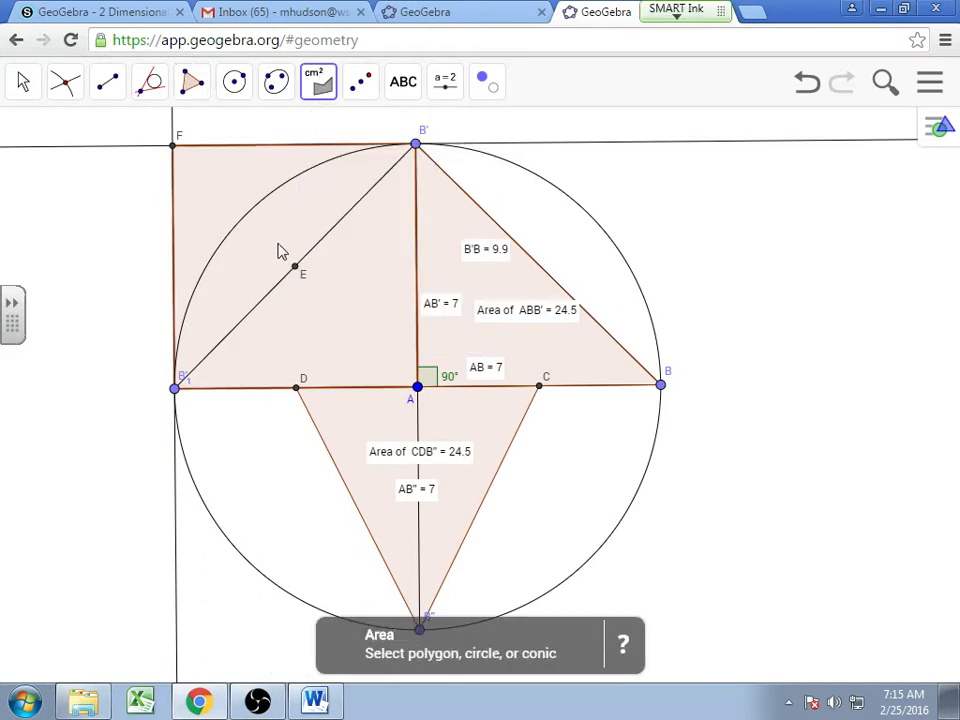
{"action": "left_click", "coordinate": [268, 242]}
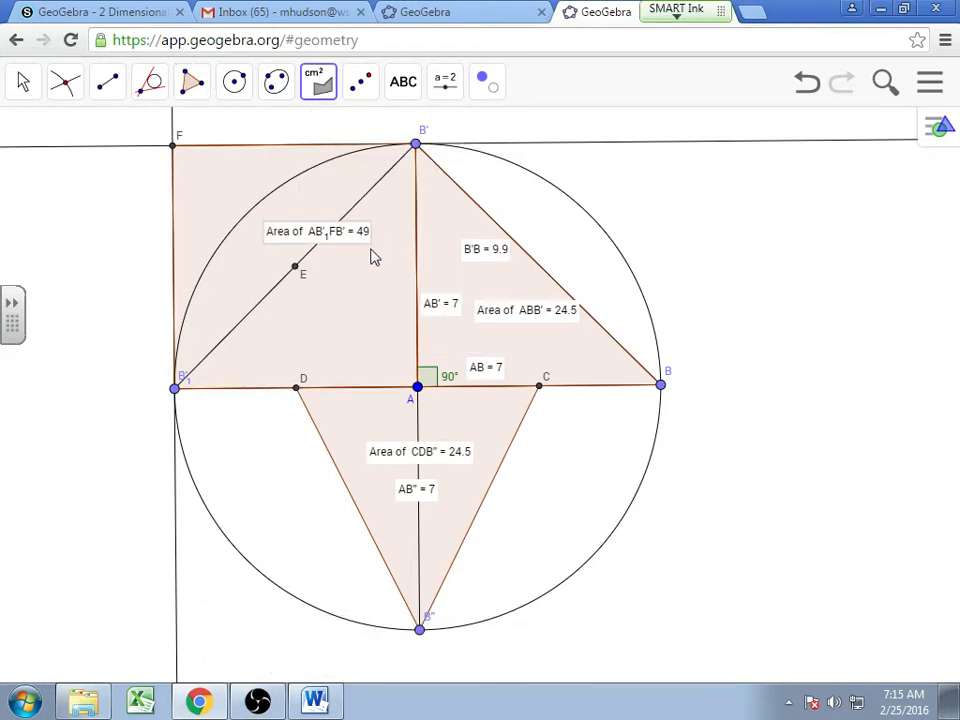
{"action": "left_click", "coordinate": [23, 82]}
{"action": "left_click_drag", "start_coordinate": [343, 237], "coordinate": [300, 186]}
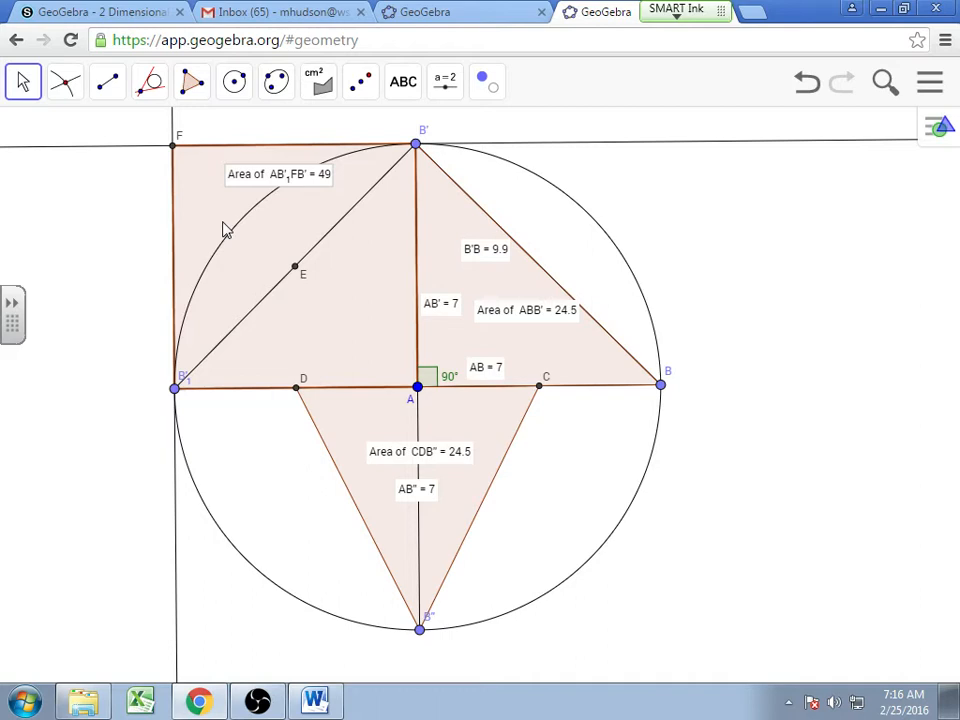
Draw a segment from point F to the circle's center A
{"action": "left_click", "coordinate": [106, 85]}
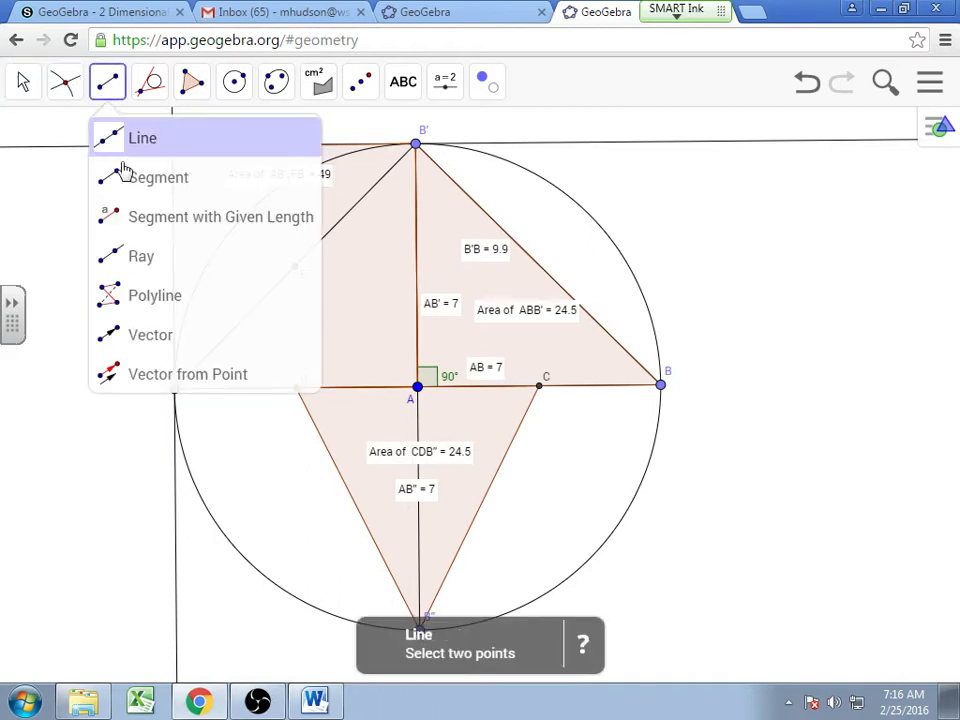
{"action": "left_click", "coordinate": [140, 177]}
{"action": "left_click", "coordinate": [173, 147]}
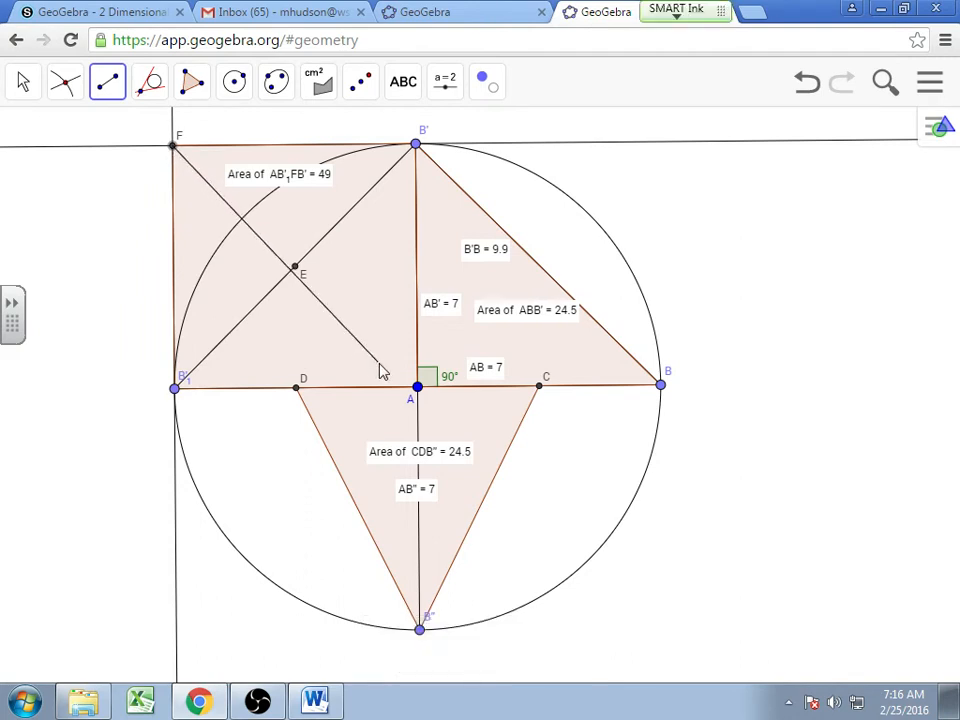
{"action": "left_click", "coordinate": [418, 390]}
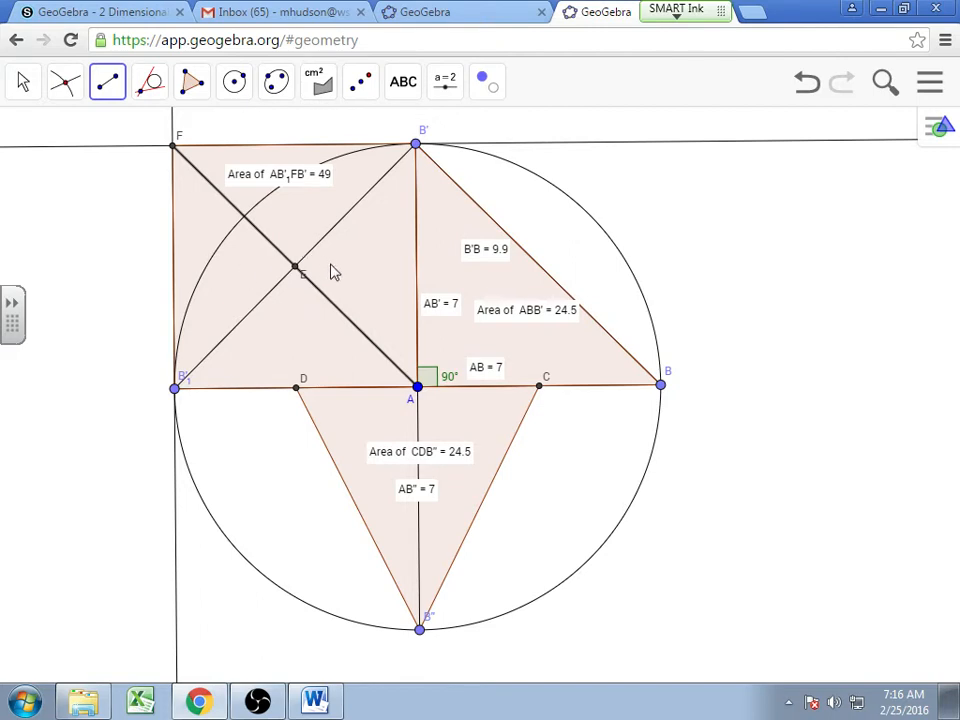
Measure the angle at point E between points B' and F with the Angle tool
{"action": "left_click", "coordinate": [318, 80]}
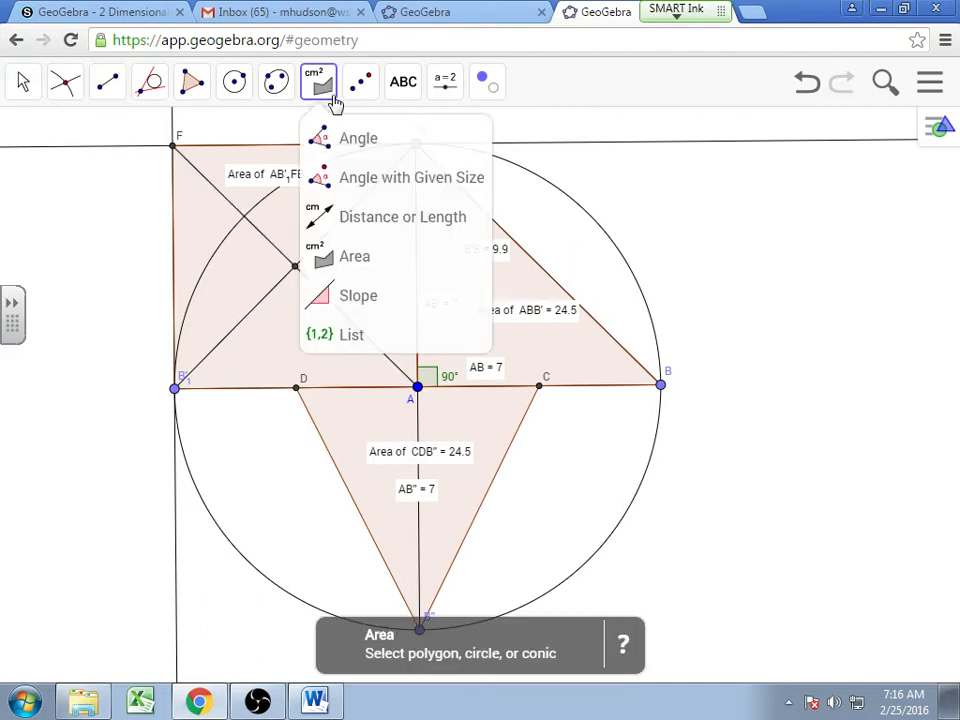
{"action": "left_click", "coordinate": [368, 141]}
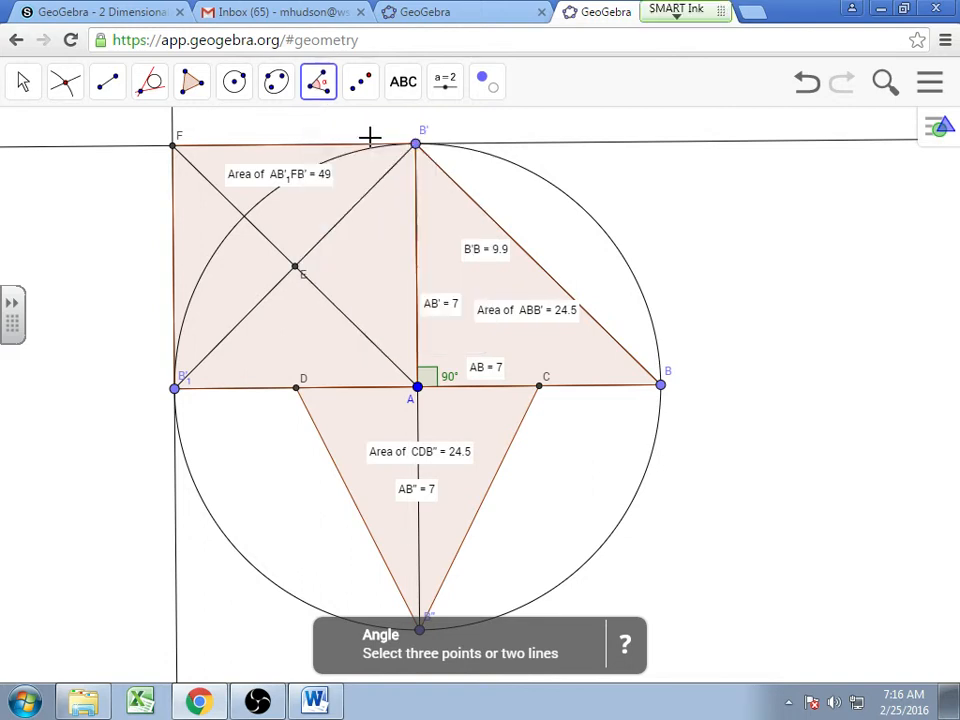
{"action": "left_click", "coordinate": [297, 266]}
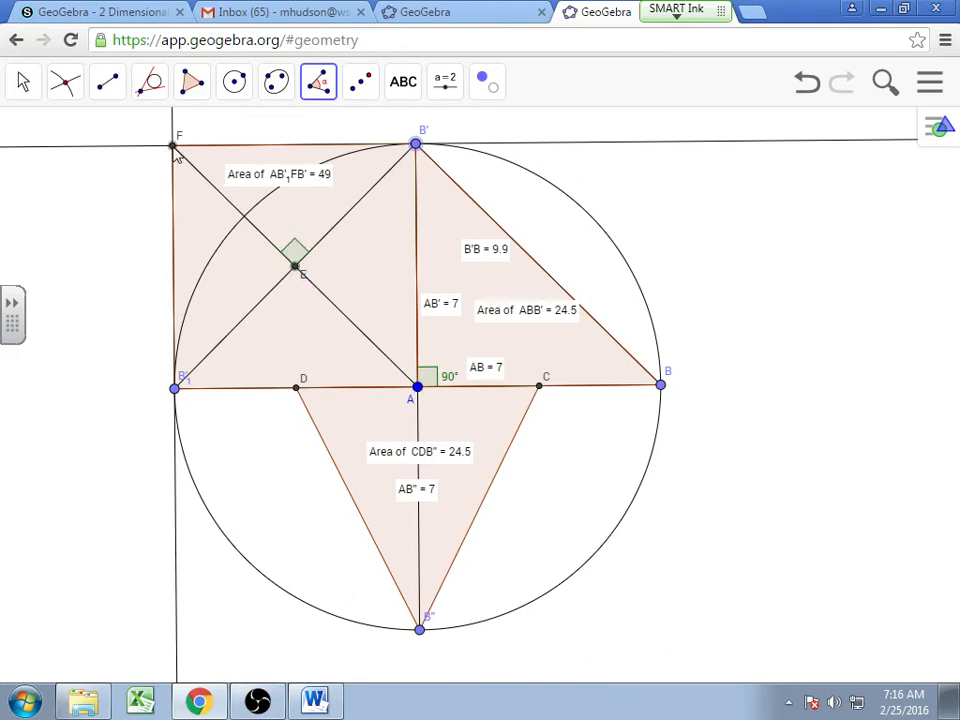
{"action": "left_click", "coordinate": [310, 278]}
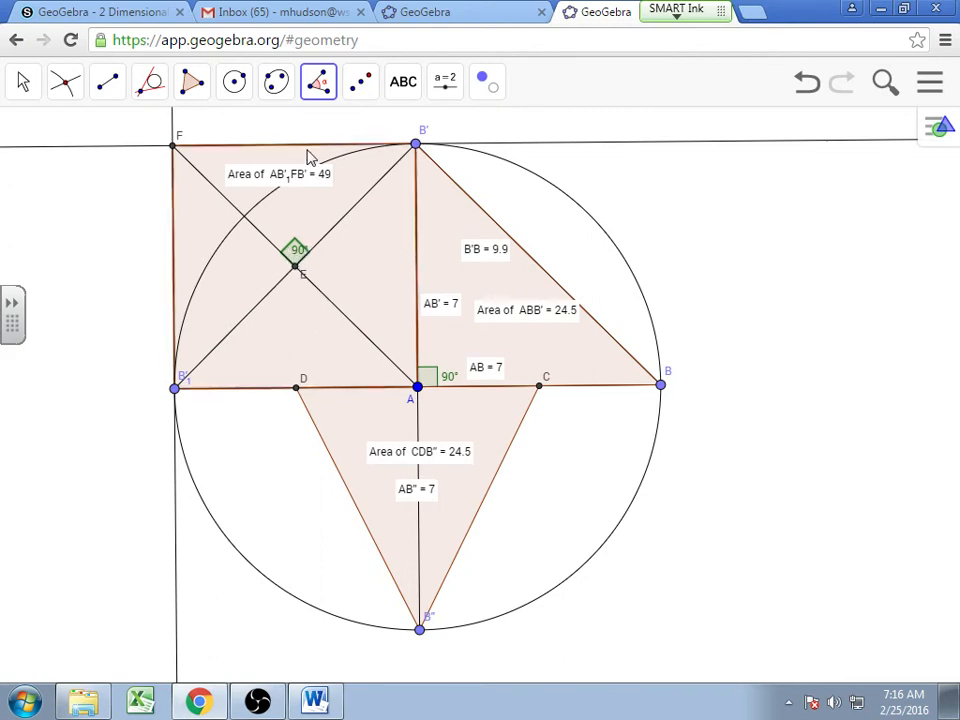
Create a triangle with the Polygon tool through points A, B'1 and E, closing it at A
{"action": "left_click", "coordinate": [188, 87]}
{"action": "left_click", "coordinate": [216, 139]}
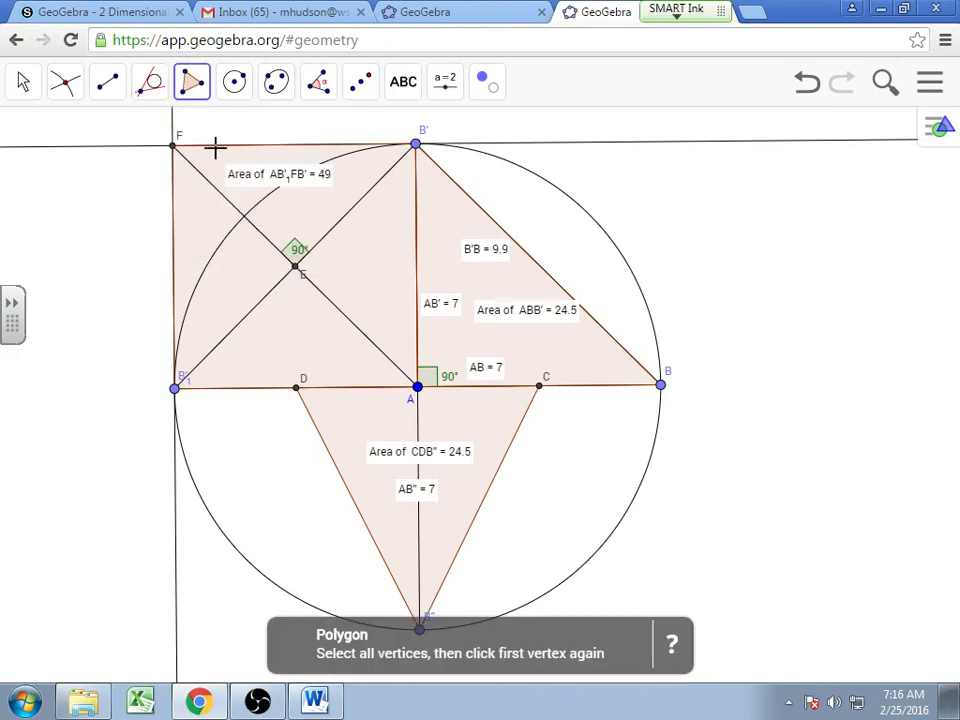
{"action": "left_click", "coordinate": [418, 389]}
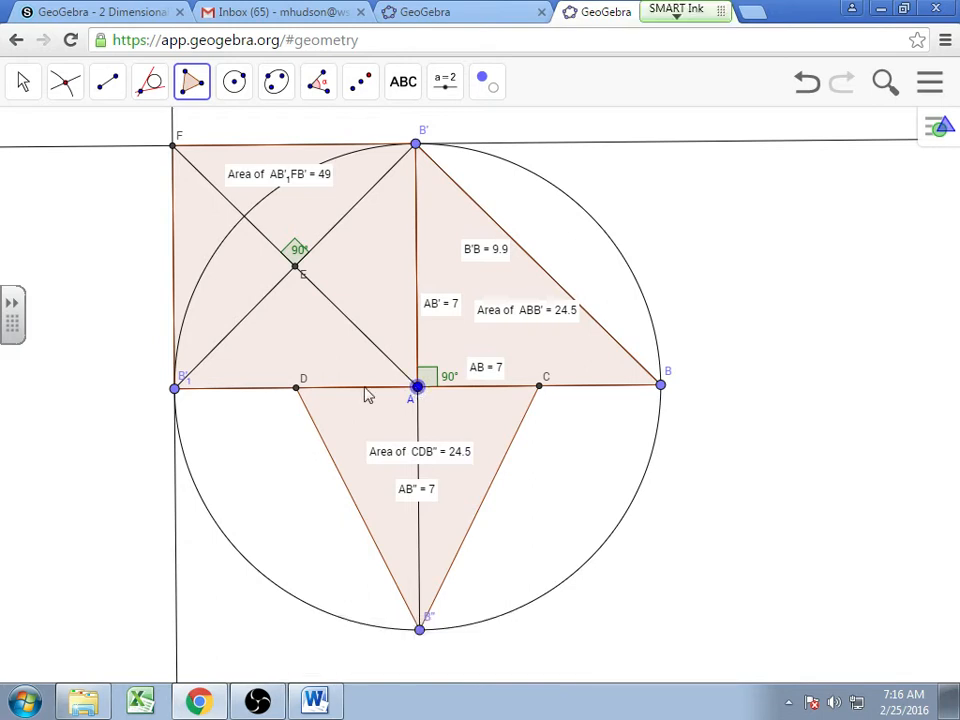
{"action": "left_click", "coordinate": [175, 388]}
{"action": "left_click", "coordinate": [295, 266]}
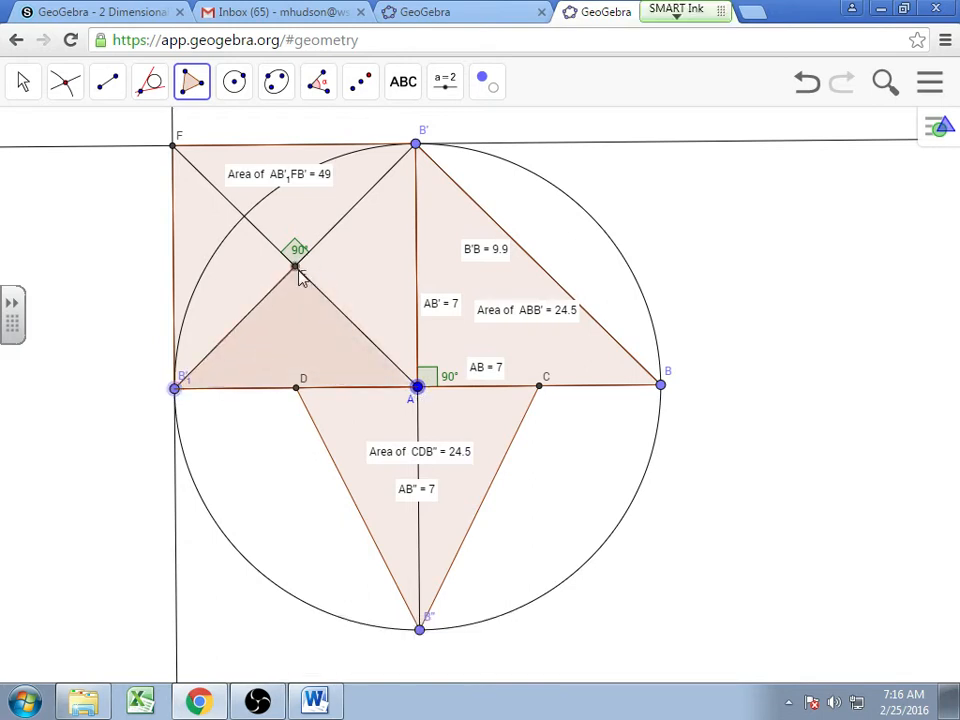
{"action": "left_click", "coordinate": [418, 389]}
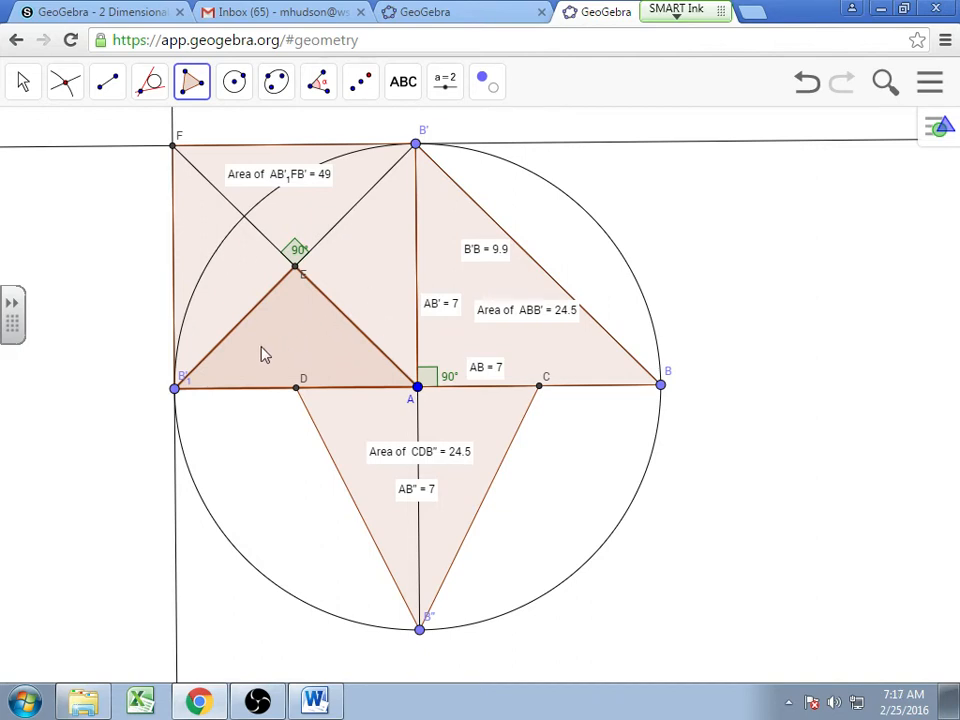
Measure the area of triangle AB'1E and center its area text inside the triangle
{"action": "left_click", "coordinate": [319, 87]}
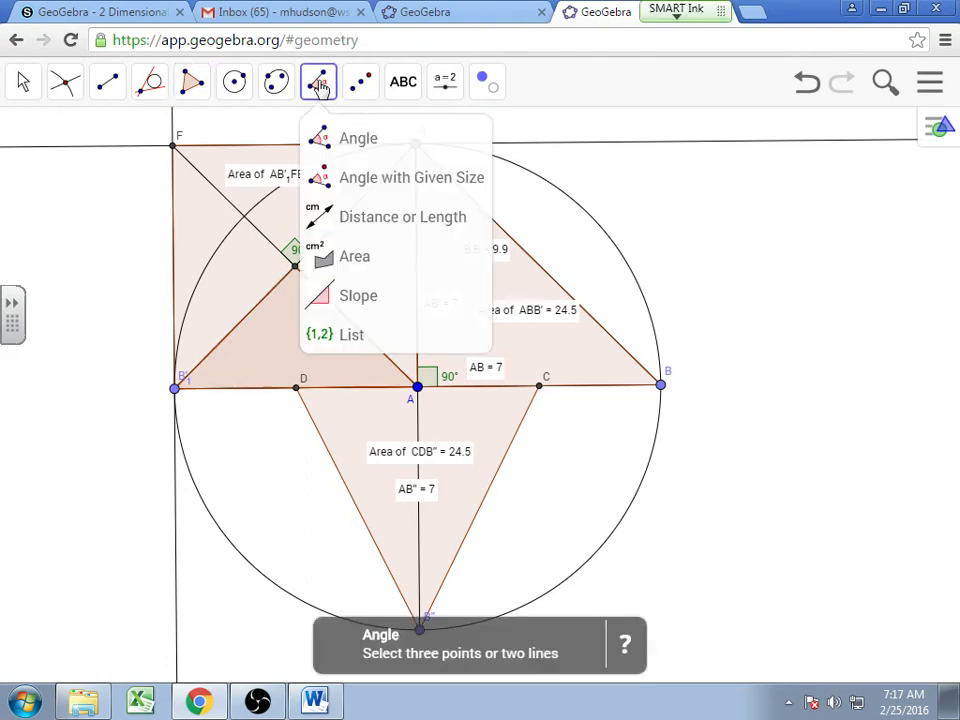
{"action": "left_click", "coordinate": [346, 258]}
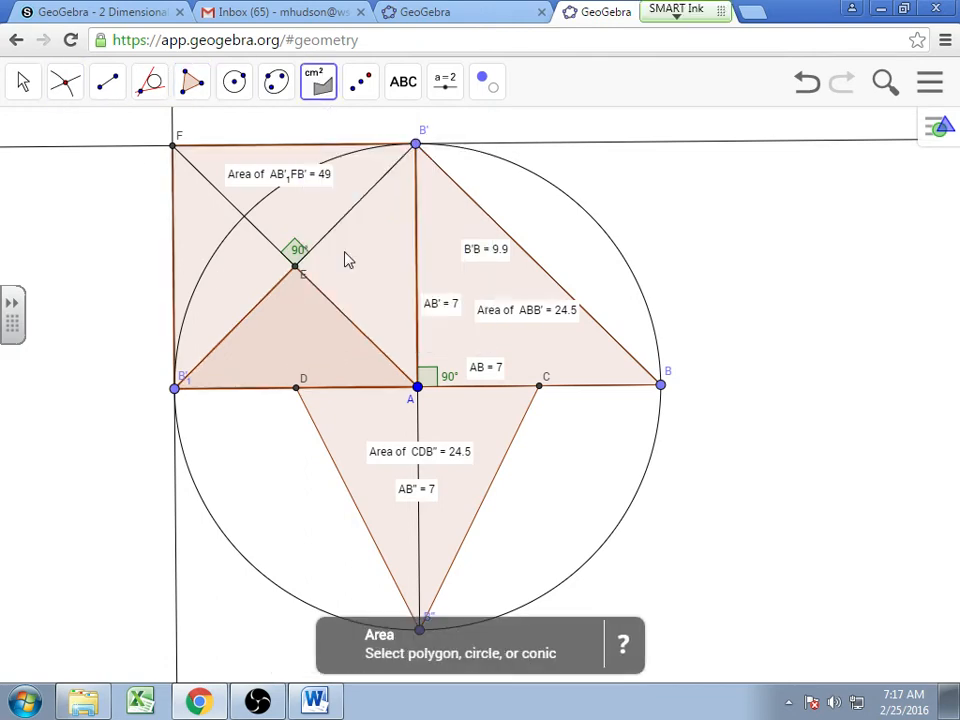
{"action": "left_click", "coordinate": [293, 347]}
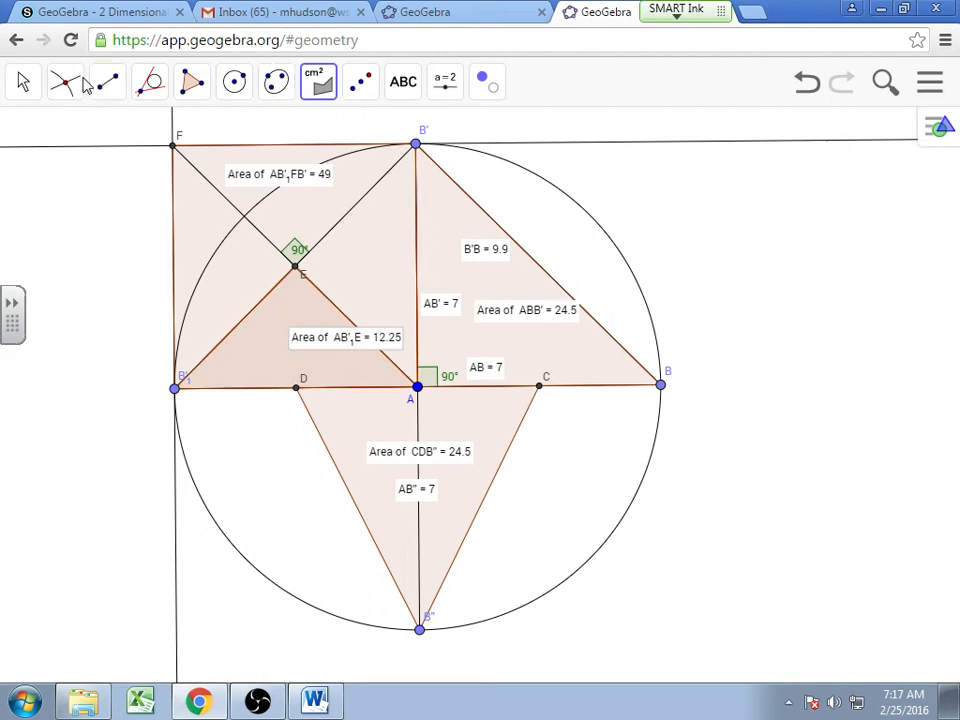
{"action": "left_click", "coordinate": [22, 84]}
{"action": "left_click_drag", "start_coordinate": [330, 343], "coordinate": [236, 343]}
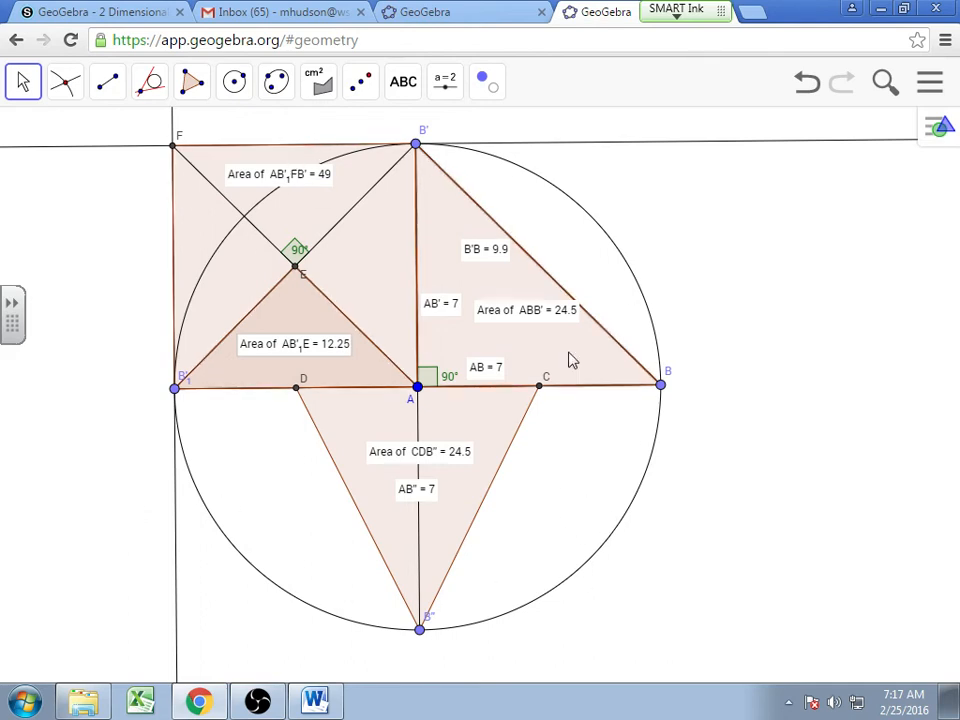
Measure the area of the circle with the Area tool by picking its edge below point B
{"action": "left_click", "coordinate": [320, 83]}
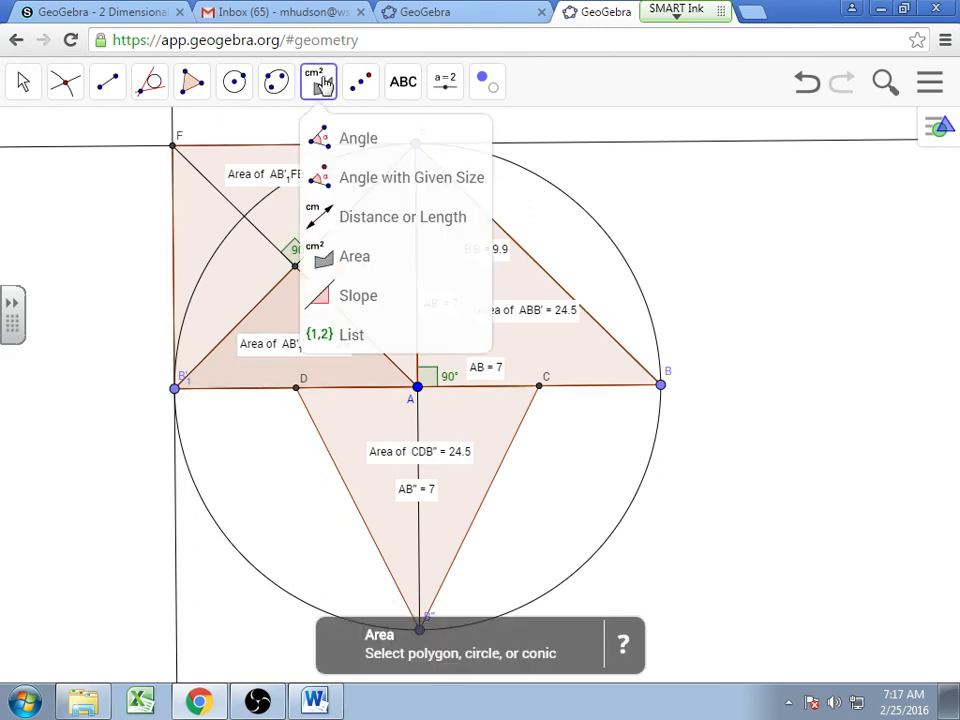
{"action": "left_click", "coordinate": [350, 258]}
{"action": "left_click", "coordinate": [649, 470]}
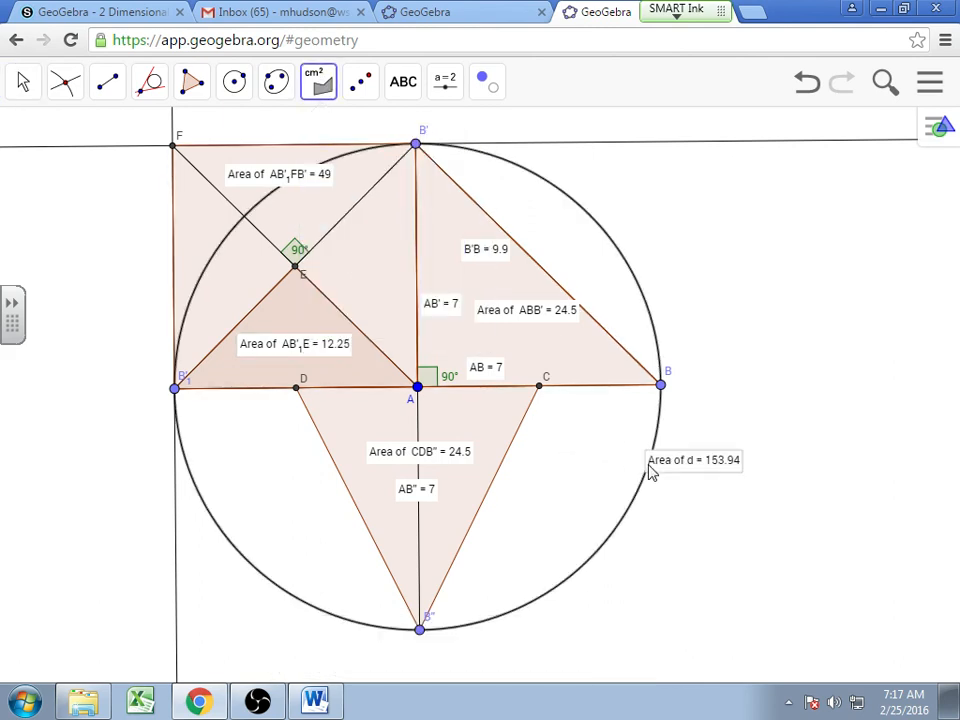
{"action": "left_click", "coordinate": [24, 84]}
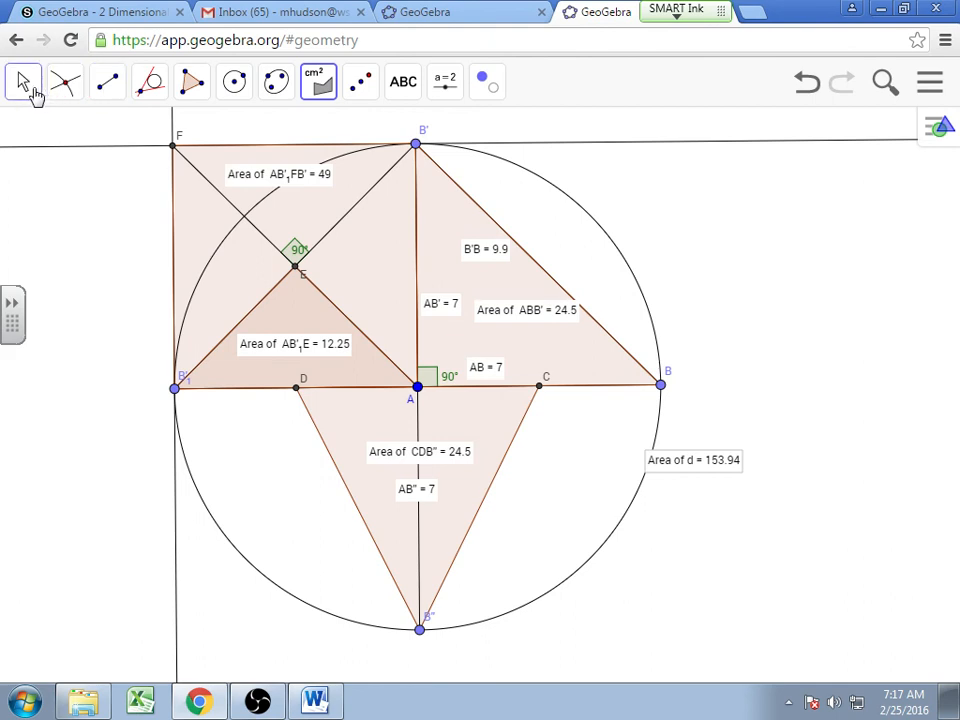
Move the circle's area text inside the circle's lower part near its edge, and save the finished construction
{"action": "left_click_drag", "start_coordinate": [705, 465], "coordinate": [626, 470]}
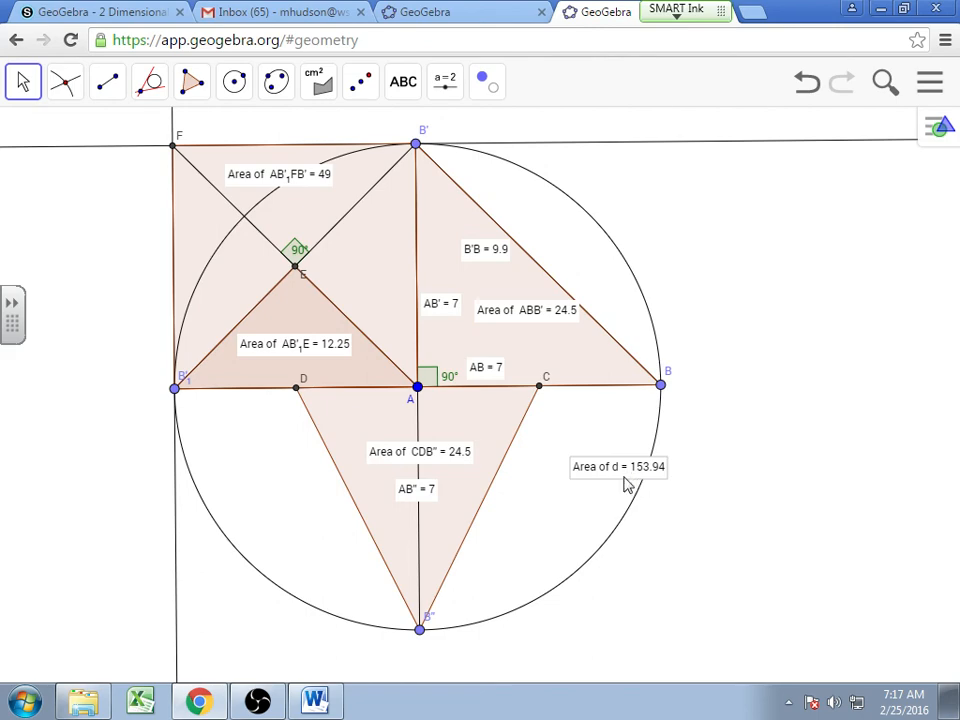
{"action": "left_click", "coordinate": [930, 84]}
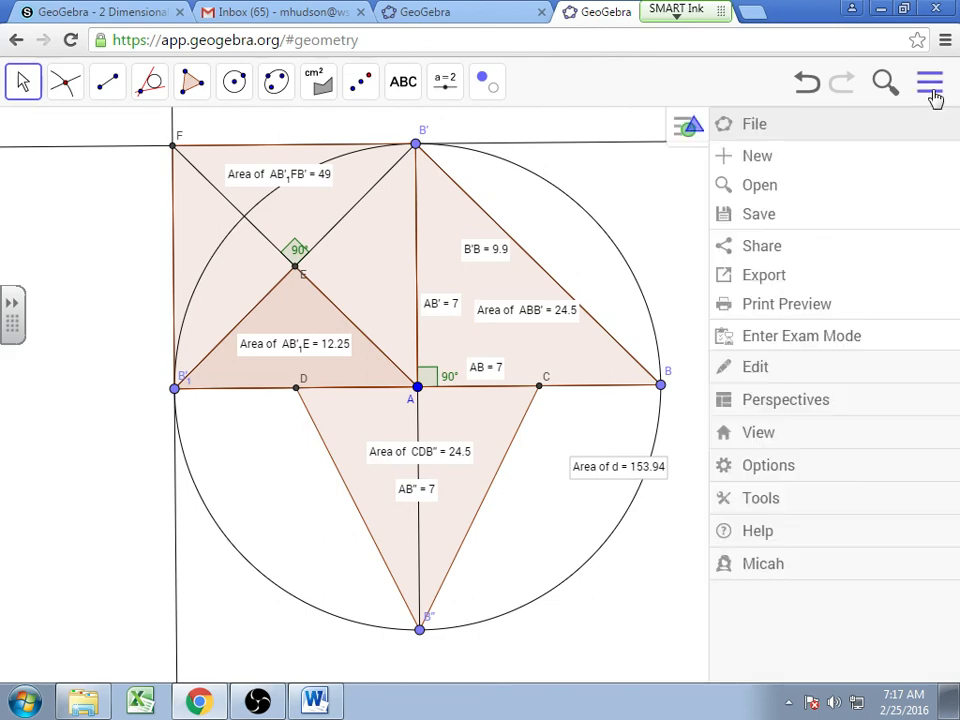
{"action": "left_click", "coordinate": [796, 214]}
{"action": "left_click", "coordinate": [617, 271]}
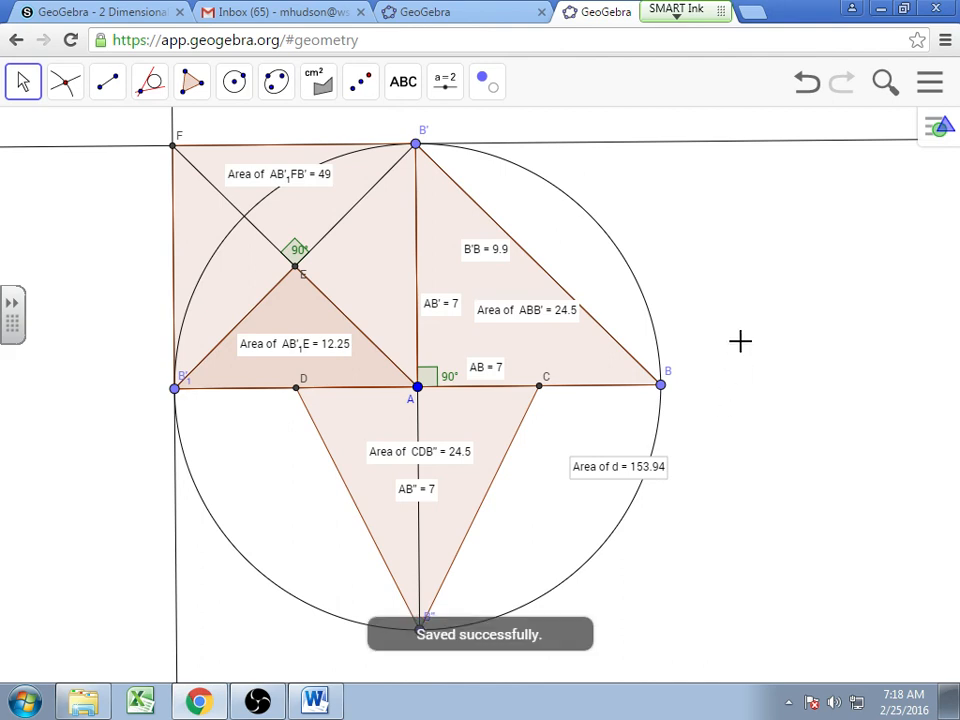
Switch to the Schoology assignment page to review the final instructions and comment requirement, and return to the GeoGebra construction
{"action": "left_click", "coordinate": [100, 12]}
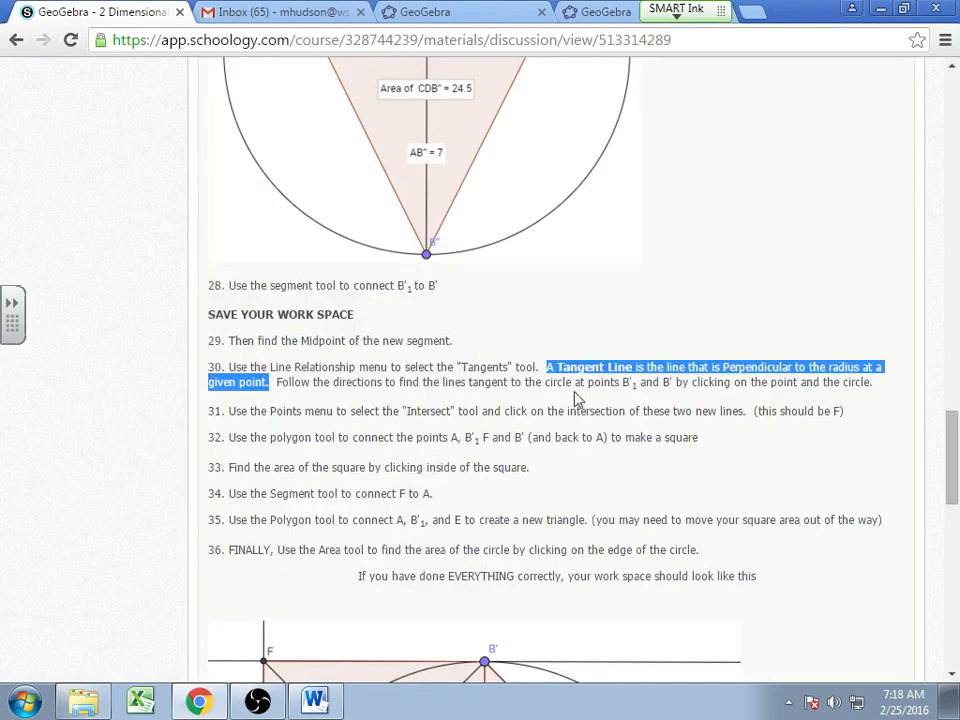
{"action": "left_click", "coordinate": [672, 473]}
{"action": "scroll", "coordinate": [672, 473], "scroll_direction": "down", "scroll_amount": 15}
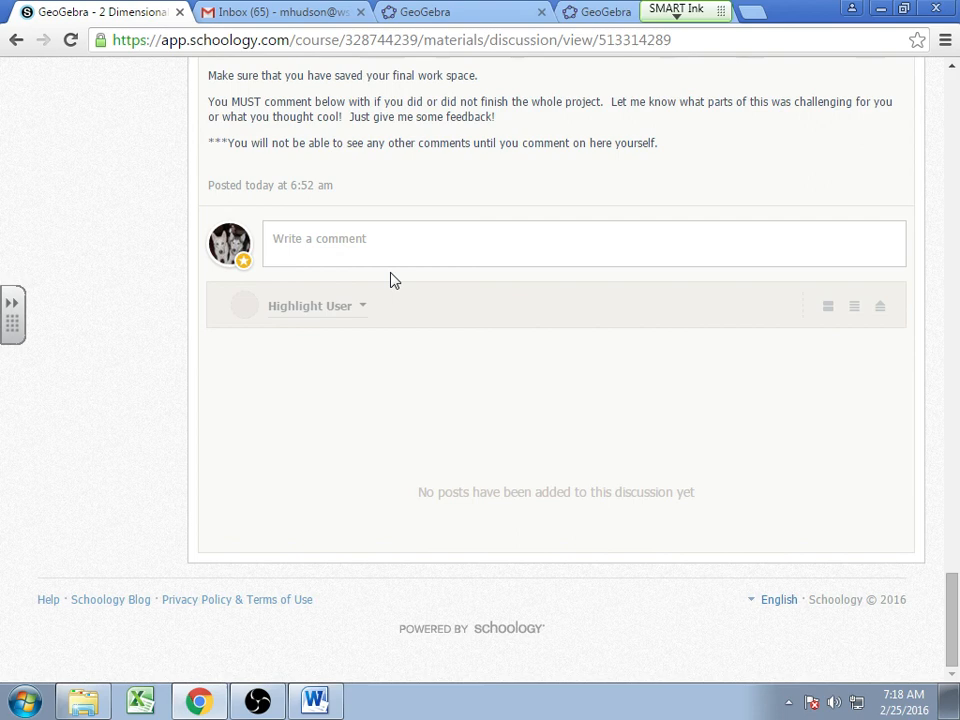
{"action": "left_click", "coordinate": [576, 20]}
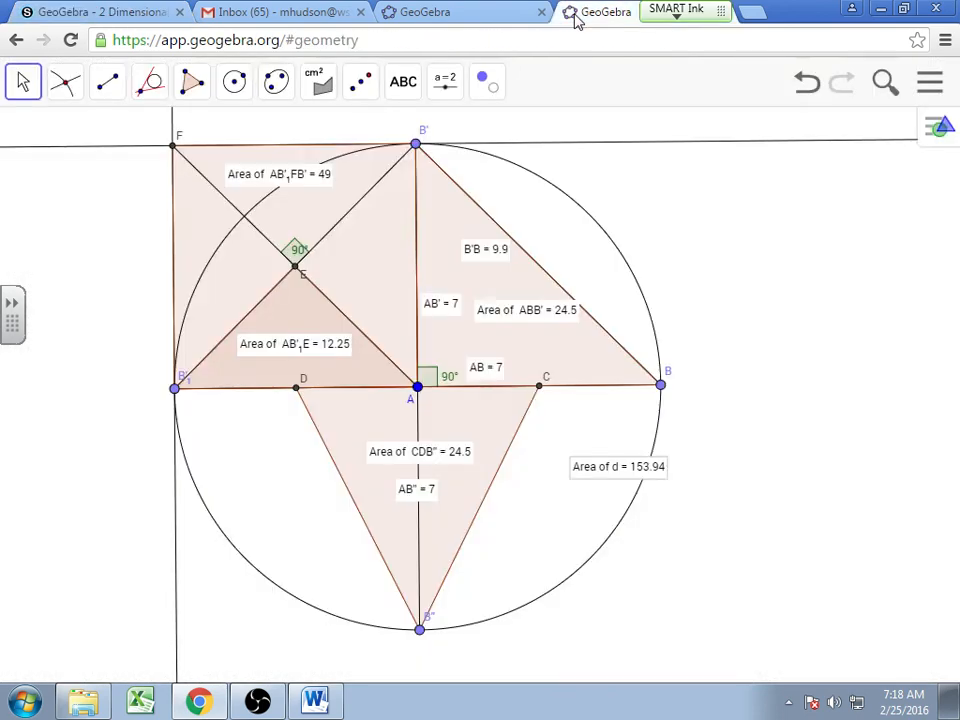